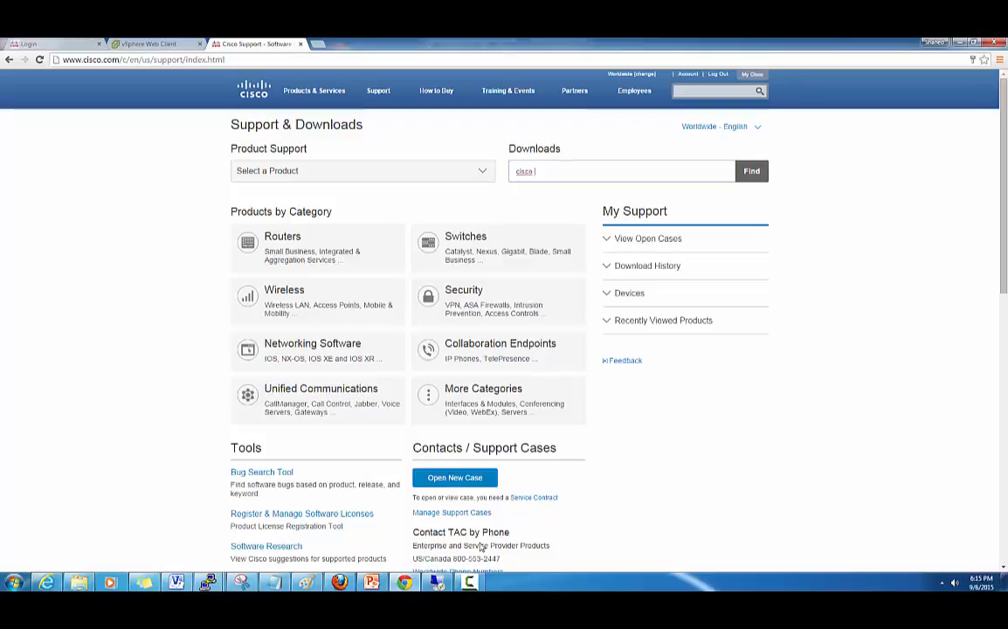
# - Search 'Intercloud' and open the Intercloud Fabric 2.2.1a download page, then return to Remote Desktop
pyautogui.write('Inte')
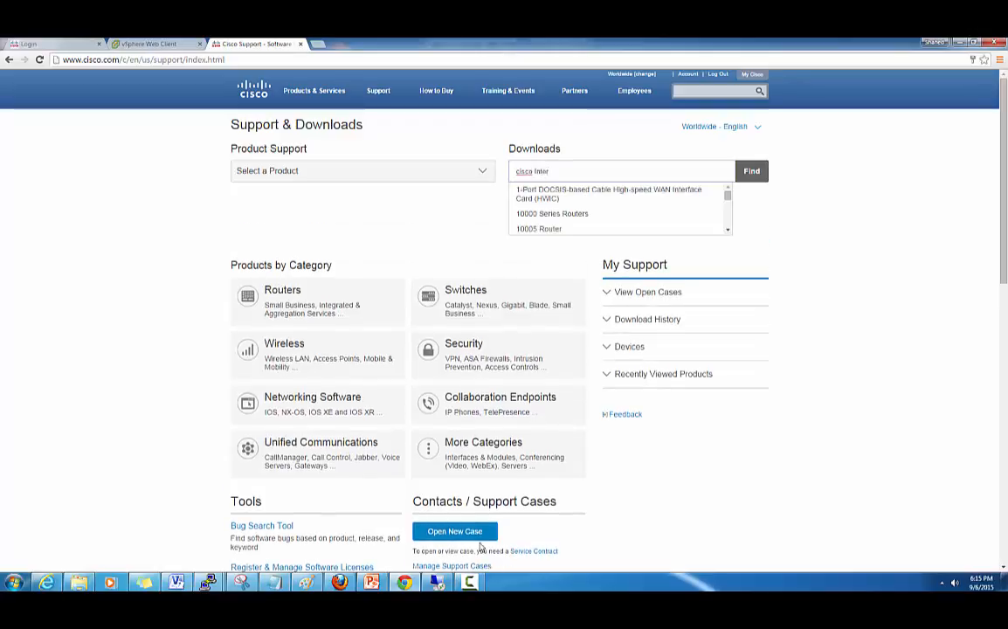
pyautogui.write('rcloud')
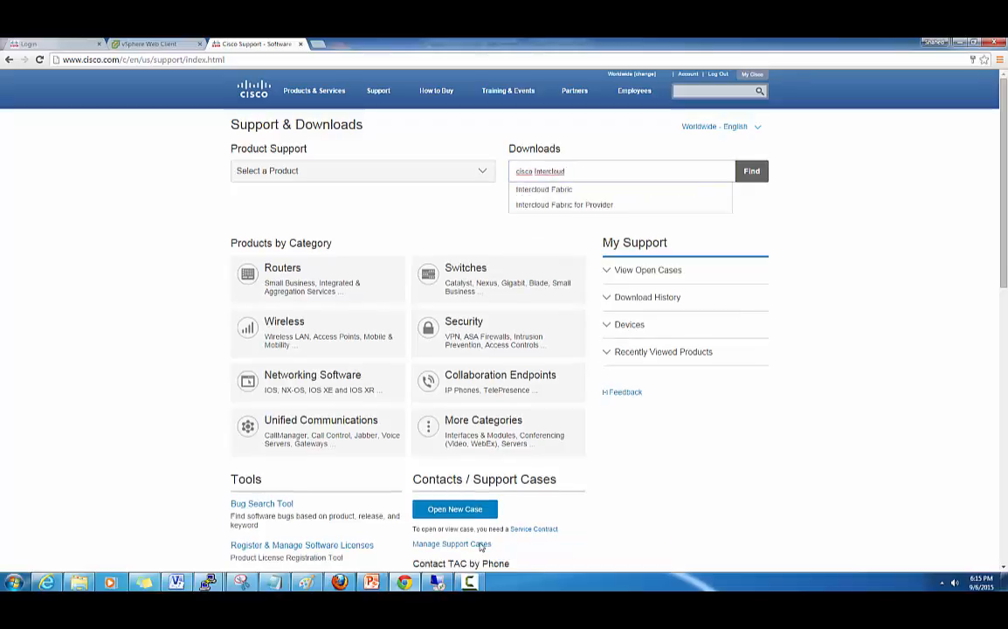
pyautogui.press('Down')
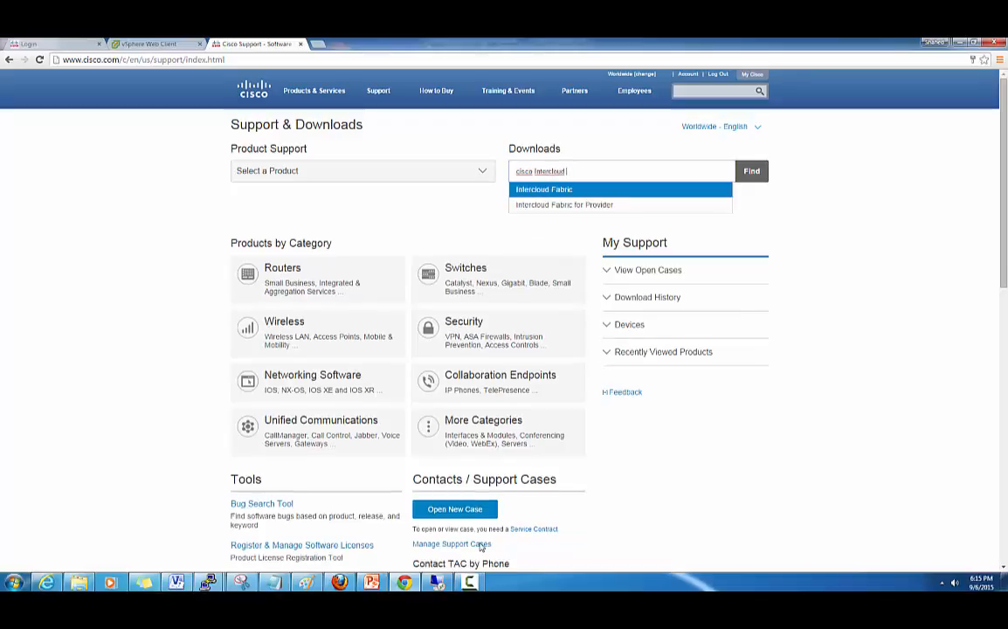
pyautogui.press('Return')
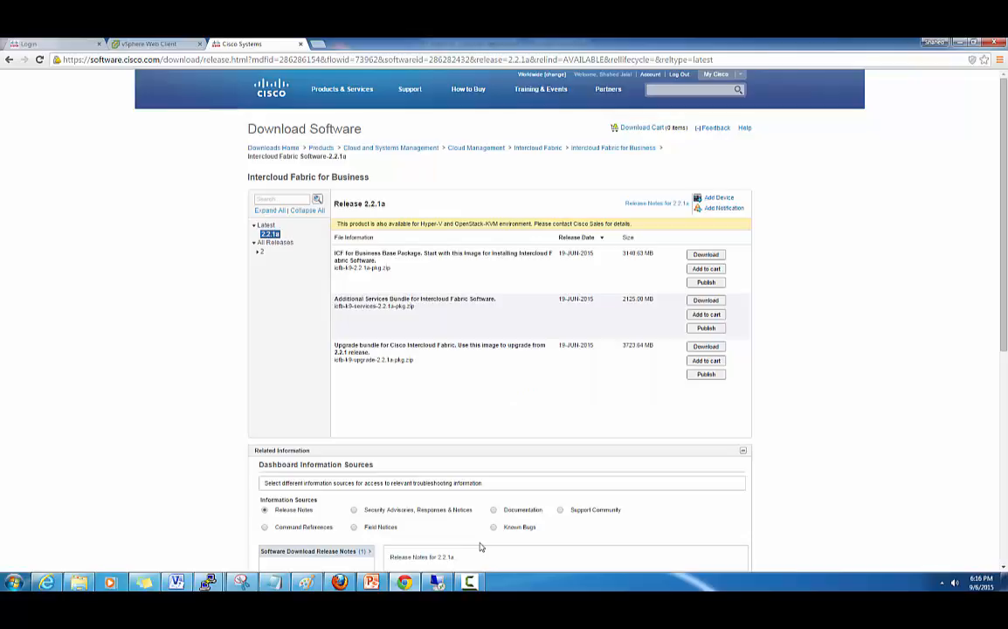
pyautogui.hotkey('alt', 'Tab')
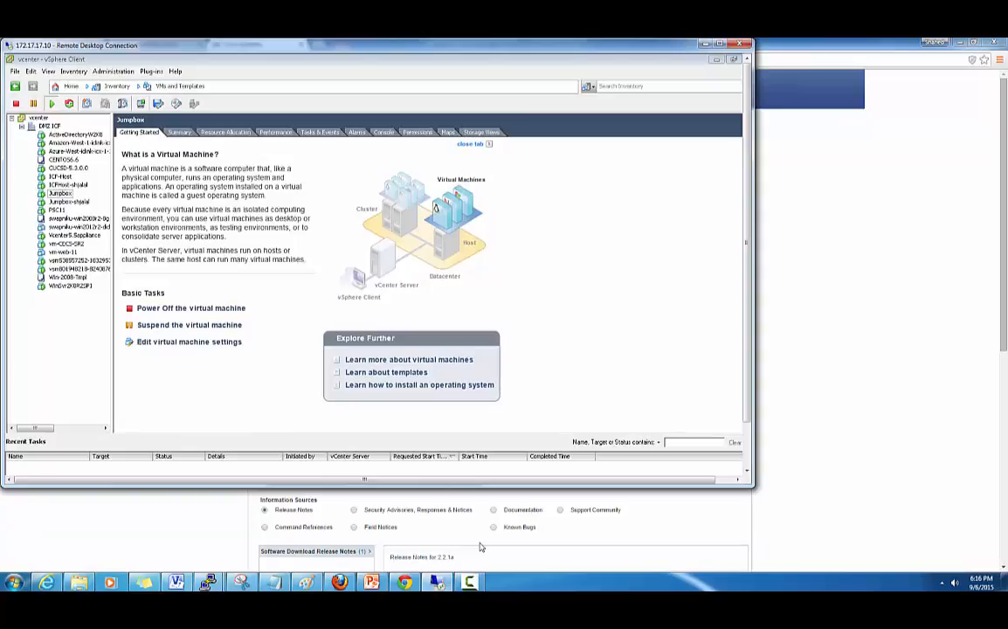
# - Load icf-2.2.1a.ova into the Deploy OVF Template wizard and advance through its details to the EULA
pyautogui.hotkey('alt', 'f')
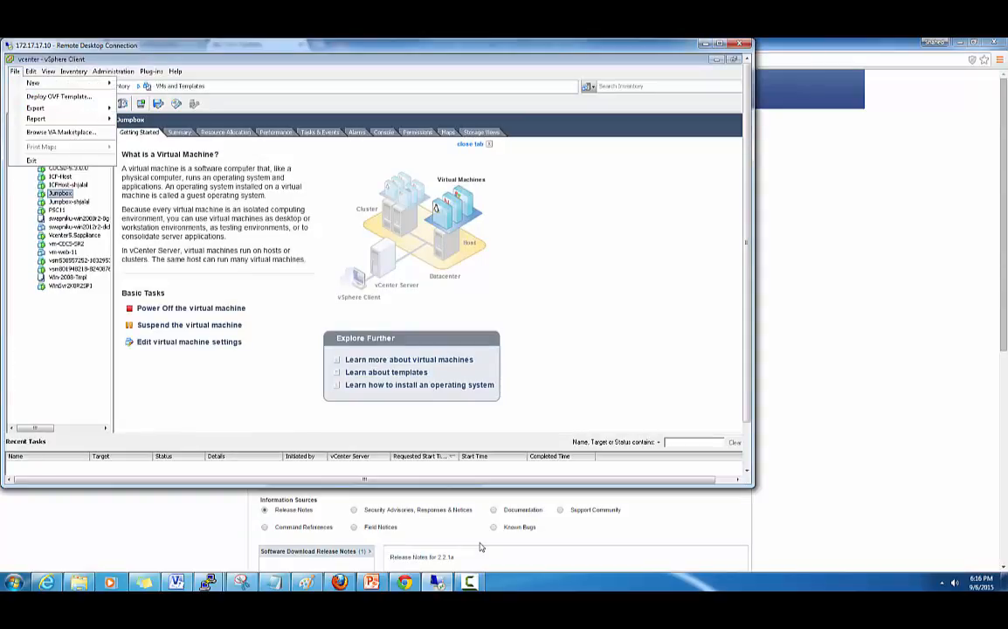
pyautogui.press('Return')
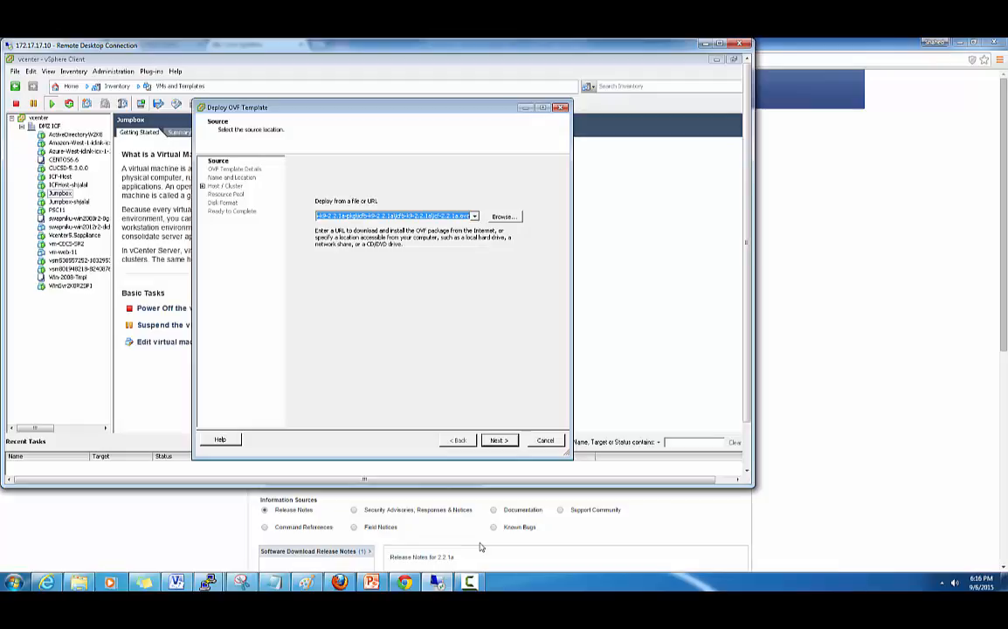
pyautogui.click(505, 216)
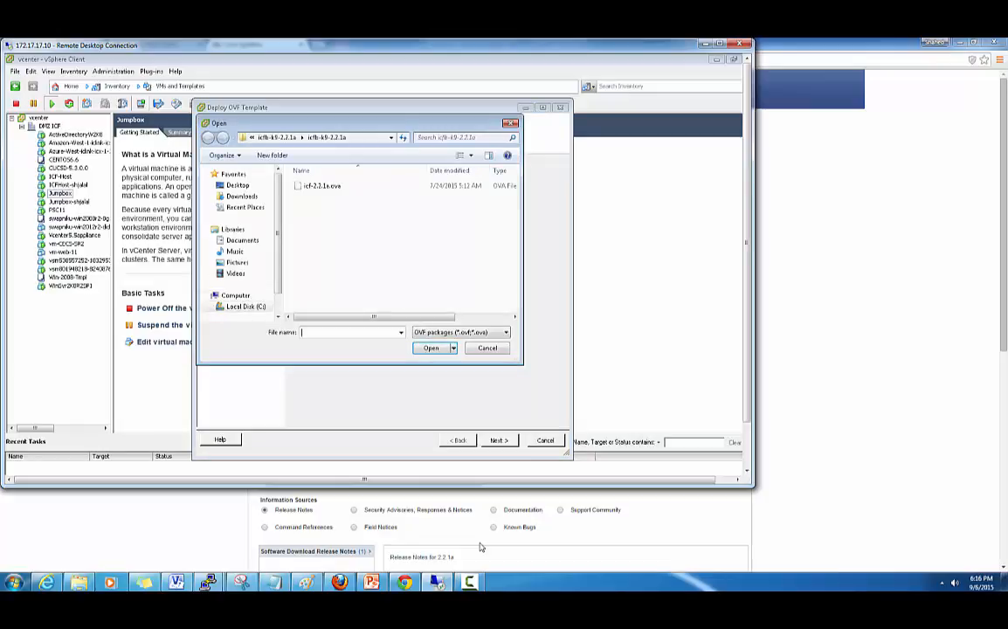
pyautogui.click(322, 186)
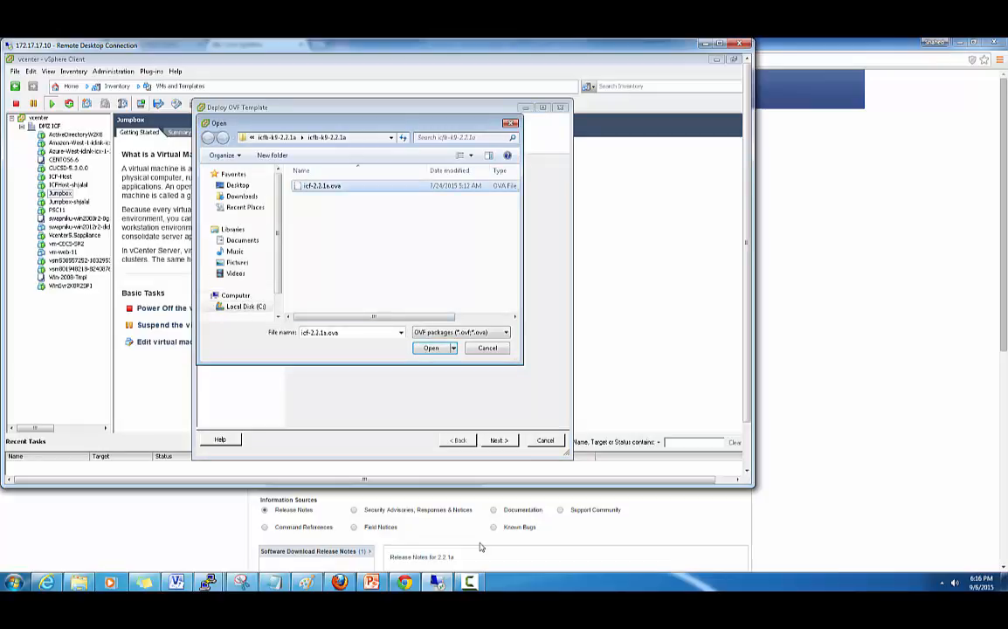
pyautogui.click(431, 348)
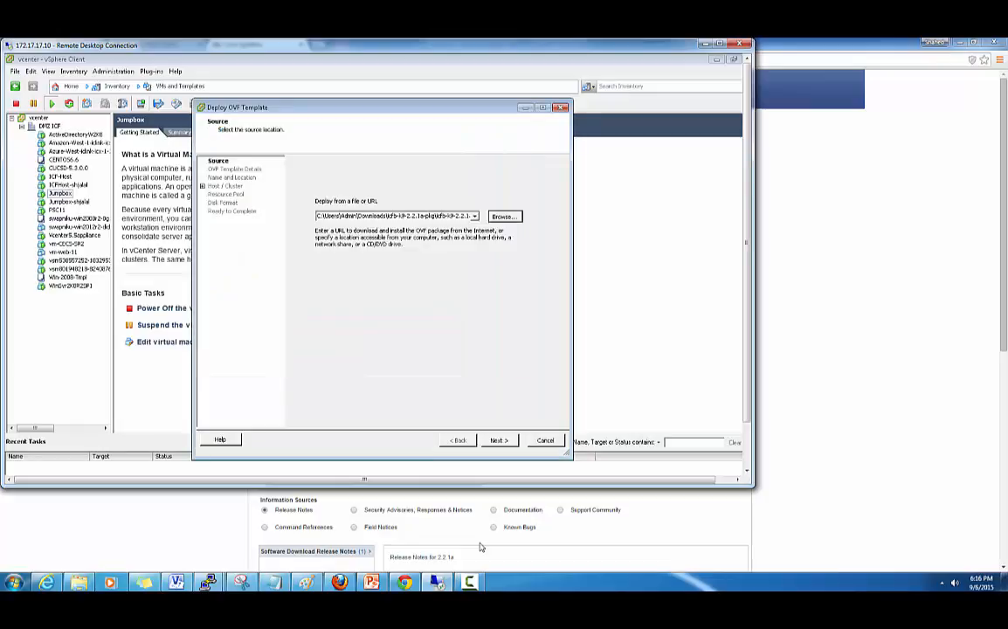
pyautogui.click(499, 440)
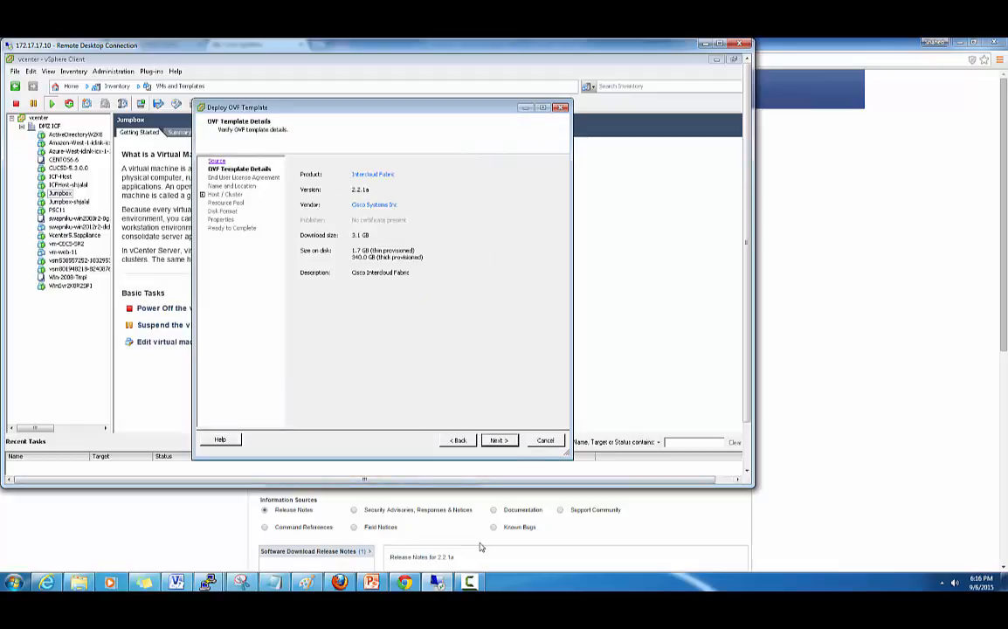
pyautogui.click(499, 441)
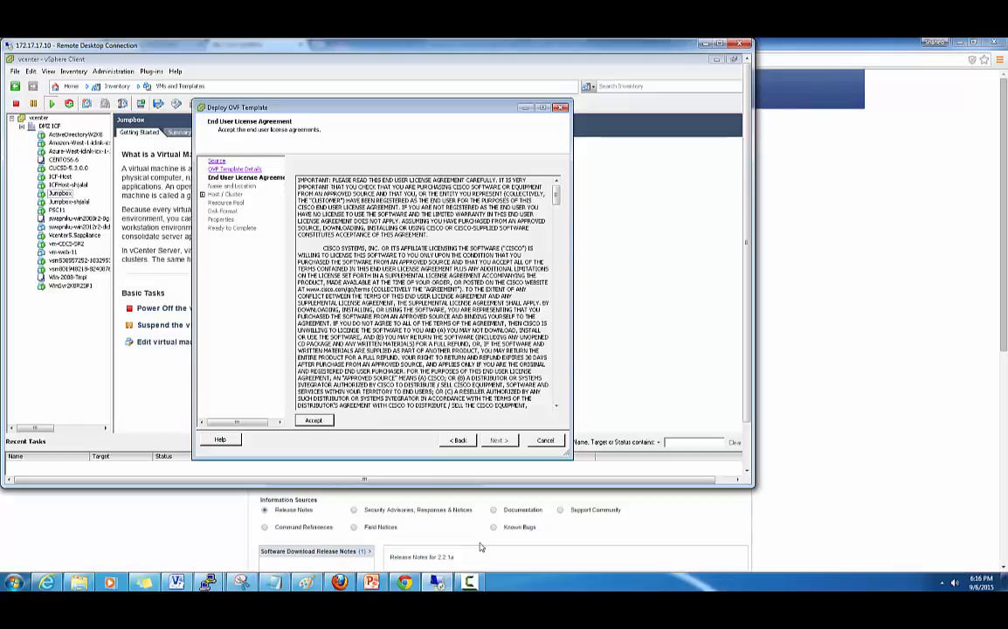
# - Accept the licence, enter an ICF-Host name for the new VM, and choose DMZ ICF as its location
pyautogui.click(314, 421)
pyautogui.click(499, 440)
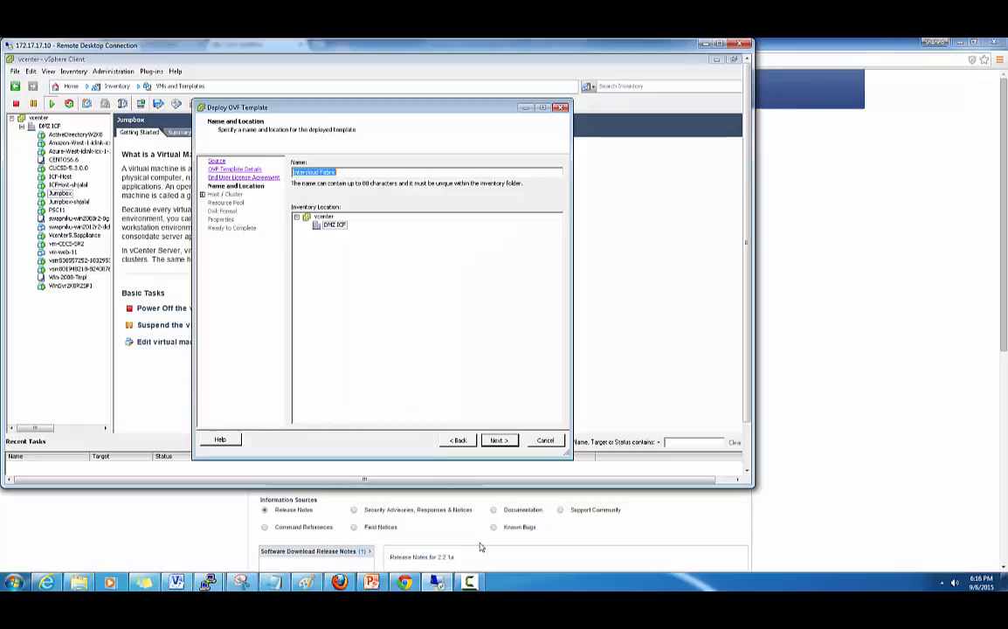
pyautogui.write('D')
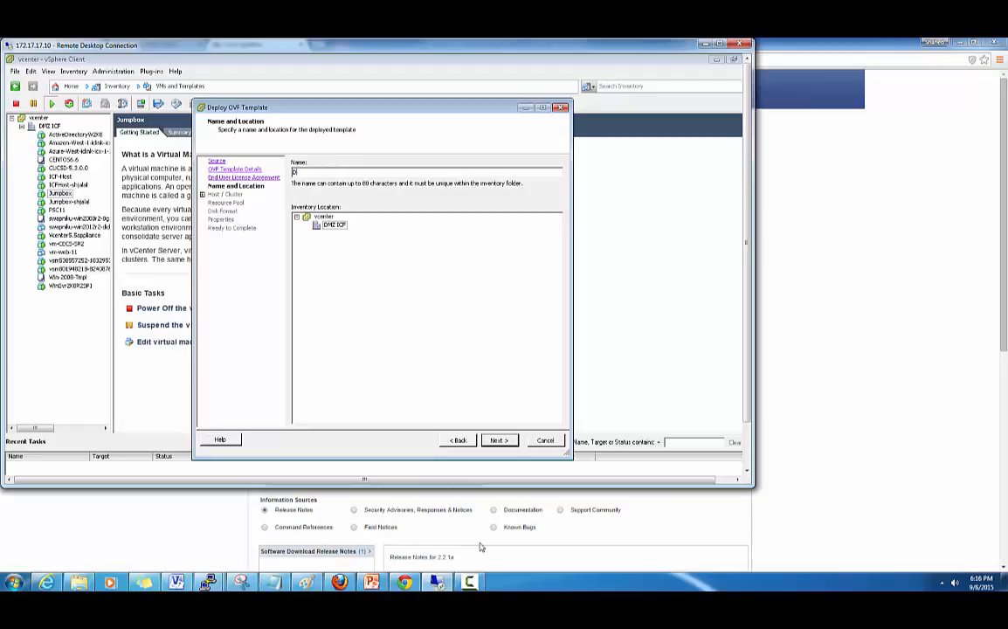
pyautogui.write('em')
pyautogui.press('BackSpace')
pyautogui.press('BackSpace')
pyautogui.press('BackSpace')
pyautogui.write('IC')
pyautogui.write('H')
pyautogui.press('BackSpace')
pyautogui.write('F-Host-SHALAL')
pyautogui.press('Tab')
# - Clear the duplicate-name error by appending 1 to the VM name, then continue to Host / Cluster
pyautogui.press('Return')
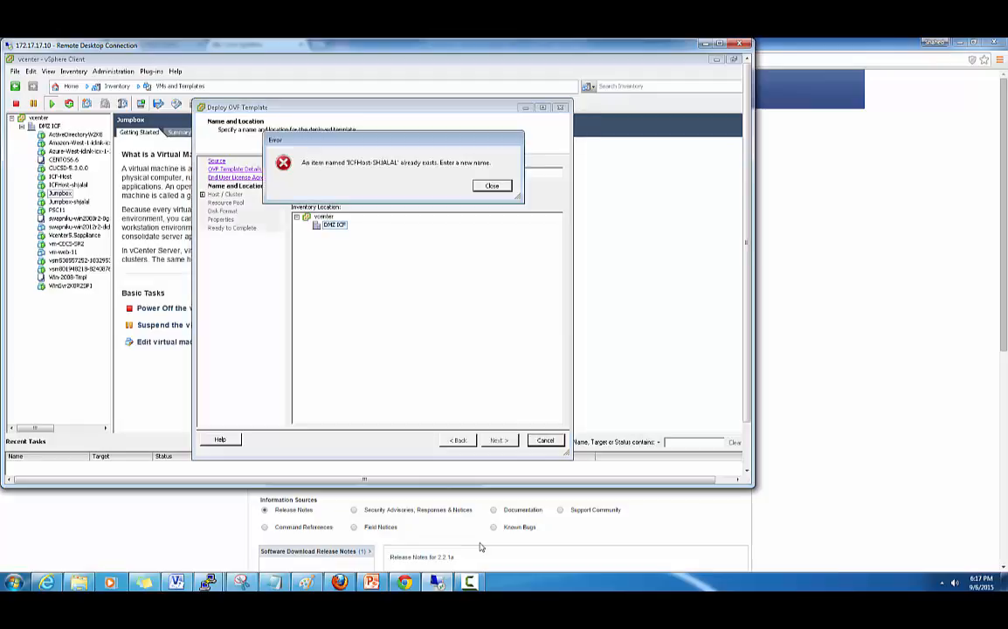
pyautogui.press('Return')
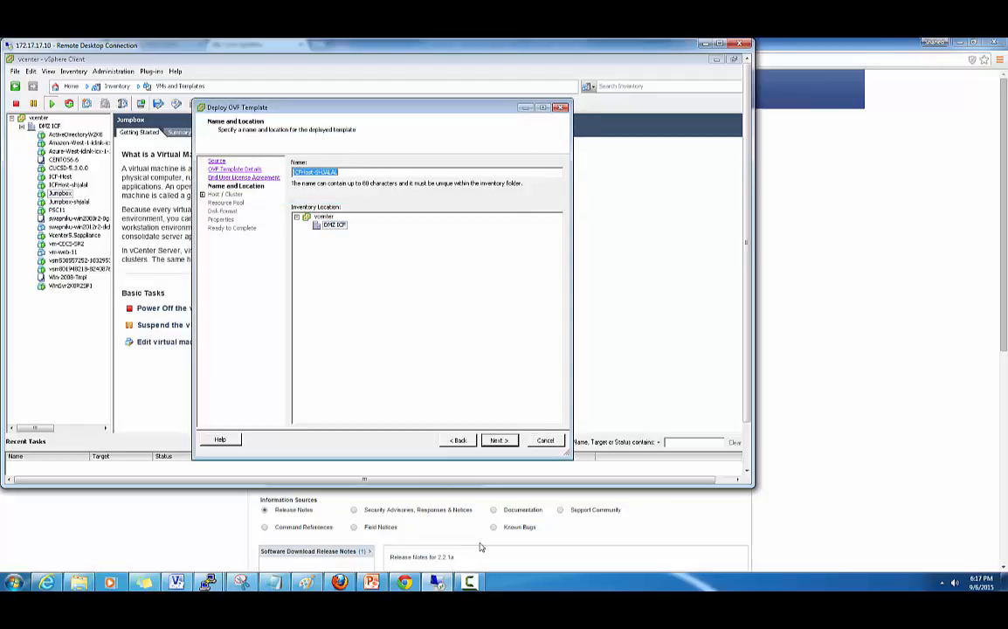
pyautogui.press('End')
pyautogui.write('1')
pyautogui.press('Return')
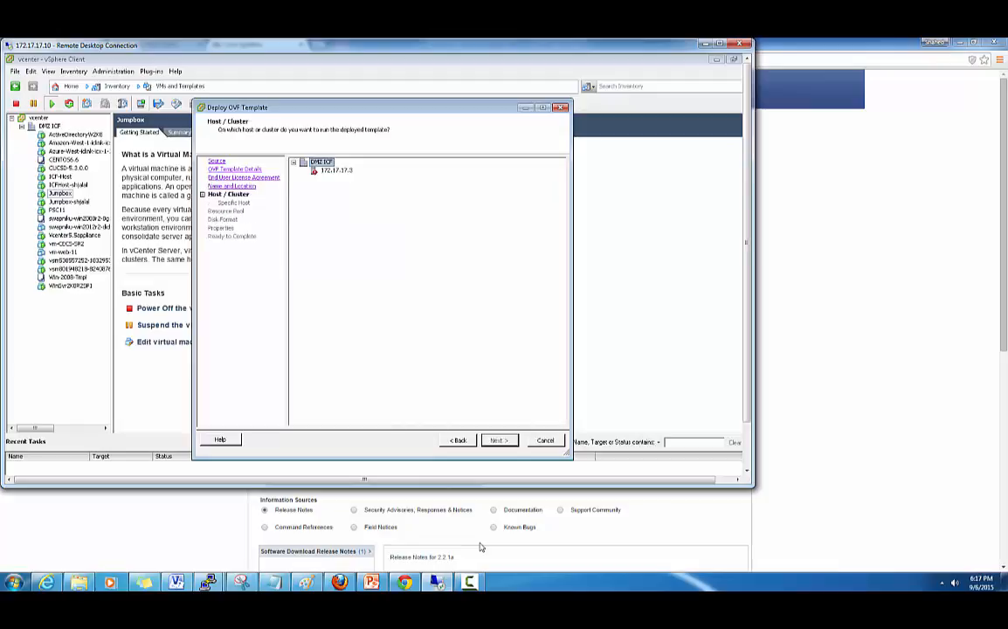
# - Deploy to host 172.17.17.3 with Thick Provision Eager Zeroed disks, mapping VM Network to mgmt-vlan17
pyautogui.press('Down')
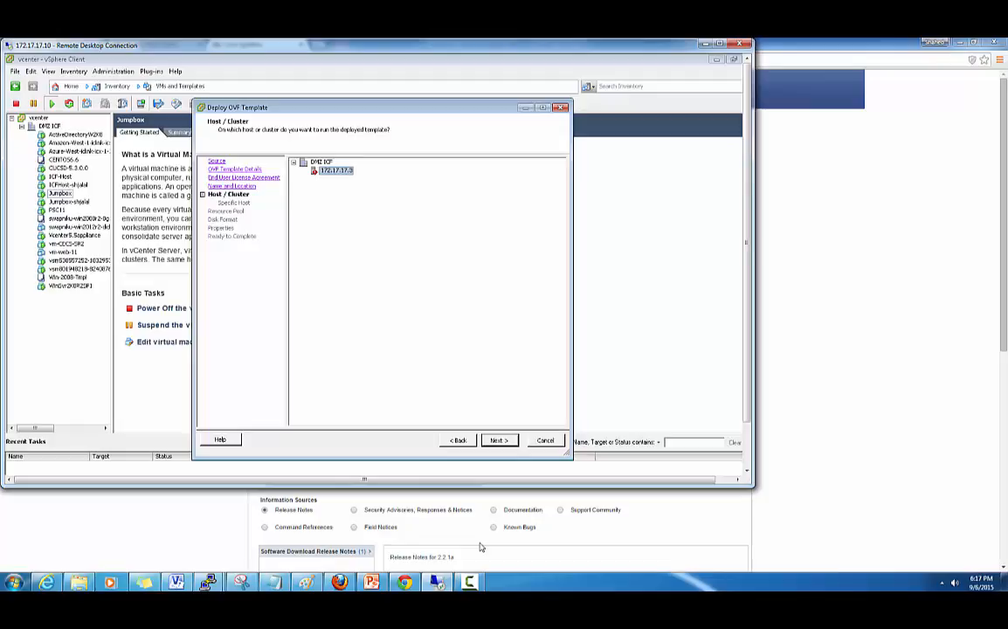
pyautogui.press('Return')
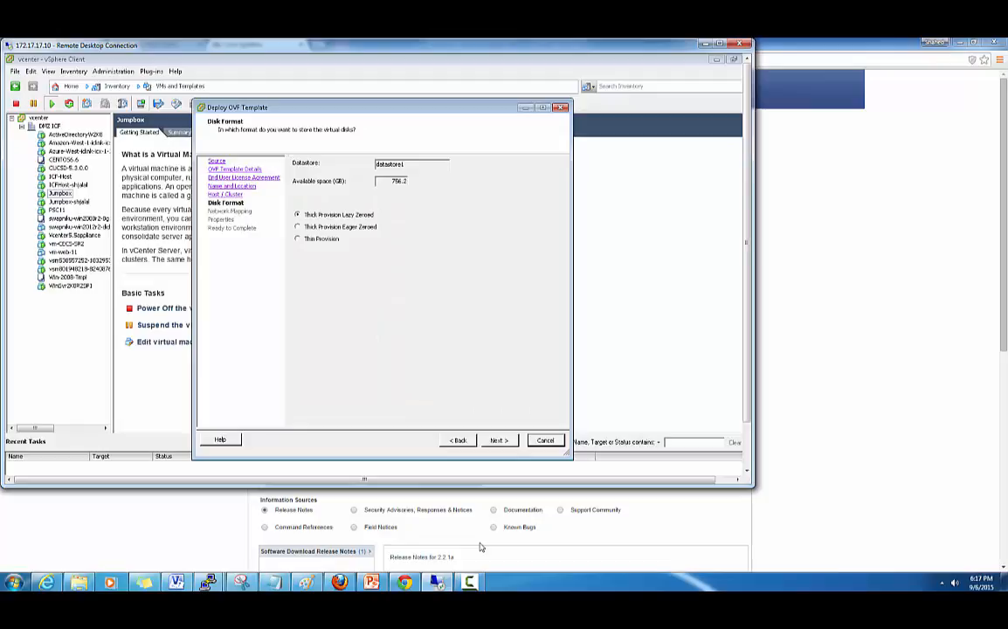
pyautogui.press('Down')
pyautogui.press('Return')
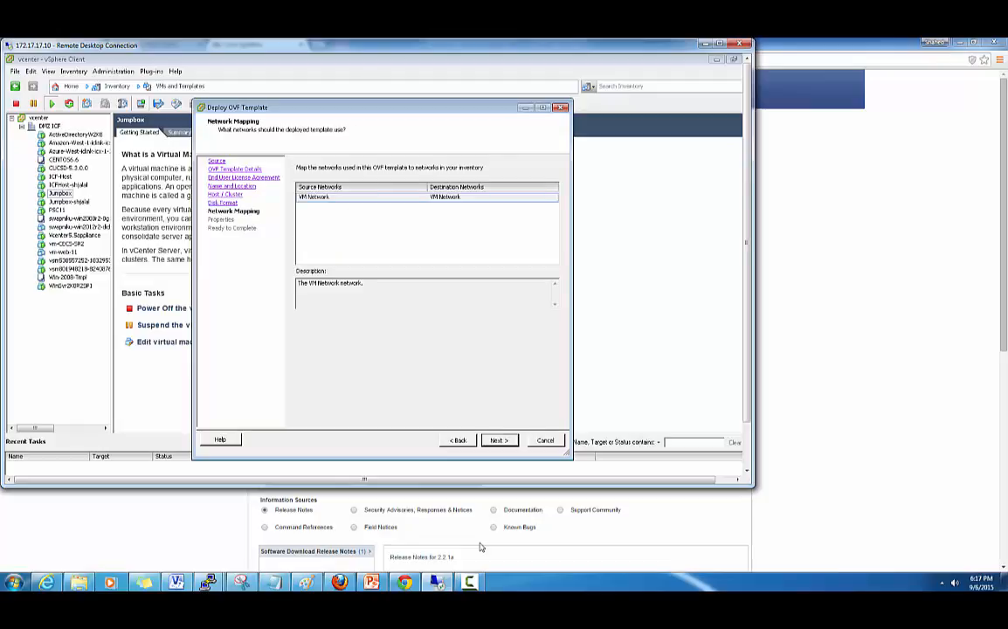
pyautogui.press('Tab')
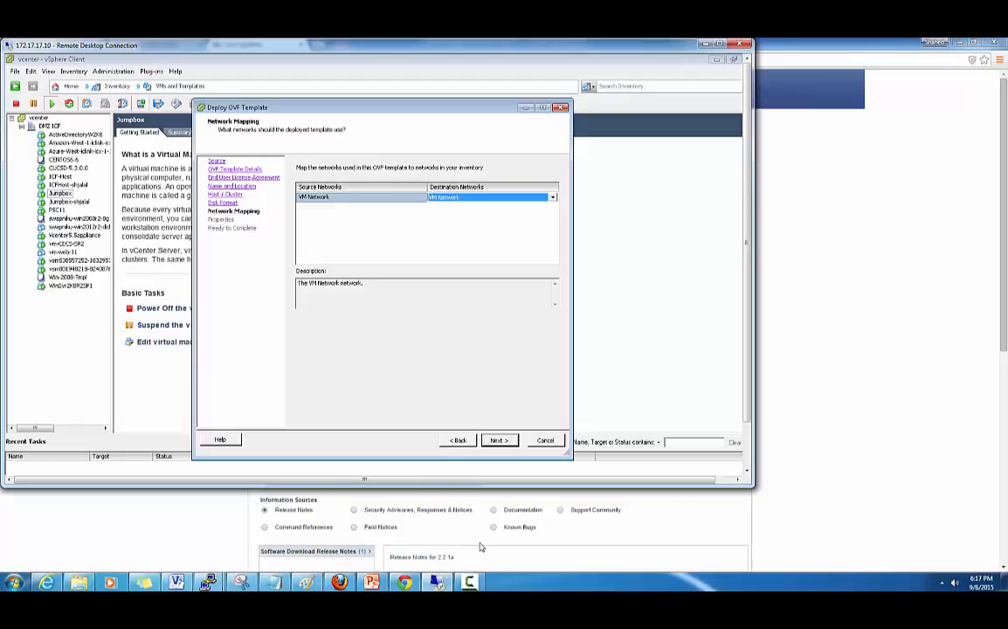
pyautogui.hotkey('alt', 'Down')
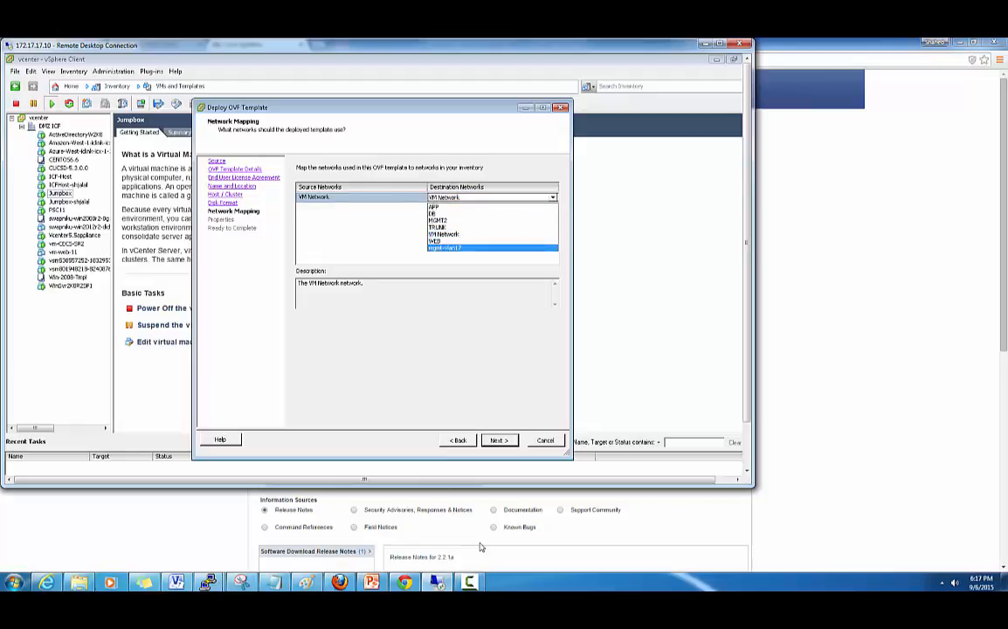
pyautogui.press('Return')
pyautogui.press('Return')
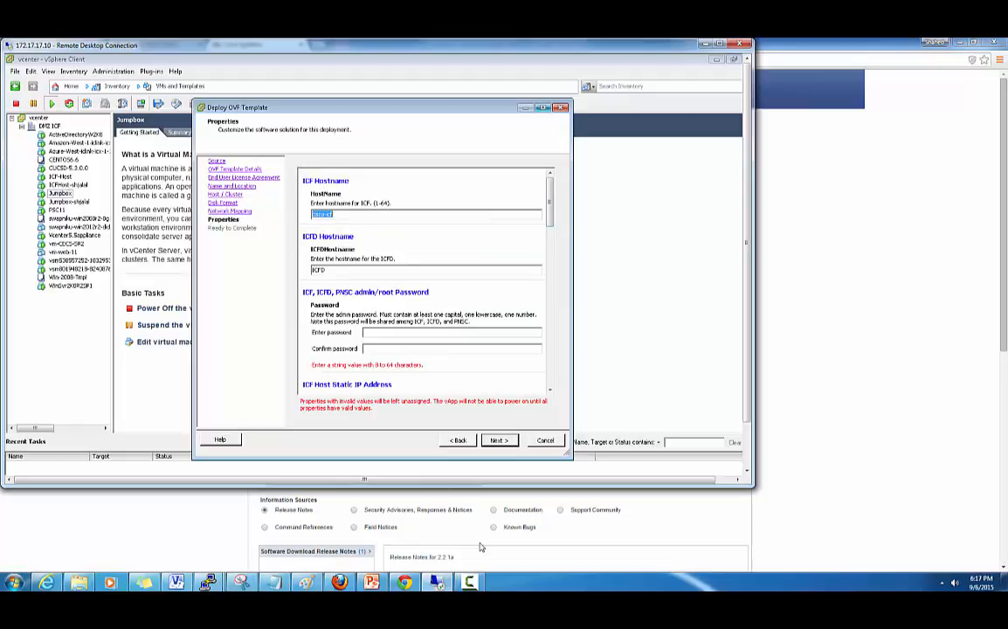
# - In the maximized wizard, enter hostname cisco-icf, the admin password twice, and ICF IP 172.17.17.50
pyautogui.press('super+Up')
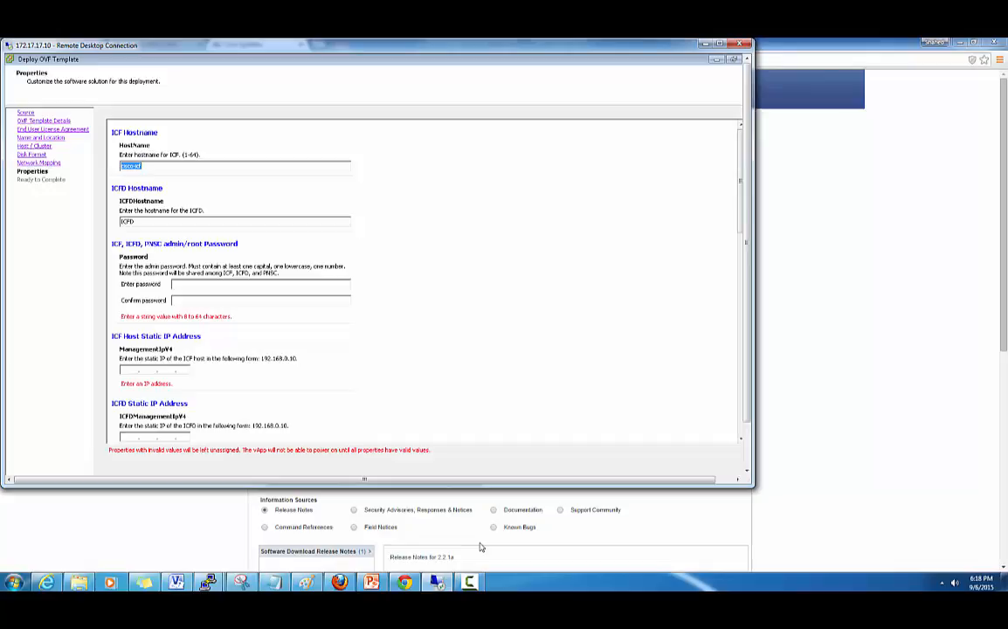
pyautogui.press('Tab')
pyautogui.write('*****')
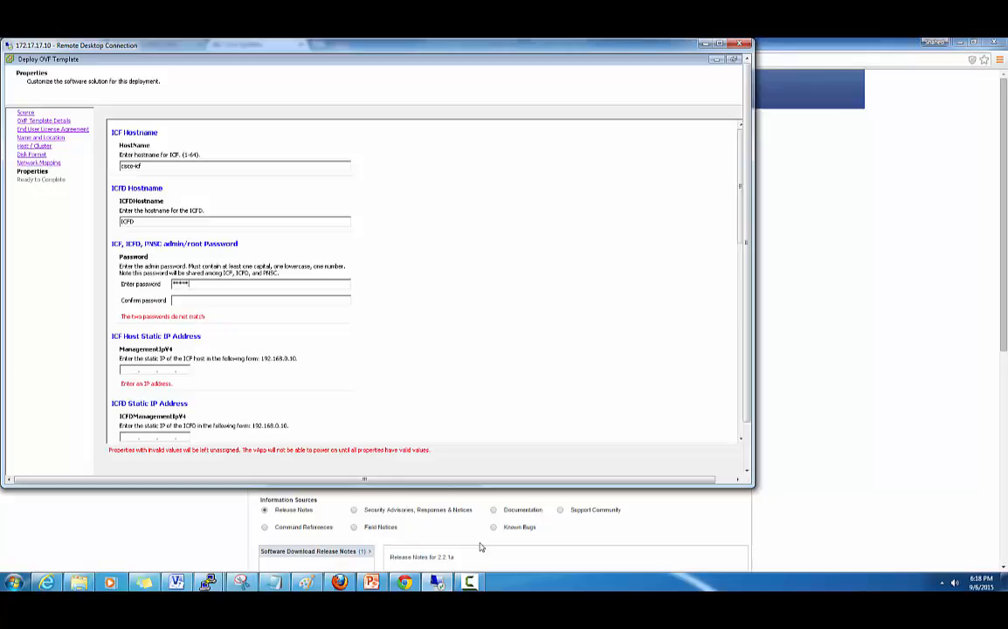
pyautogui.write('***********')
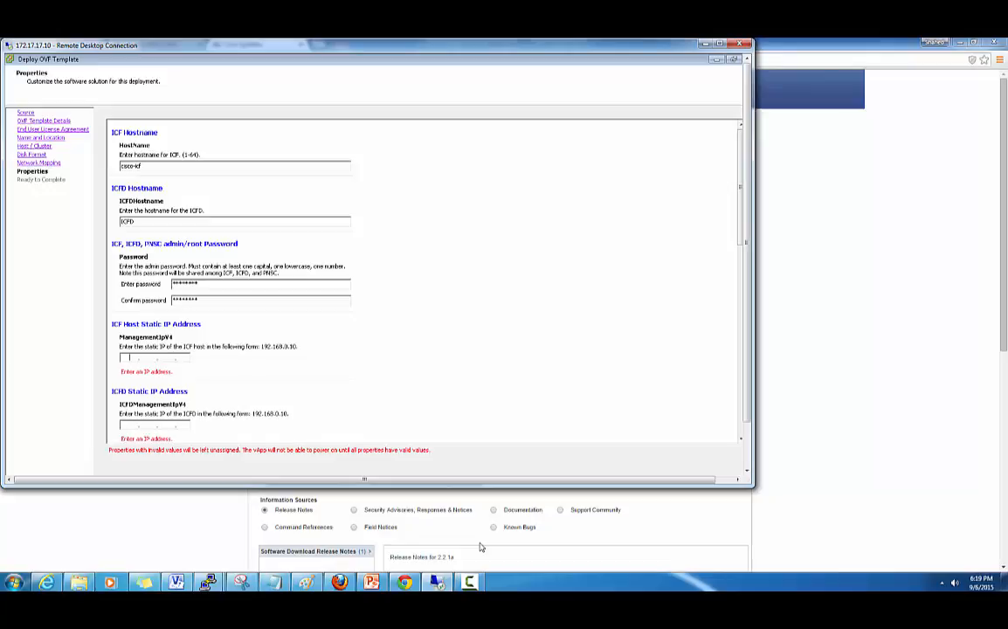
pyautogui.write('172 . 17 . 17 . 50')
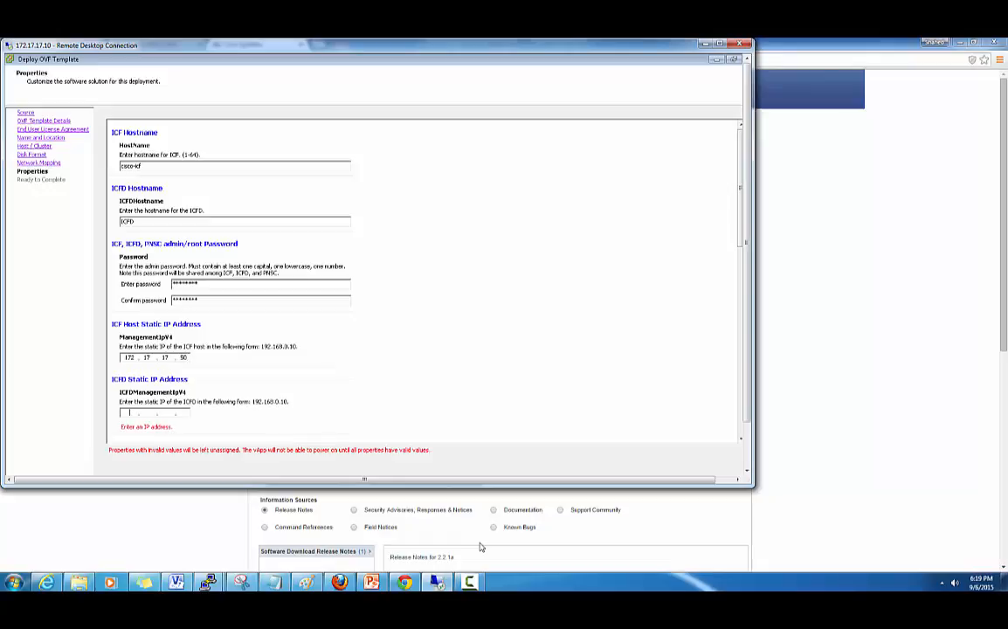
# - Enter PNSC IP 172.17.17.52, subnet mask 255.255.255.0 and gateway 172.17.17.1
pyautogui.scroll(-3, 479, 547)
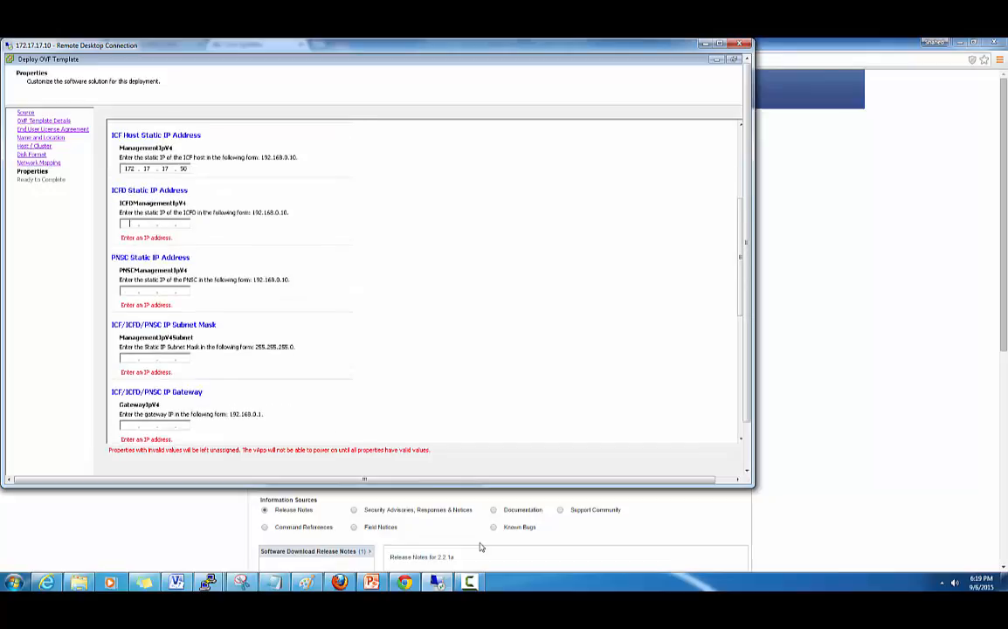
pyautogui.write('172.17.17.51')
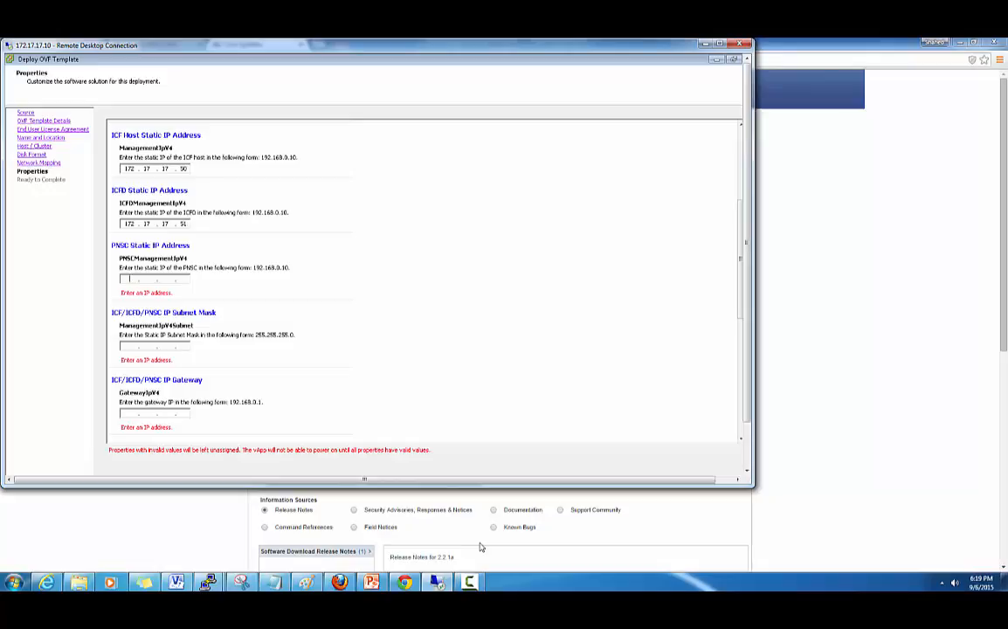
pyautogui.write('172.17.17.52')
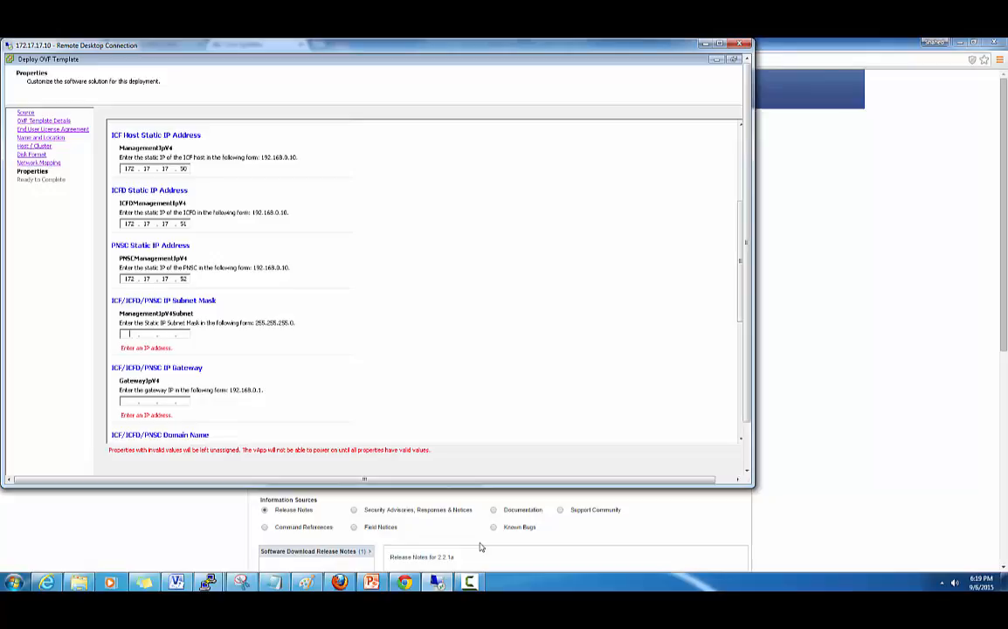
pyautogui.write('255.252.')
pyautogui.write('5255')
pyautogui.write('0')
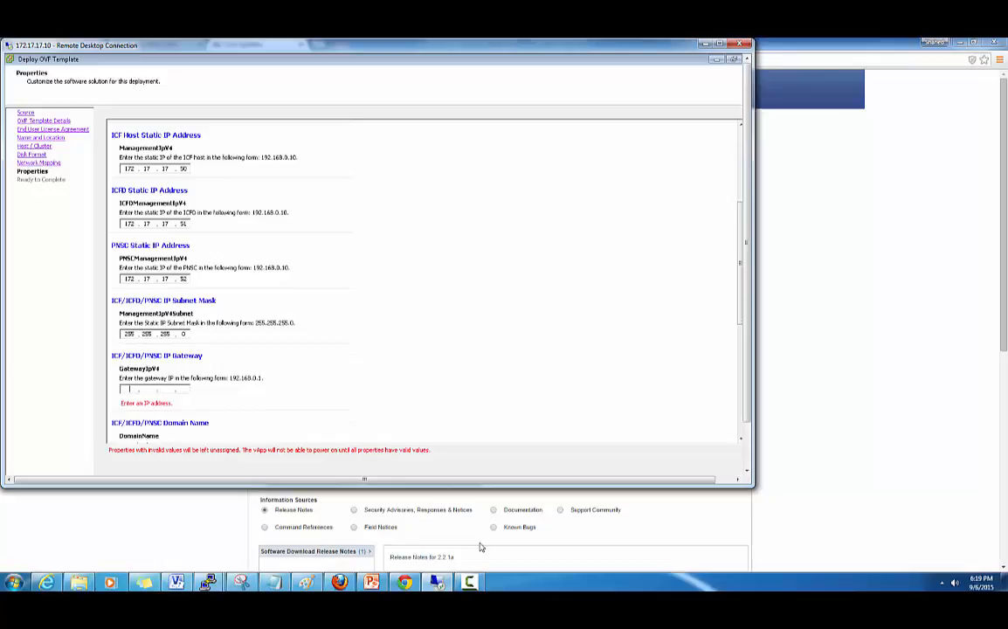
pyautogui.write('17217')
pyautogui.write('172 . 17 . 17 .')
pyautogui.write('1')
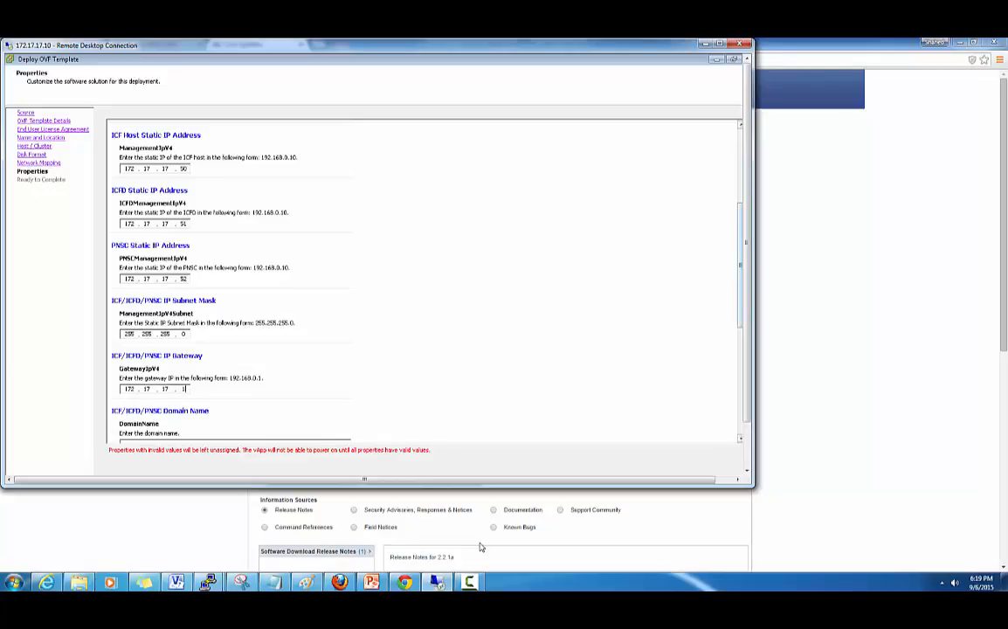
# - Set domain name demo.com and DNS server 10.2.34.2, reviewing the properties down to Time Zone
pyautogui.moveTo(740, 265); pyautogui.dragTo(740, 331)
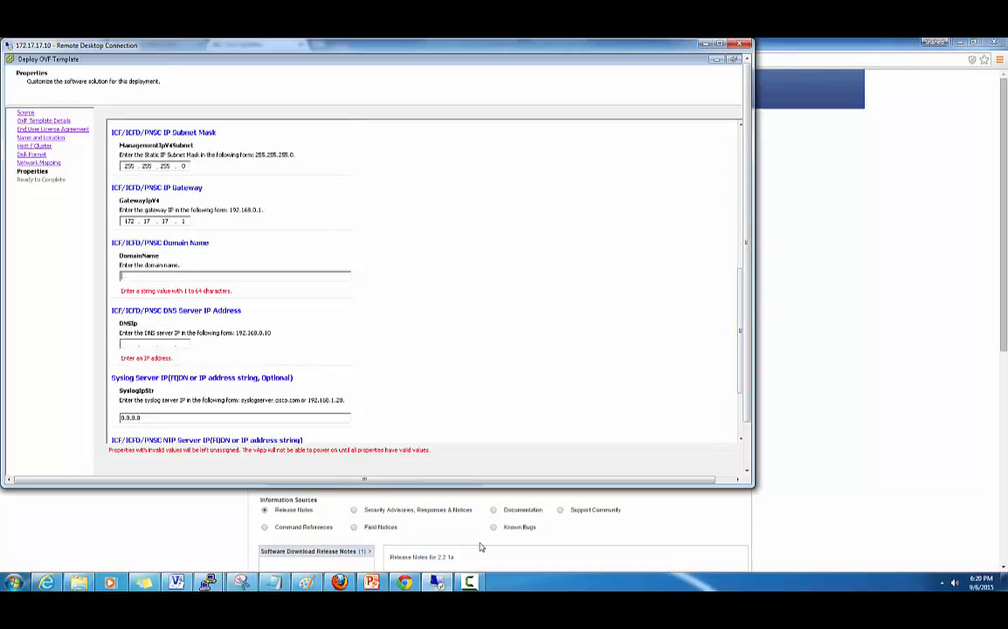
pyautogui.write('demo.')
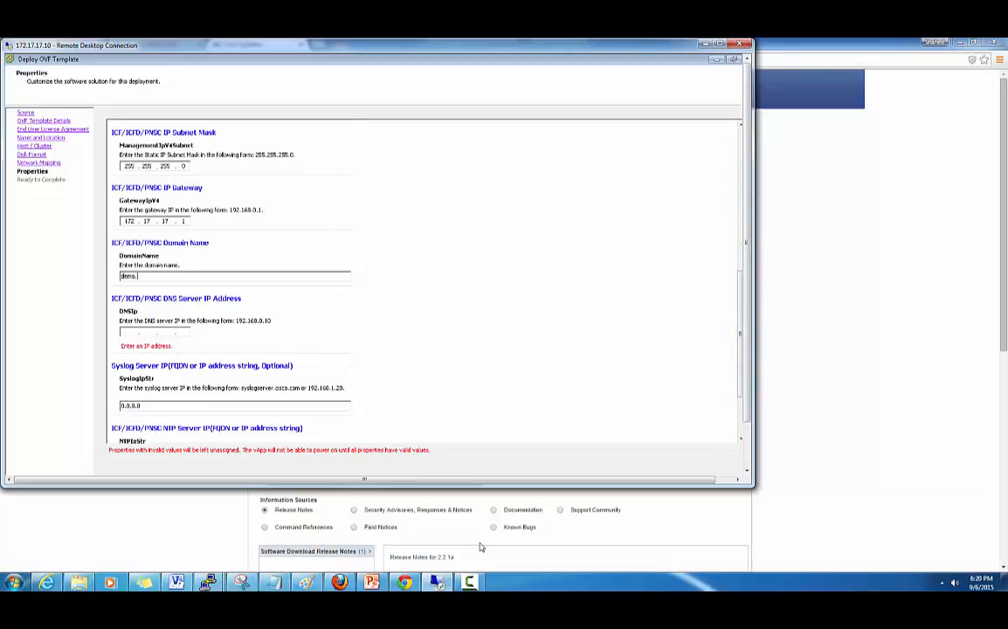
pyautogui.write('com')
pyautogui.write('10')
pyautogui.write('2.')
pyautogui.write('34 .')
pyautogui.write('2')
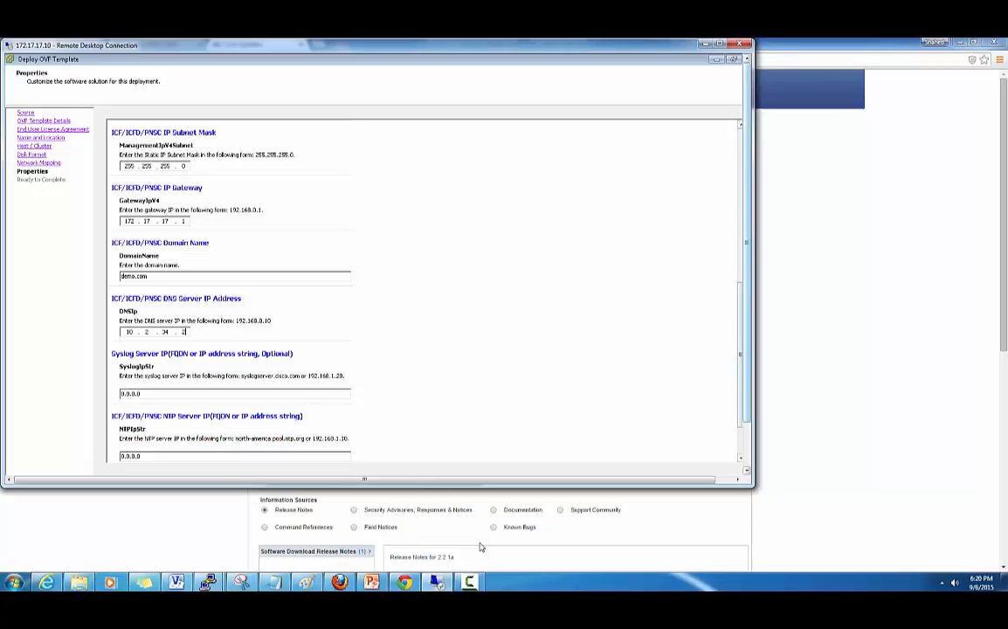
pyautogui.scroll(-2, 479, 547)
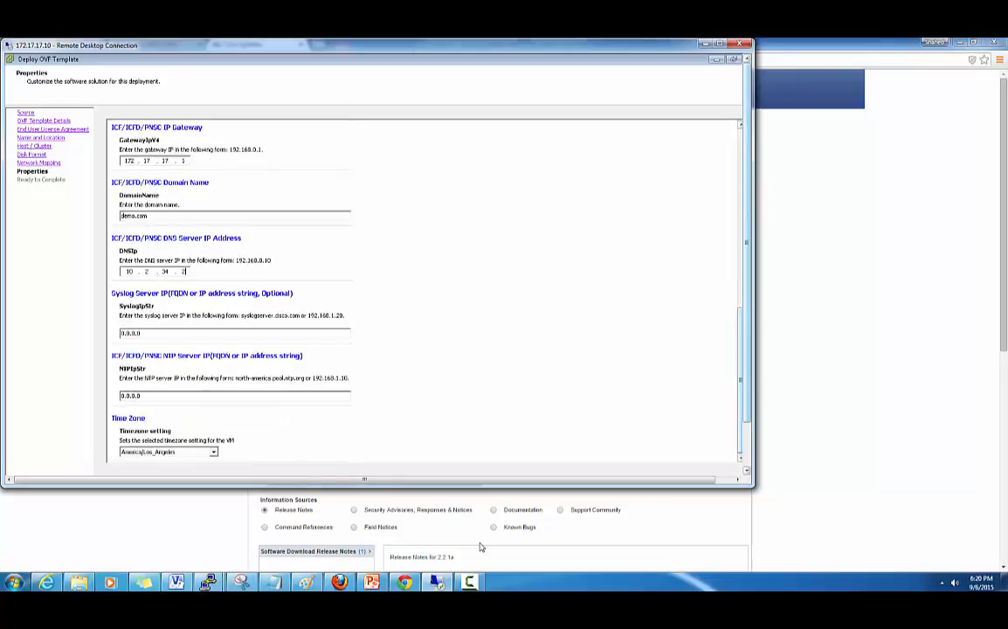
pyautogui.scroll(2, 480, 547)
pyautogui.scroll(2, 480, 547)
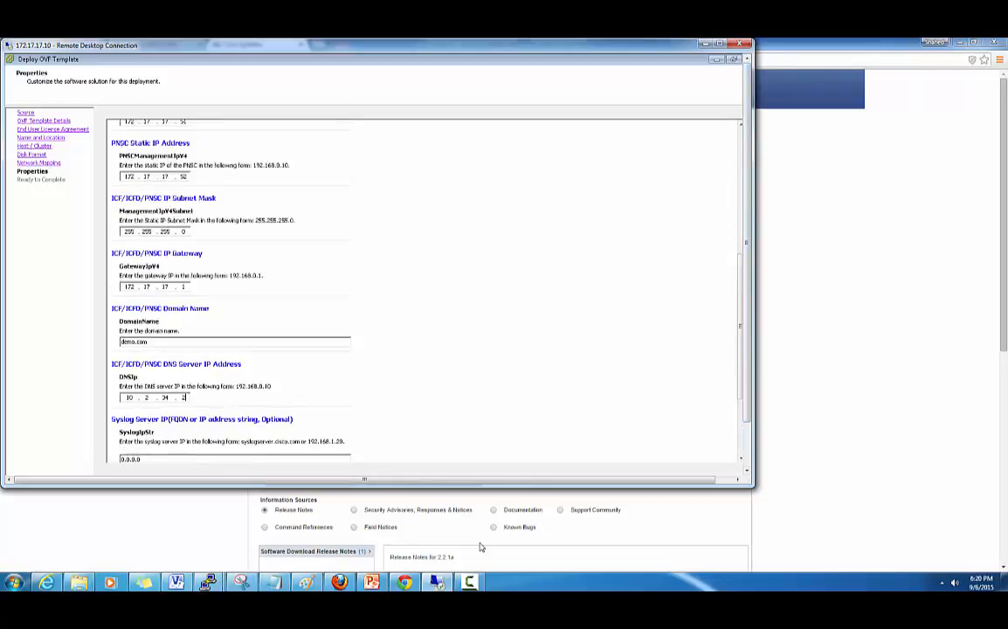
pyautogui.scroll(-4, 479, 547)
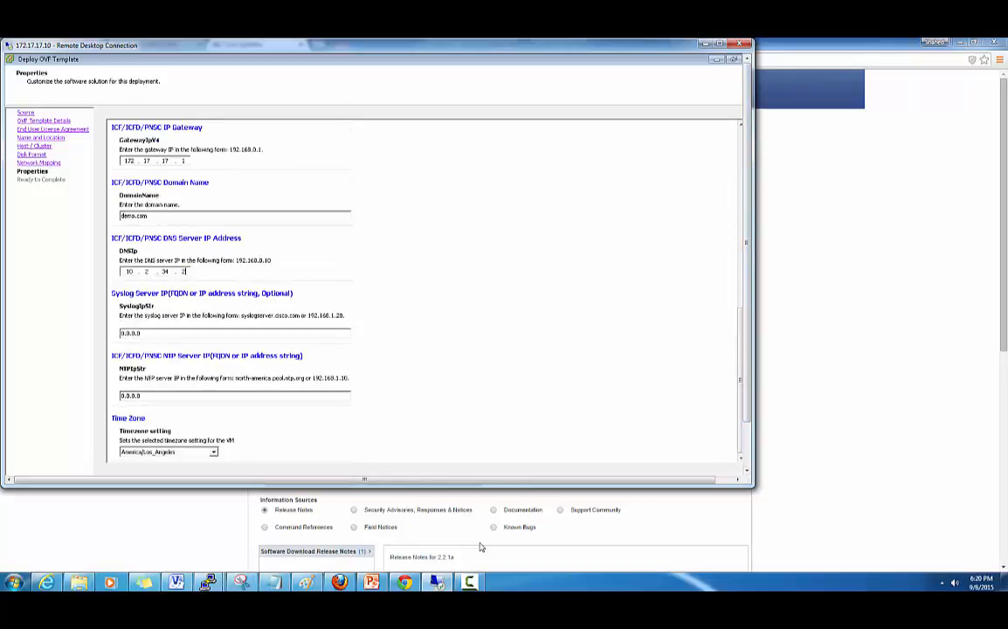
pyautogui.scroll(-2, 480, 547)
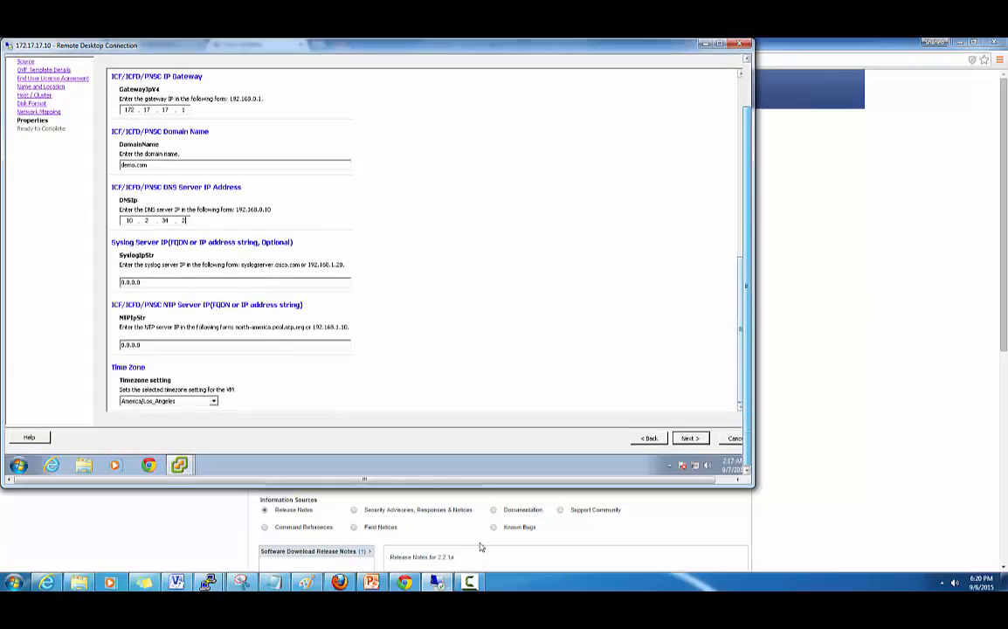
# - Review the Ready to Complete summary and finish deploying the ICF host VM
pyautogui.press('Return')
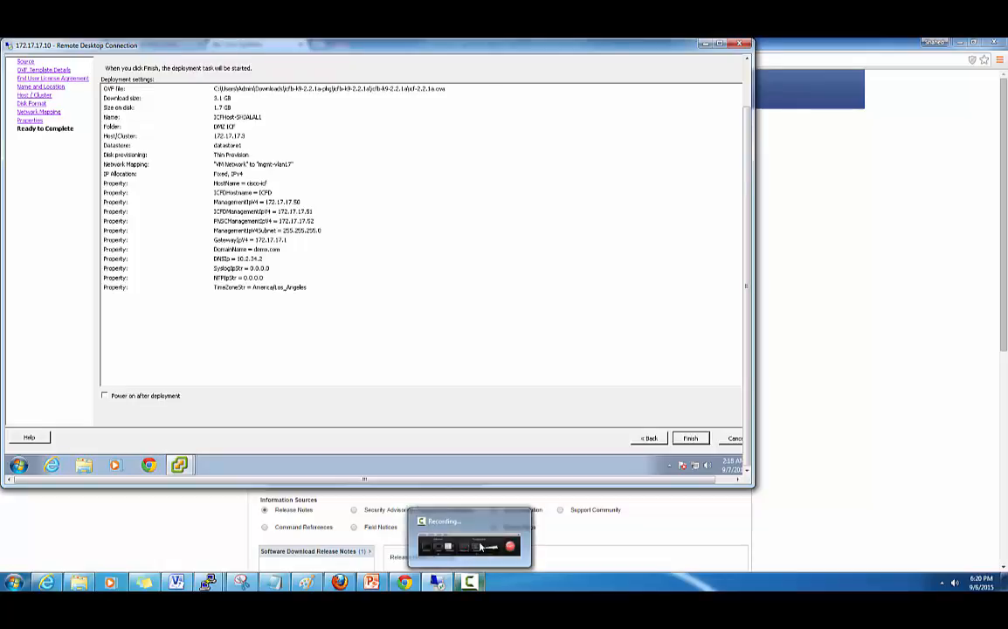
pyautogui.click(479, 547)
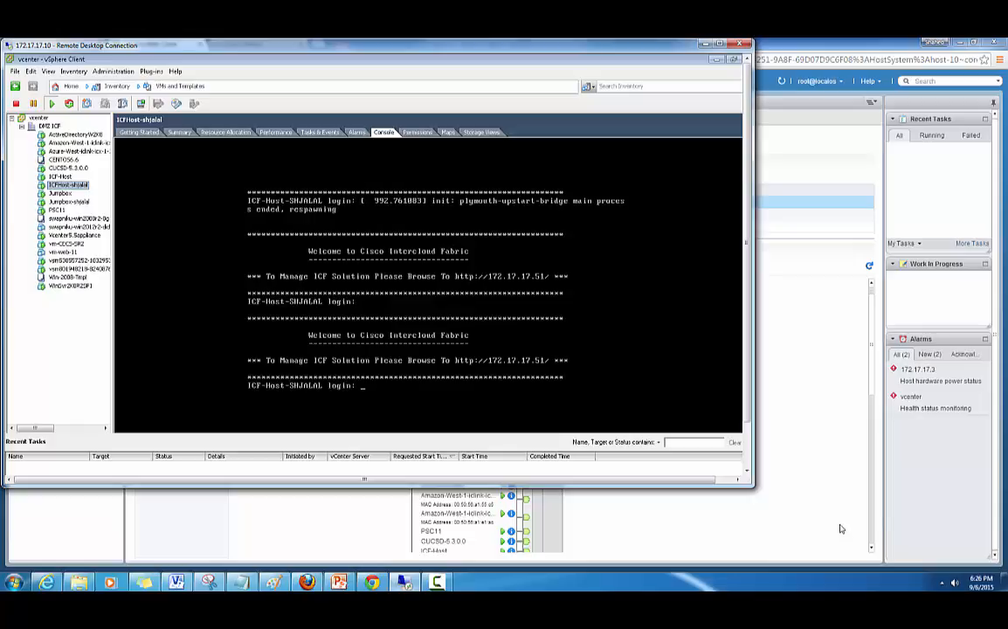
# - Minimize Remote Desktop to reveal the vSphere Web Client's vSwitch0 networking view for host 172.17.17.3
pyautogui.click(790, 536)
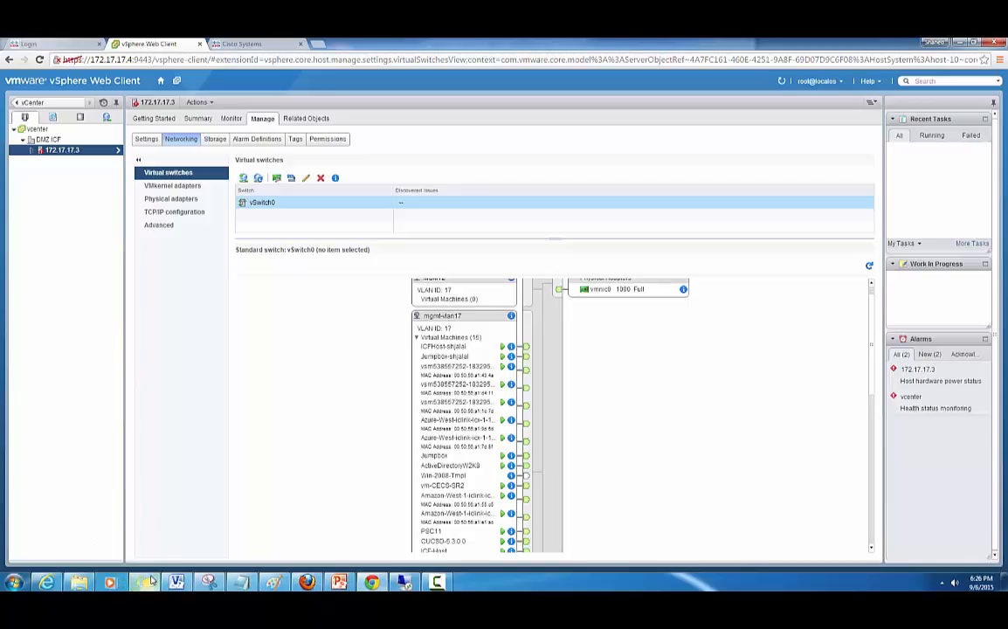
# - Launch PuTTY from the Start menu search and connect over SSH to 172.17.17.51
pyautogui.moveTo(210, 581)
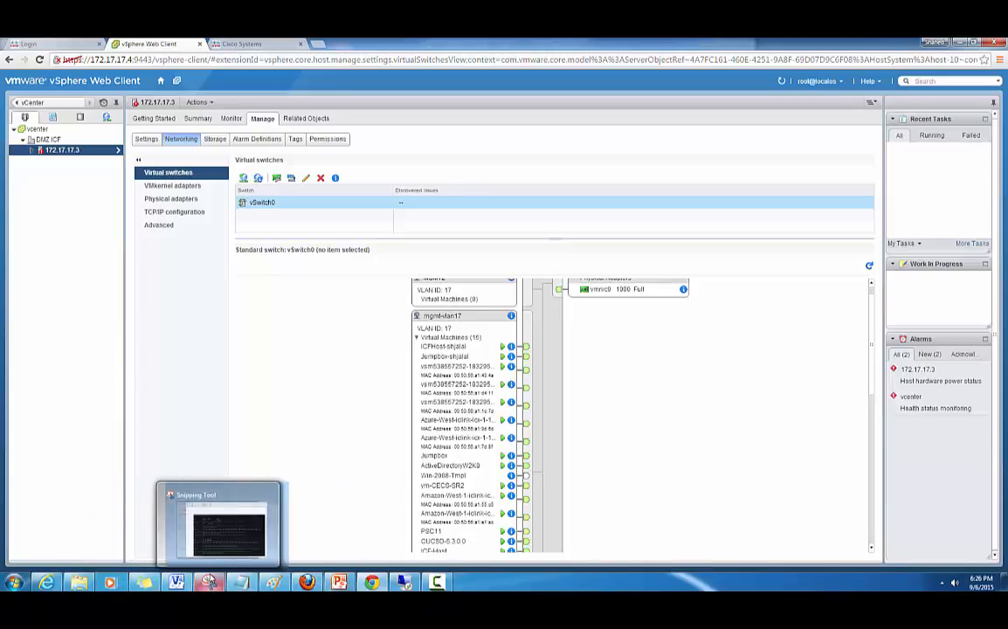
pyautogui.moveTo(312, 580)
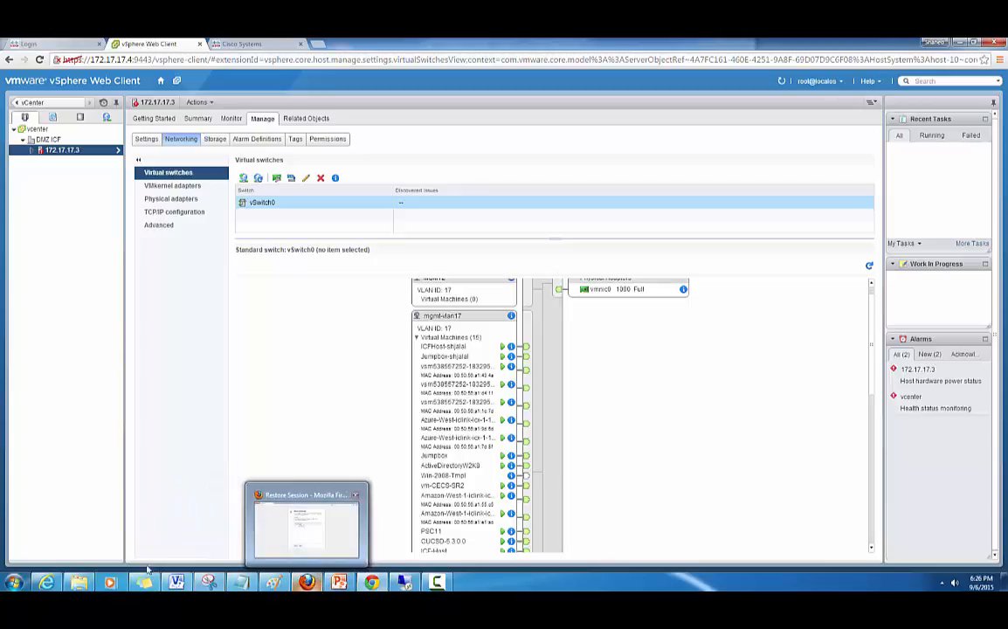
pyautogui.click(14, 583)
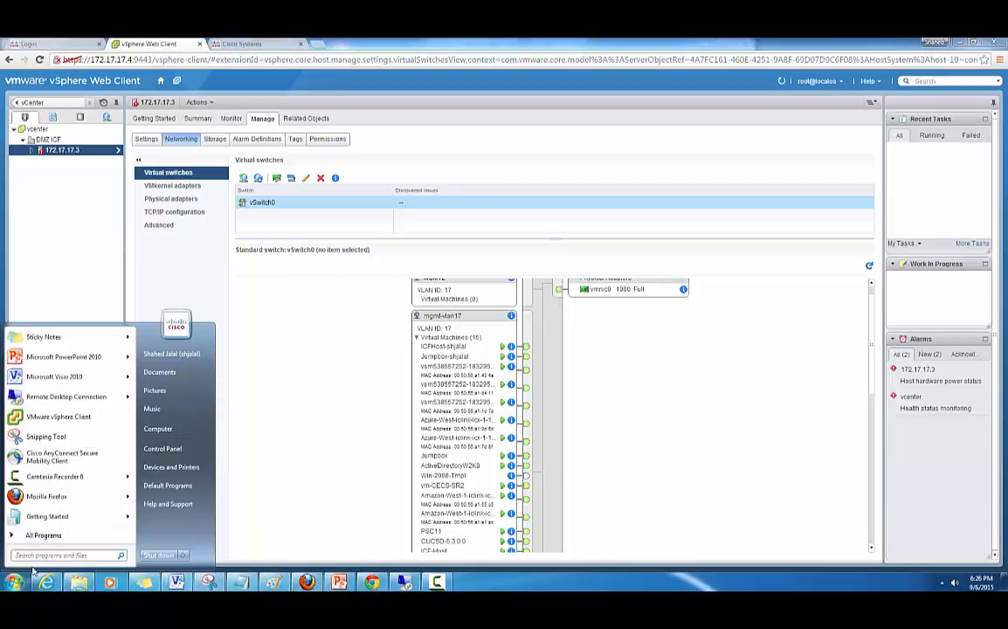
pyautogui.click(39, 556)
pyautogui.write('putty')
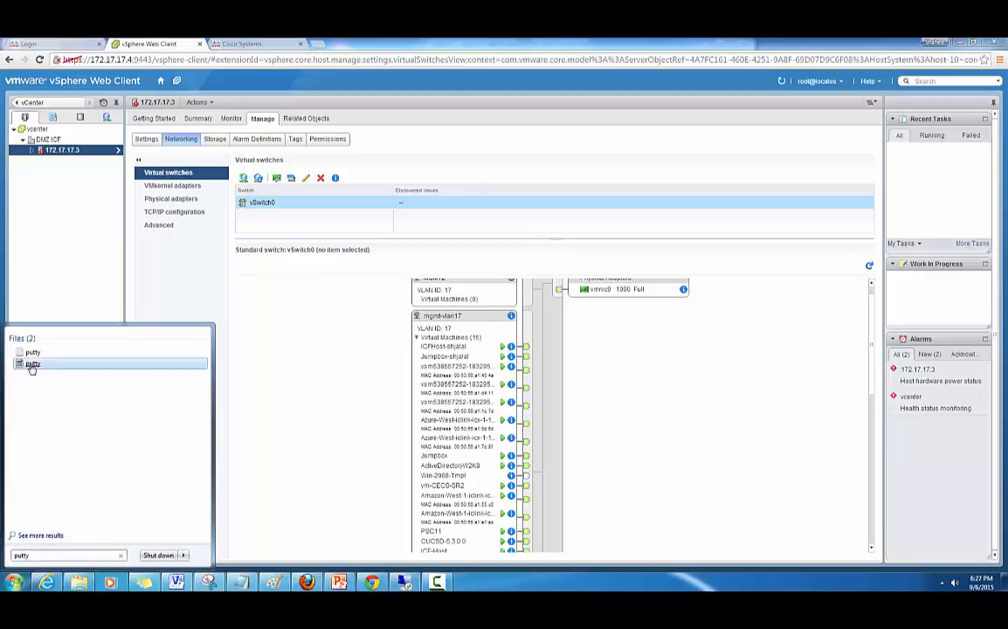
pyautogui.click(29, 363)
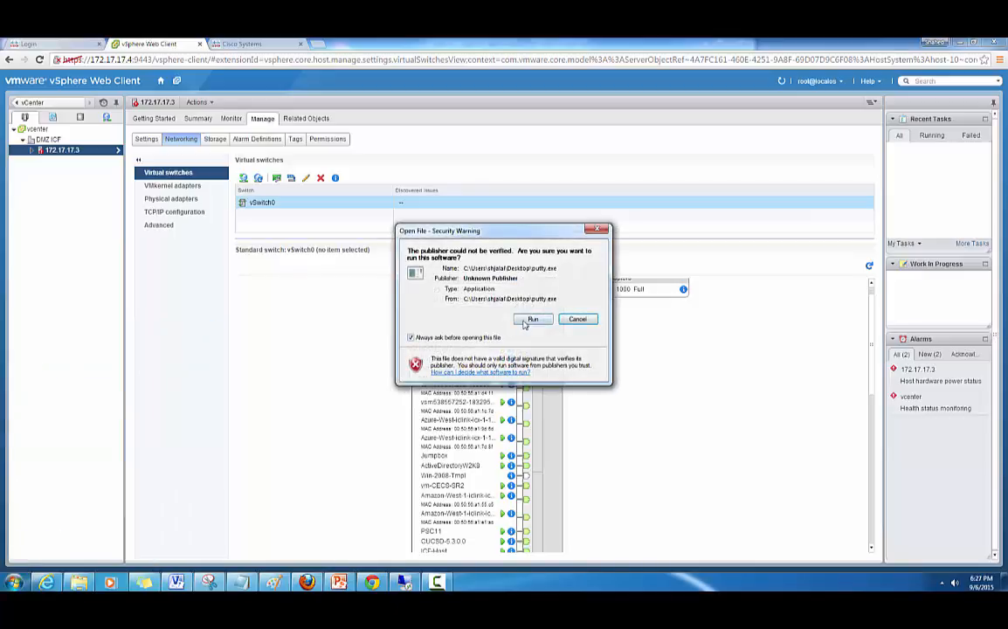
pyautogui.click(527, 321)
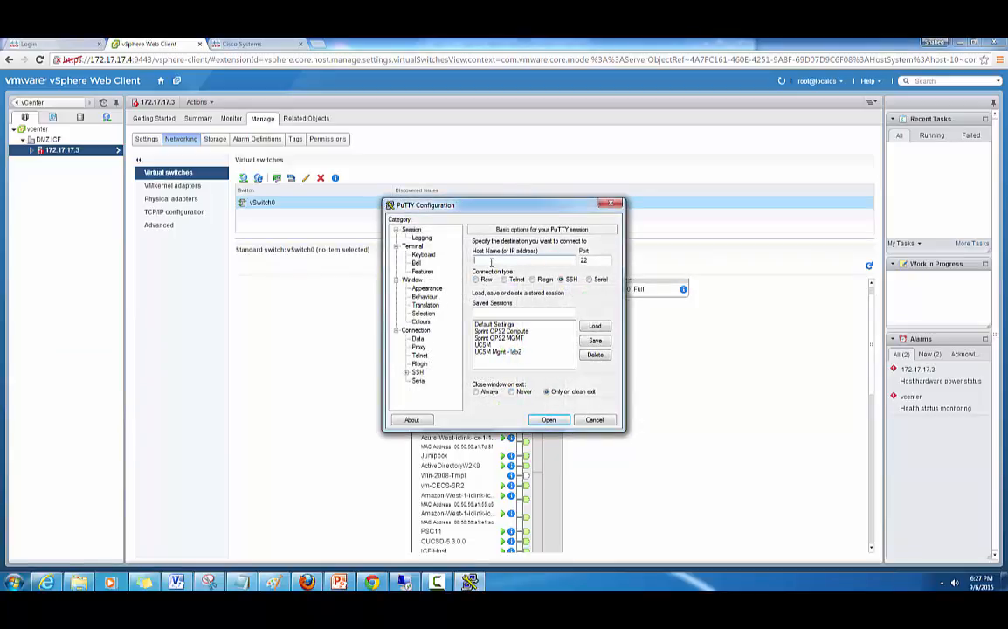
pyautogui.write('172.17.17.51')
pyautogui.press('Return')
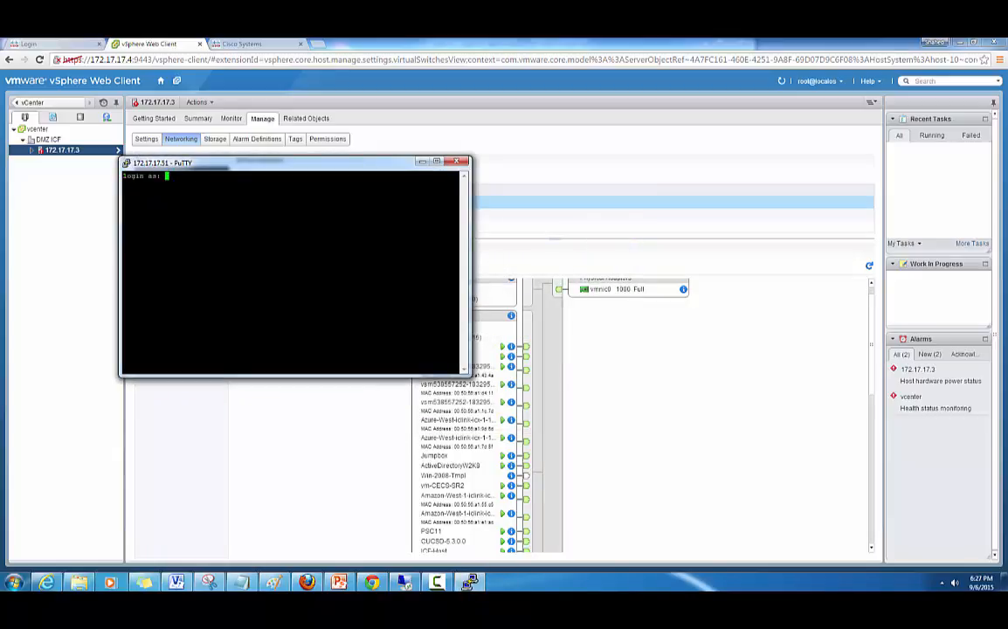
# - Log in as shelladmin with its password and maximize the PuTTY window to show the Shell Menu
pyautogui.write('she')
pyautogui.write('lladmi')
pyautogui.write('n')
pyautogui.press('Return')
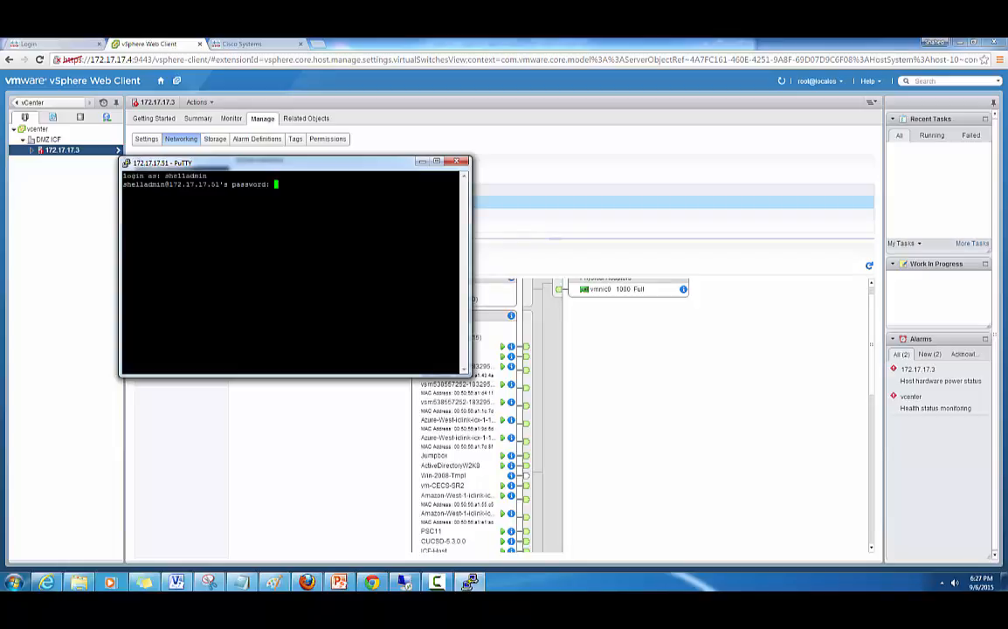
pyautogui.press('Return')
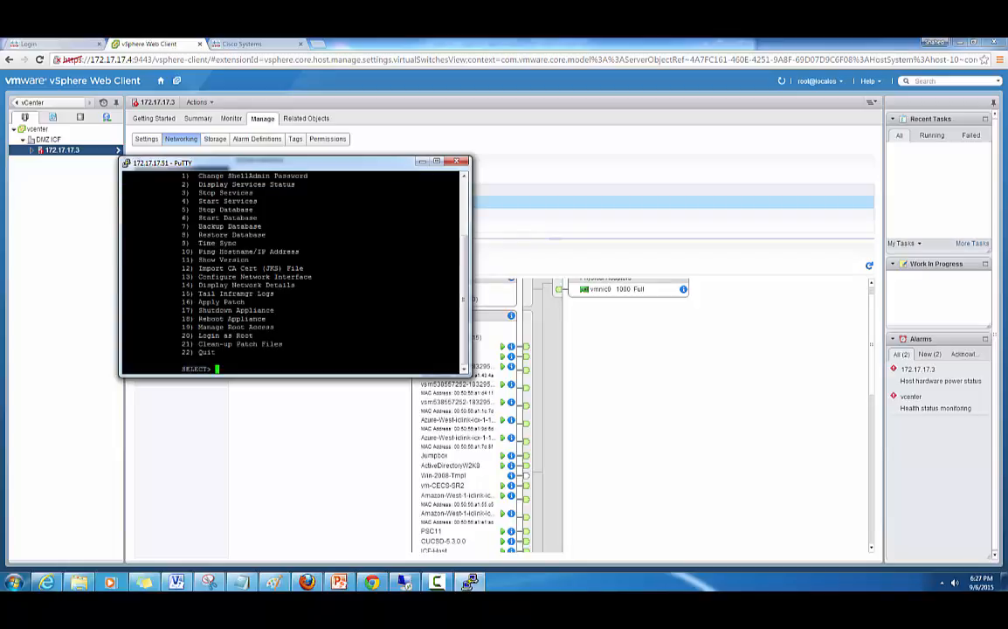
pyautogui.click(437, 162)
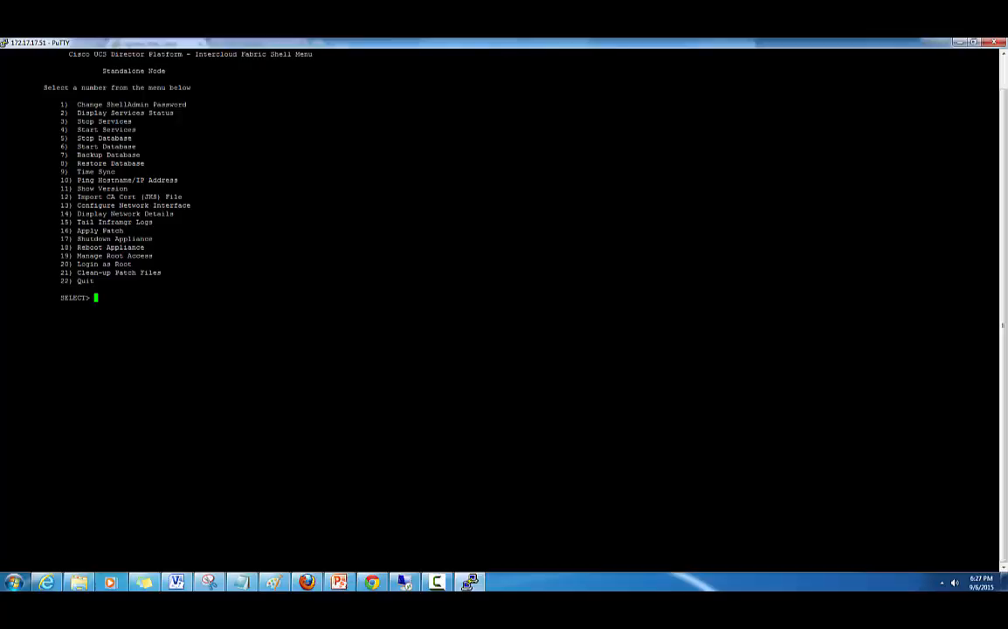
# - In PuTTY's session settings, set the terminal font size to 14 points
pyautogui.click(4, 44)
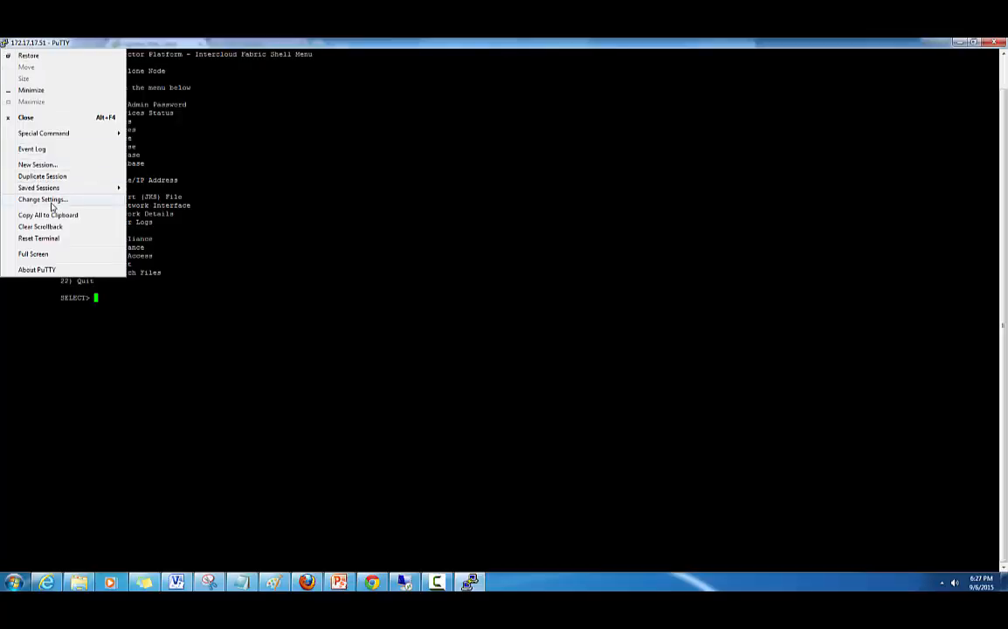
pyautogui.click(53, 201)
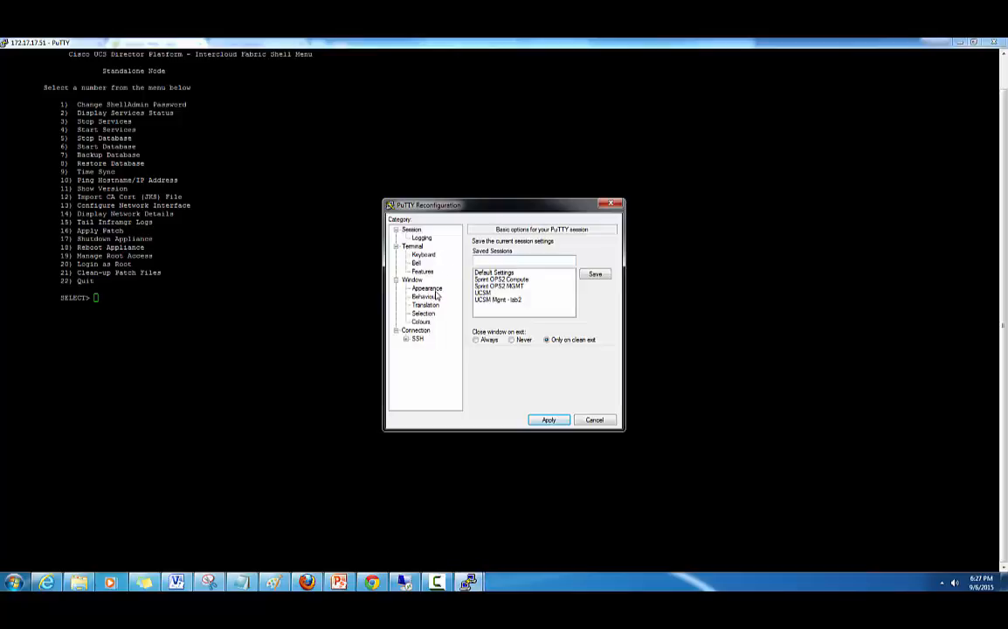
pyautogui.click(430, 289)
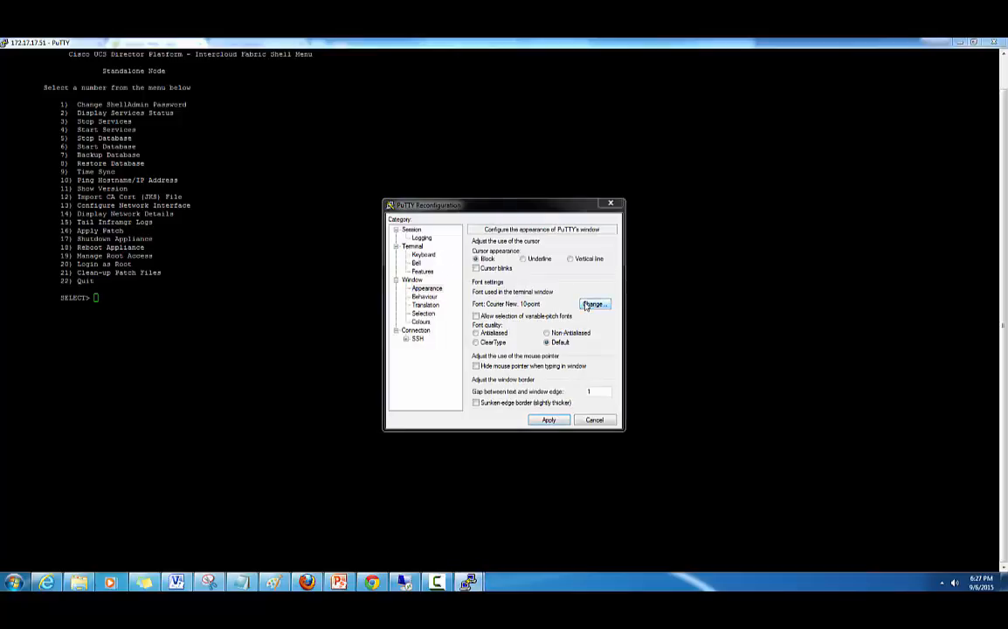
pyautogui.click(587, 305)
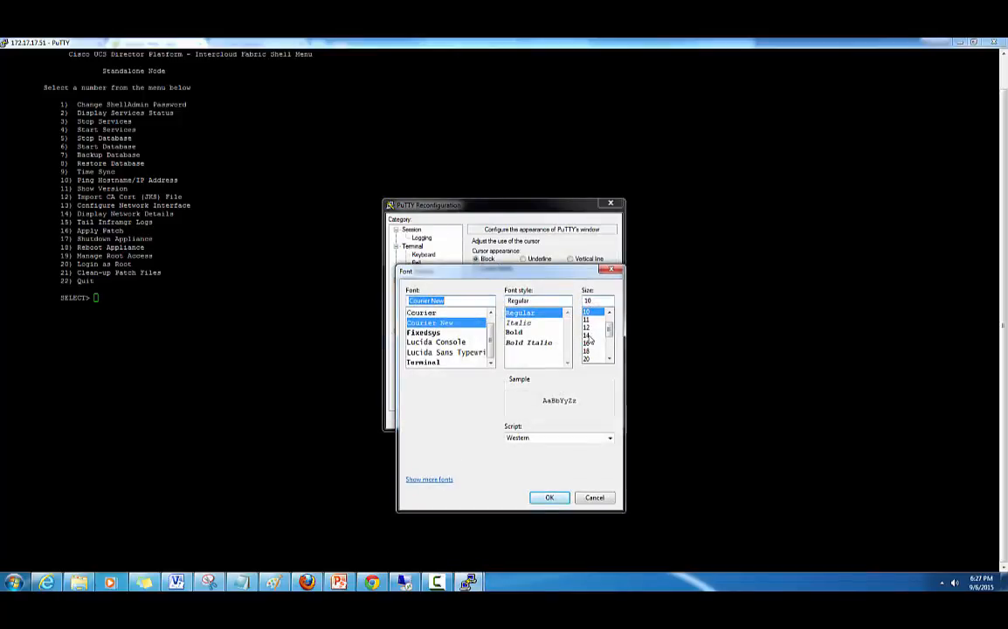
pyautogui.click(586, 336)
pyautogui.click(559, 499)
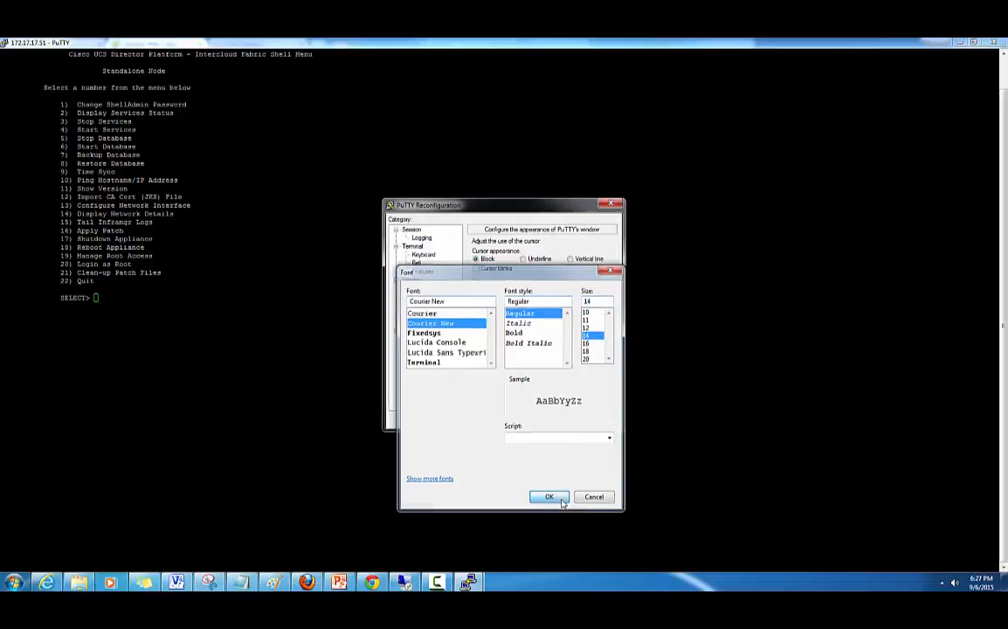
# - Set the default foreground to dark purple and default background to white, then apply
pyautogui.click(421, 321)
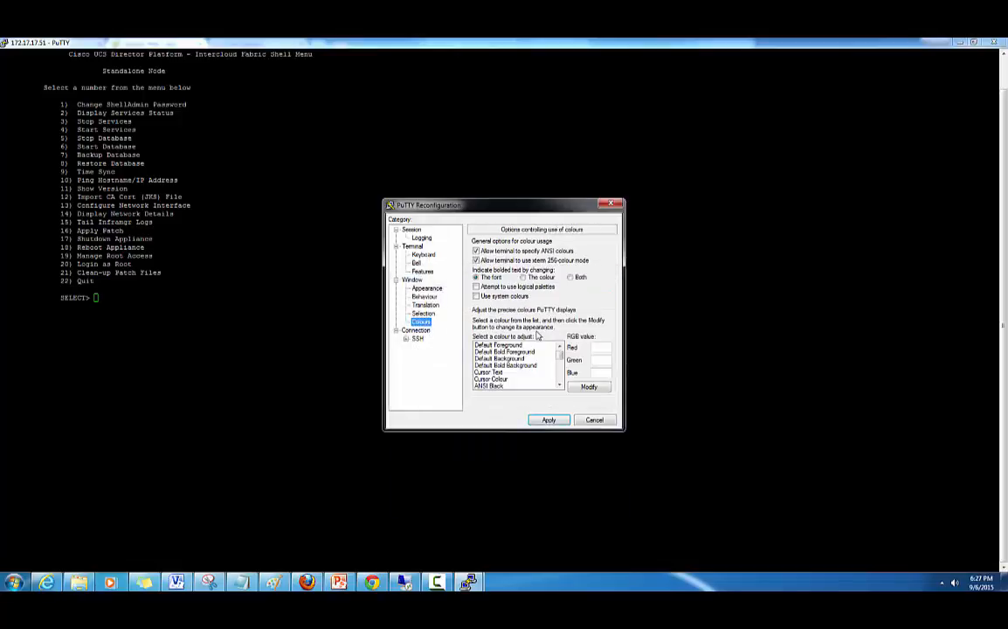
pyautogui.click(498, 345)
pyautogui.click(589, 386)
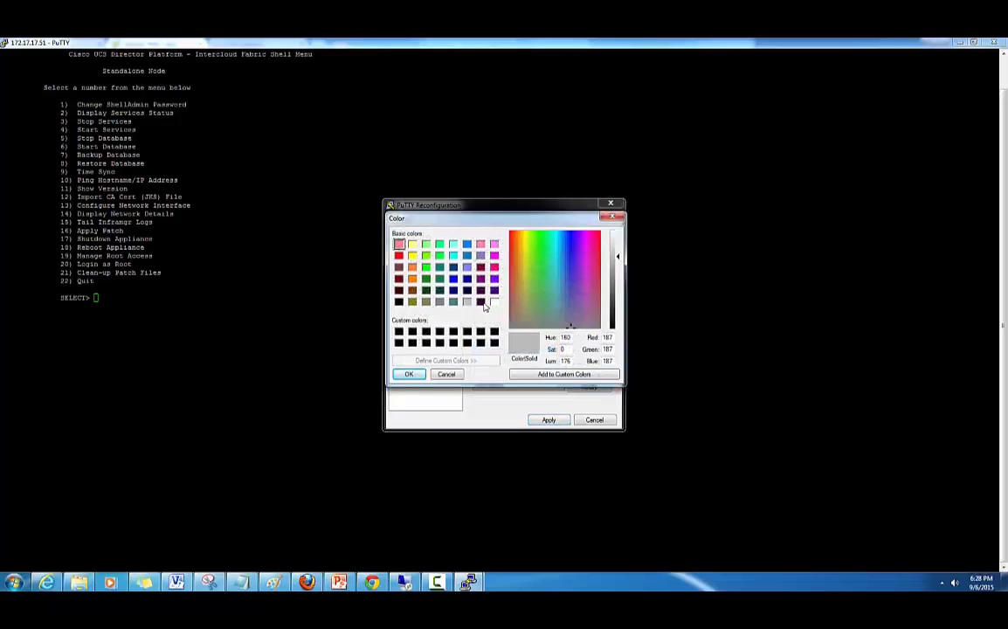
pyautogui.click(481, 303)
pyautogui.click(409, 374)
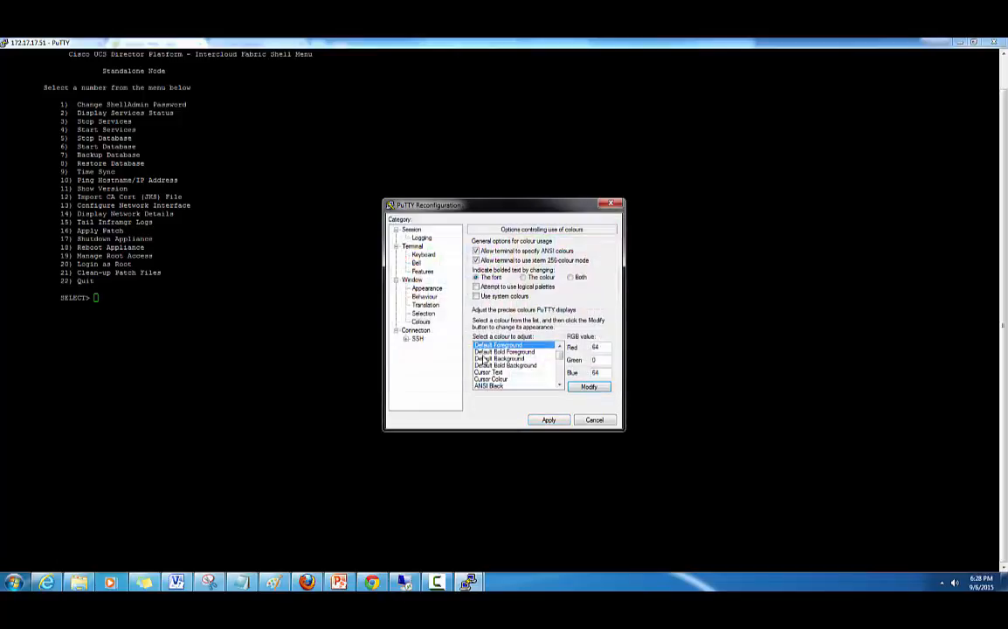
pyautogui.click(485, 358)
pyautogui.click(591, 389)
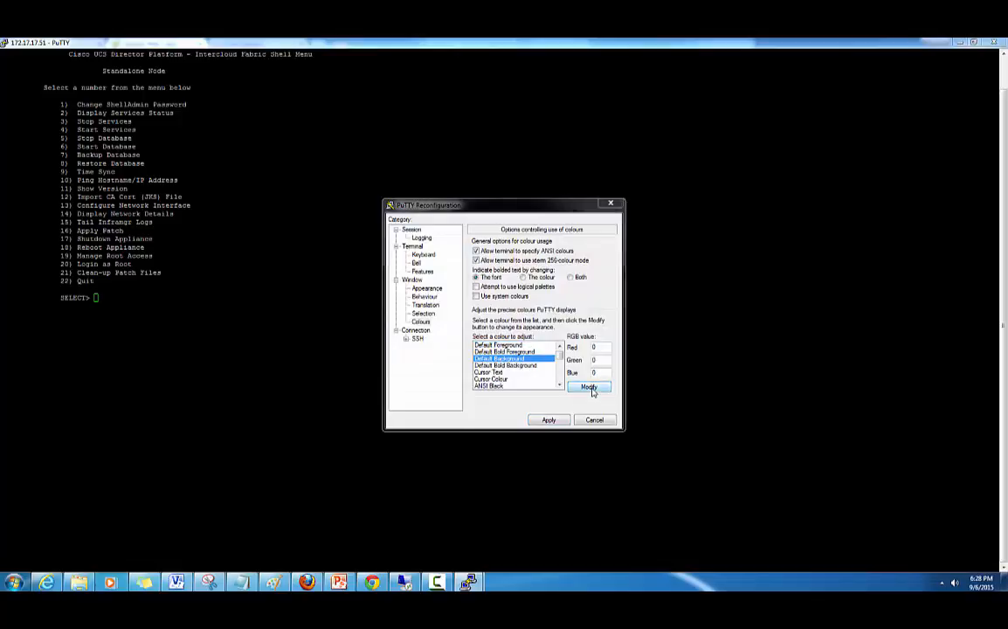
pyautogui.click(494, 303)
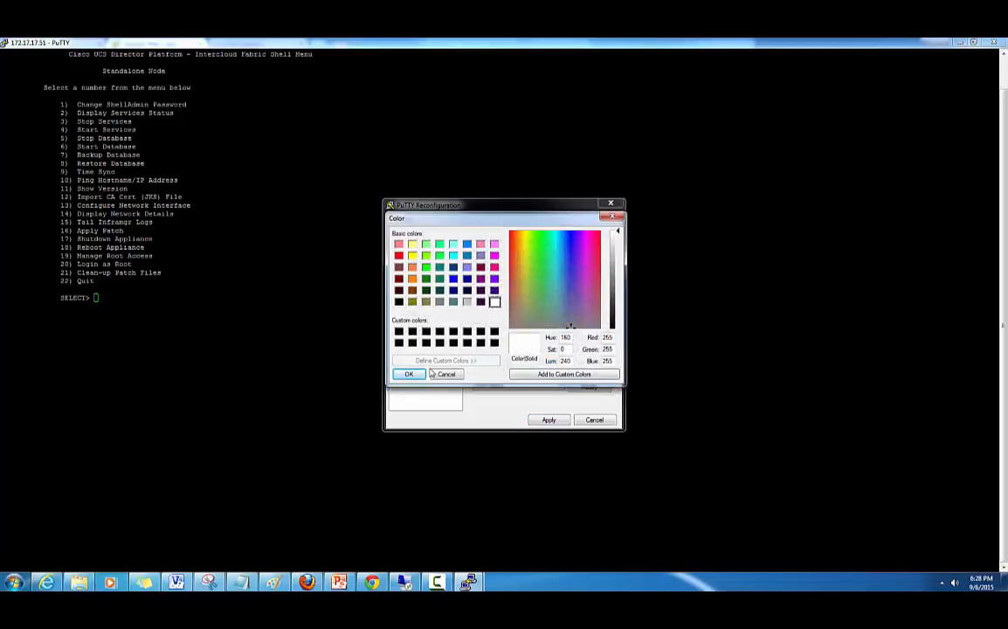
pyautogui.click(410, 374)
pyautogui.click(547, 420)
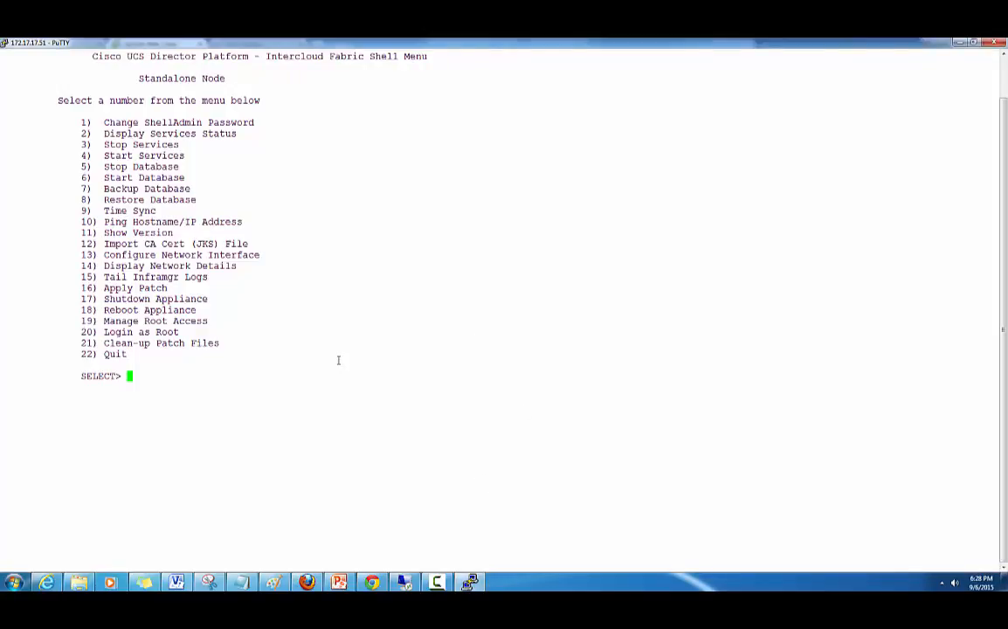
# - Show Display Services Status (option 2) to confirm every Intercloud Fabric service is running
pyautogui.write('2')
pyautogui.press('Return')
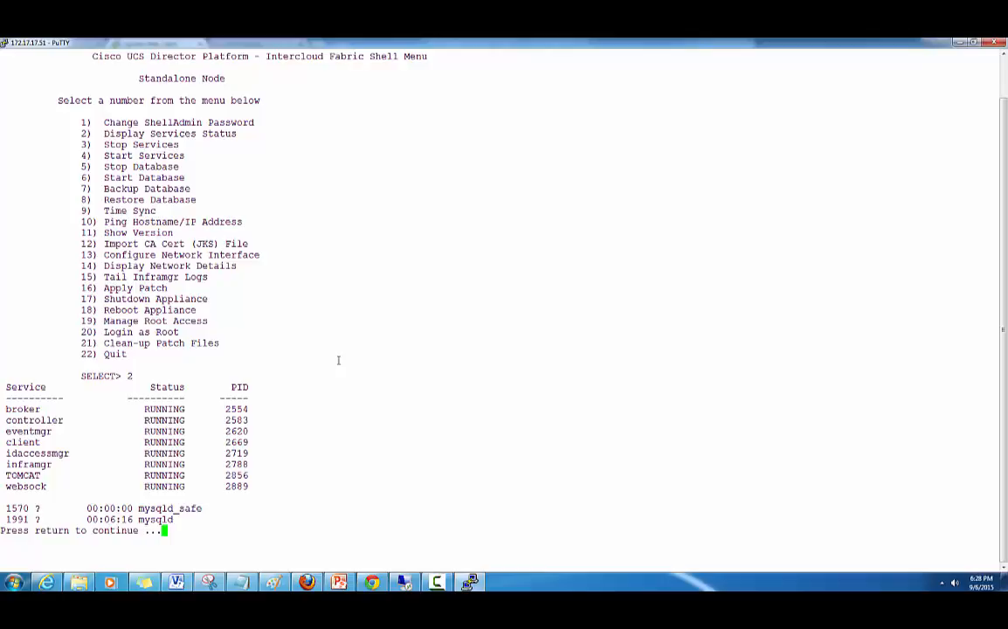
pyautogui.write('11')
pyautogui.press('Return')
# - Show Version (option 11) to confirm the product version is 2.2.1a
pyautogui.write('11')
pyautogui.press('Return')
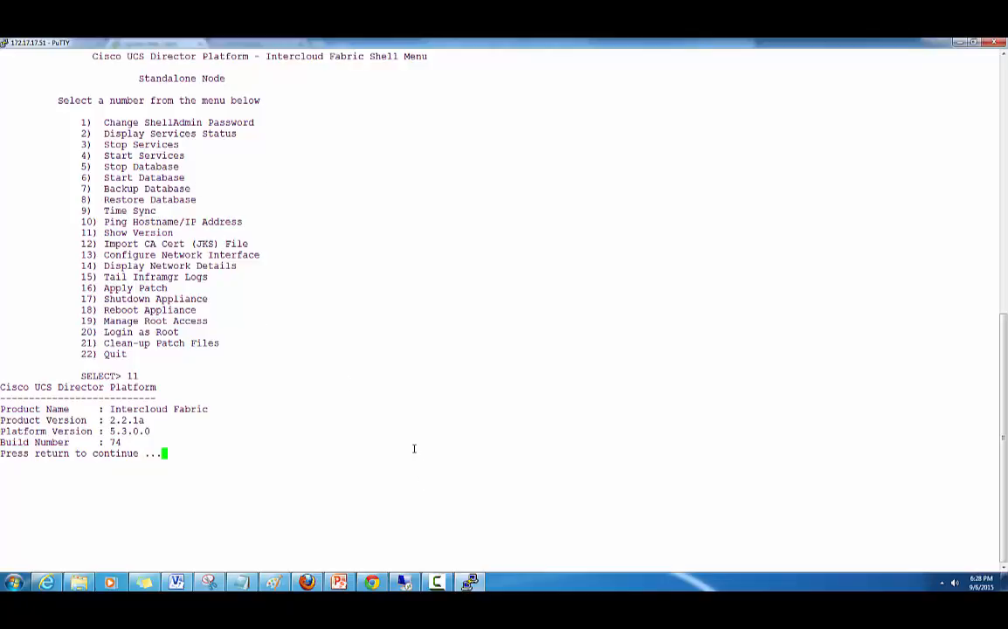
pyautogui.press('Return')
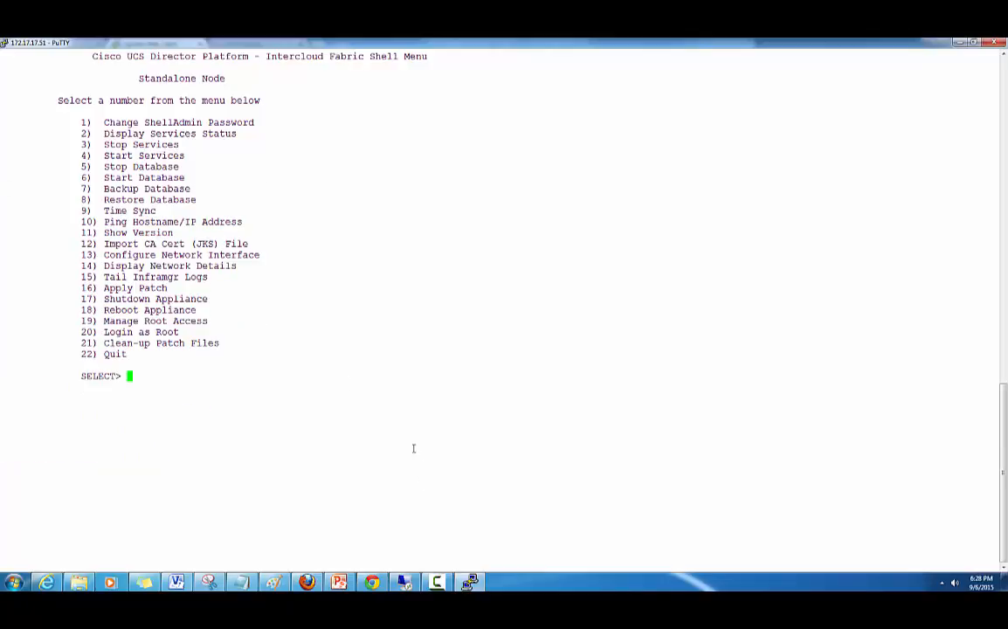
pyautogui.write('13')
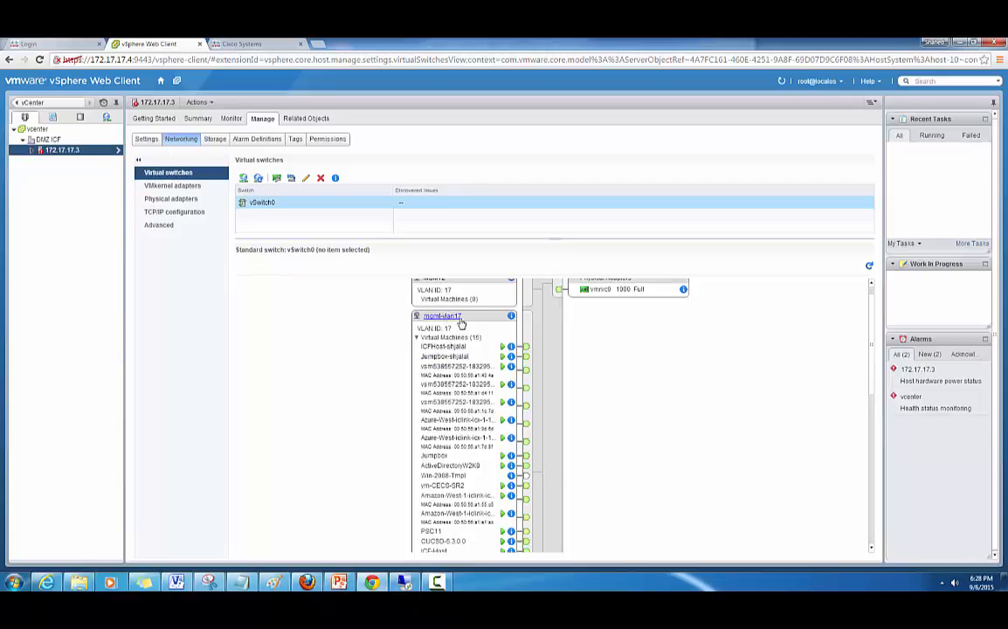
# - Check the mgmt-vlan17 port group's label and VLAN ID in its properties
pyautogui.click(511, 317)
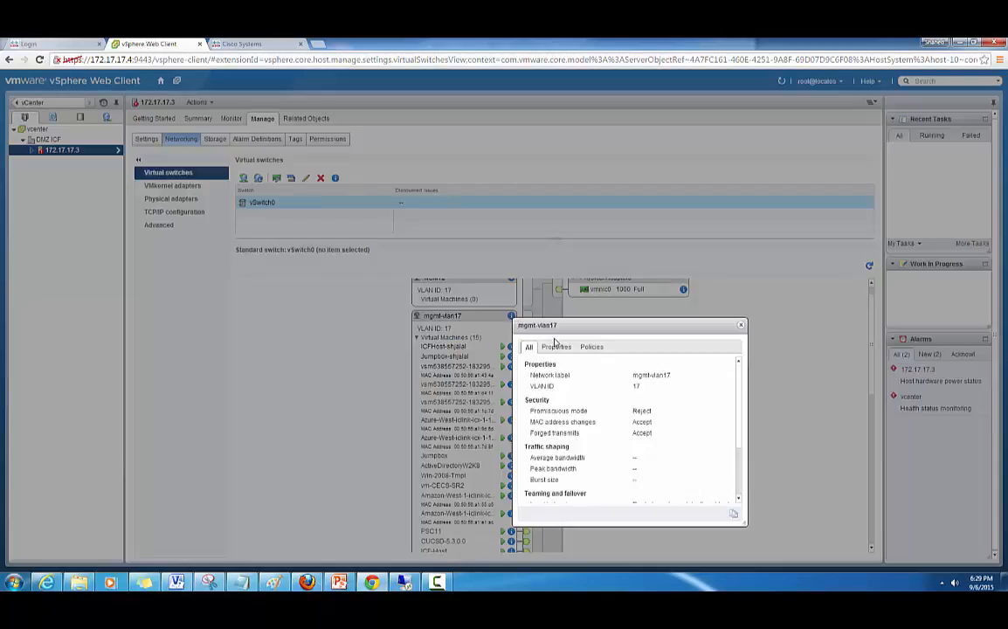
pyautogui.click(554, 348)
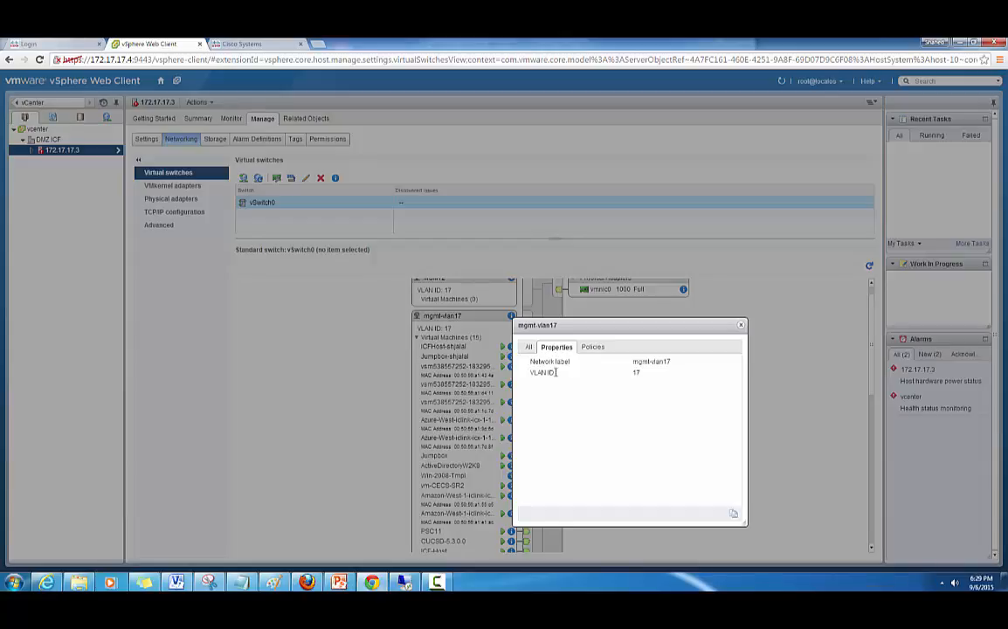
pyautogui.click(741, 328)
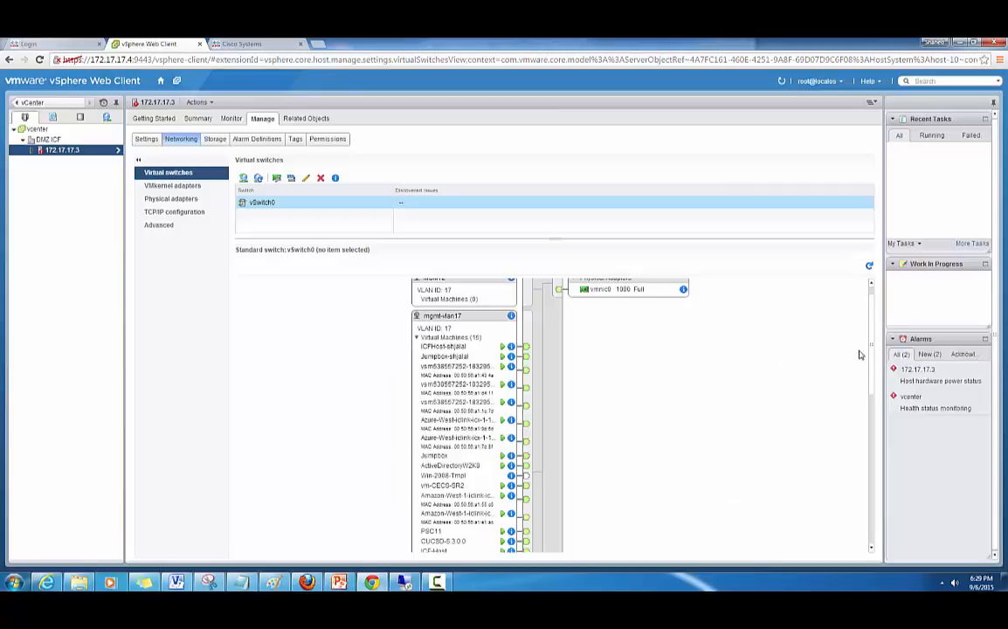
# - Check the TRUNK port group's VLAN ID, then switch to the Intercloud Fabric login tab
pyautogui.moveTo(871, 360); pyautogui.dragTo(870, 423)
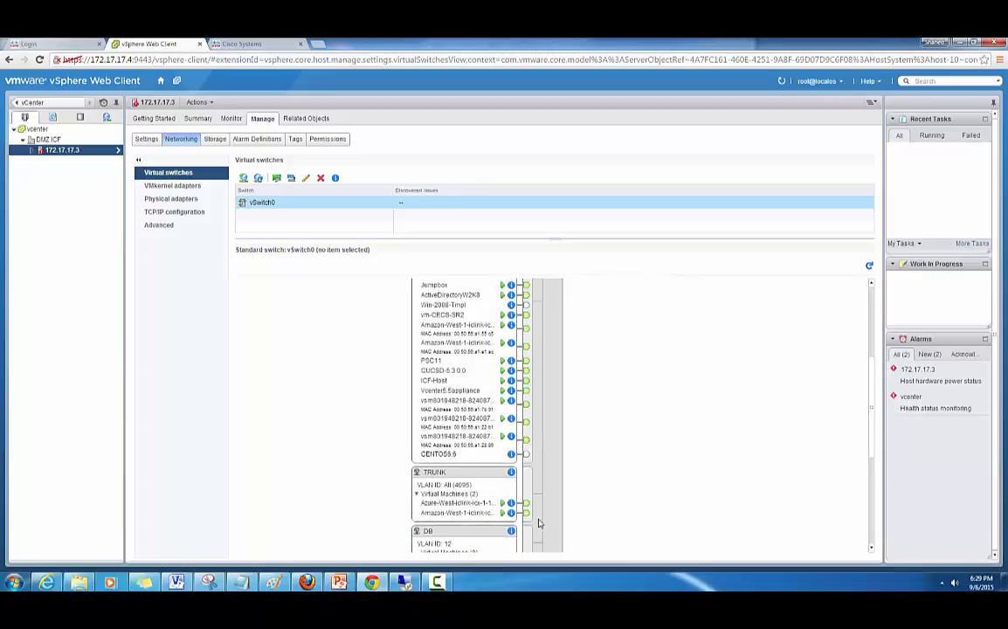
pyautogui.click(511, 474)
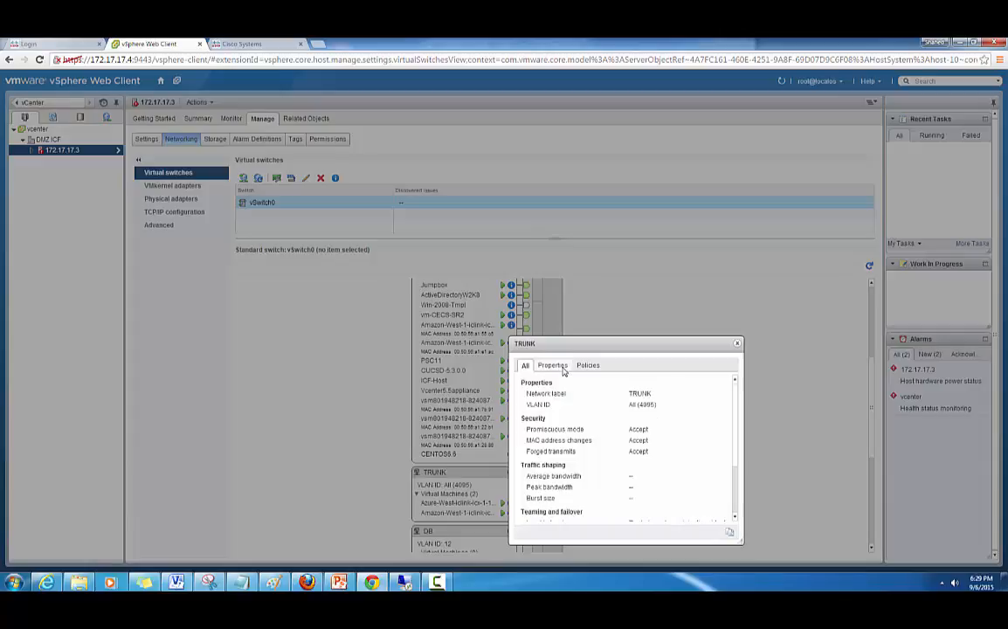
pyautogui.click(554, 366)
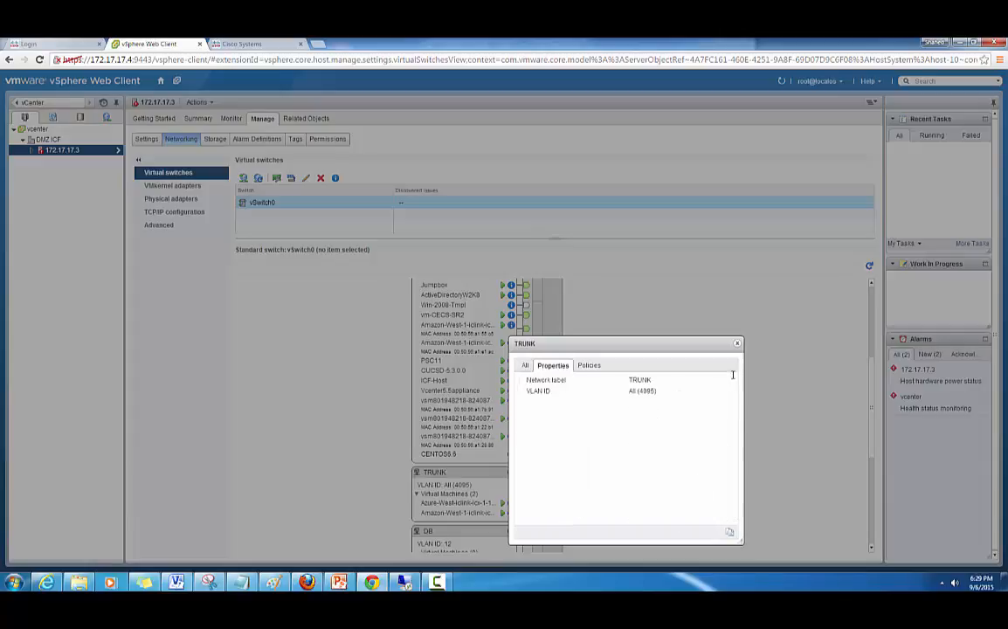
pyautogui.click(738, 343)
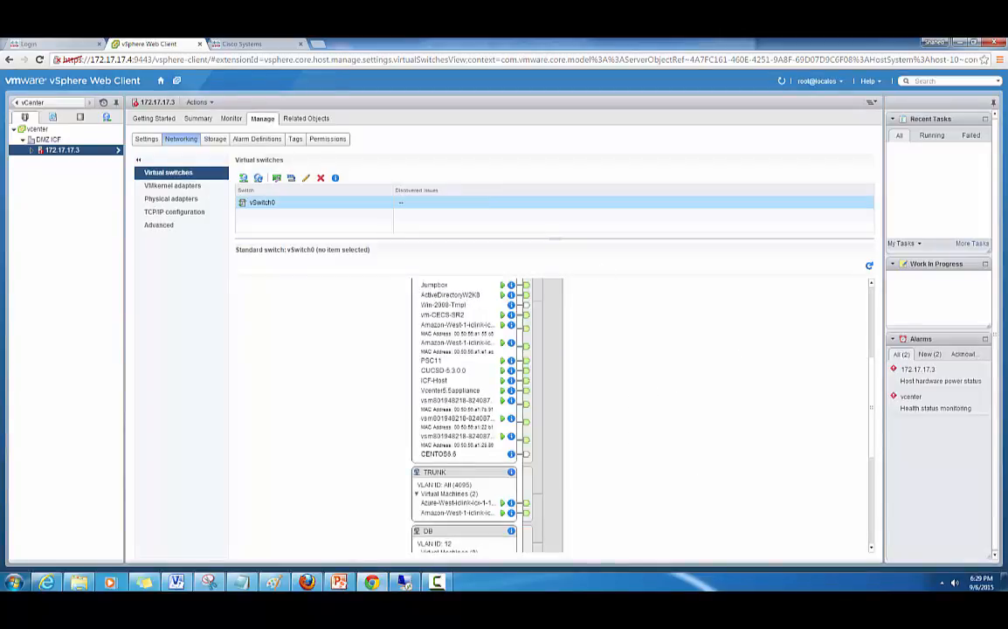
pyautogui.click(62, 43)
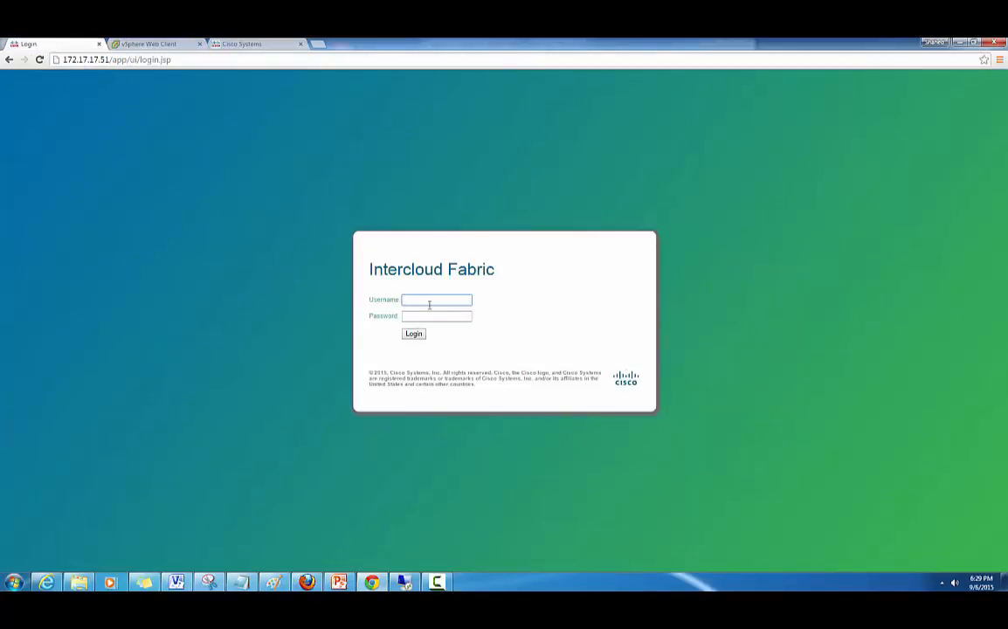
# - Log in to Intercloud Fabric as admin with the account password, saving it in Chrome
pyautogui.write('admin')
pyautogui.press('Tab')
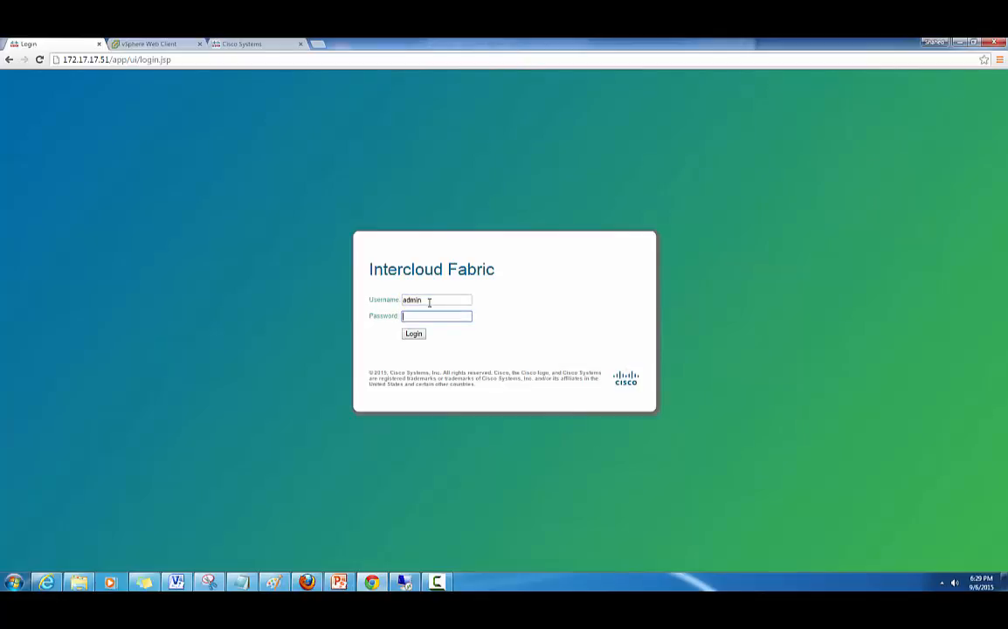
pyautogui.write('********')
pyautogui.click(415, 340)
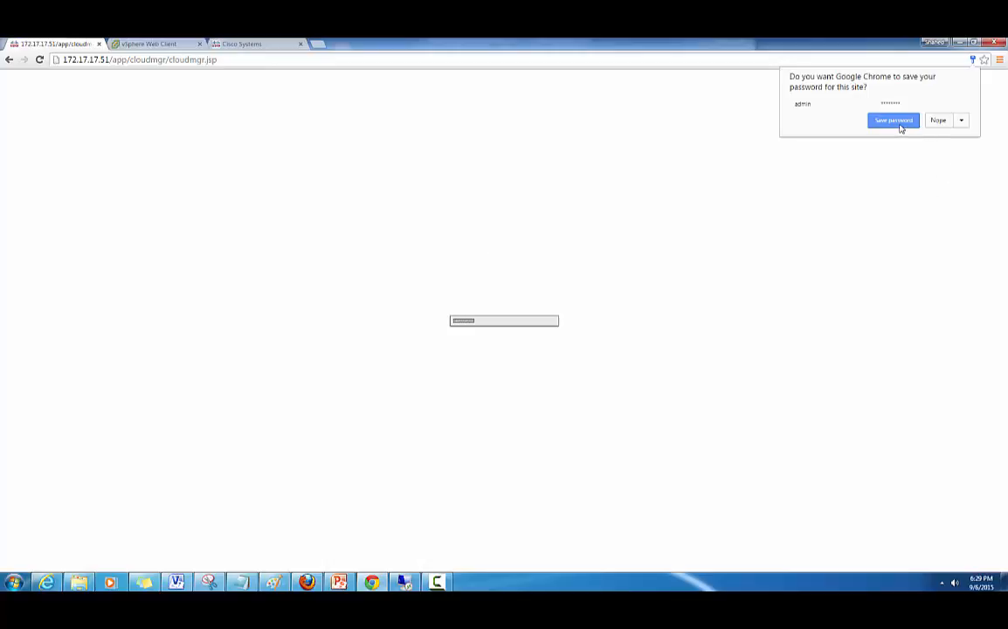
pyautogui.click(900, 124)
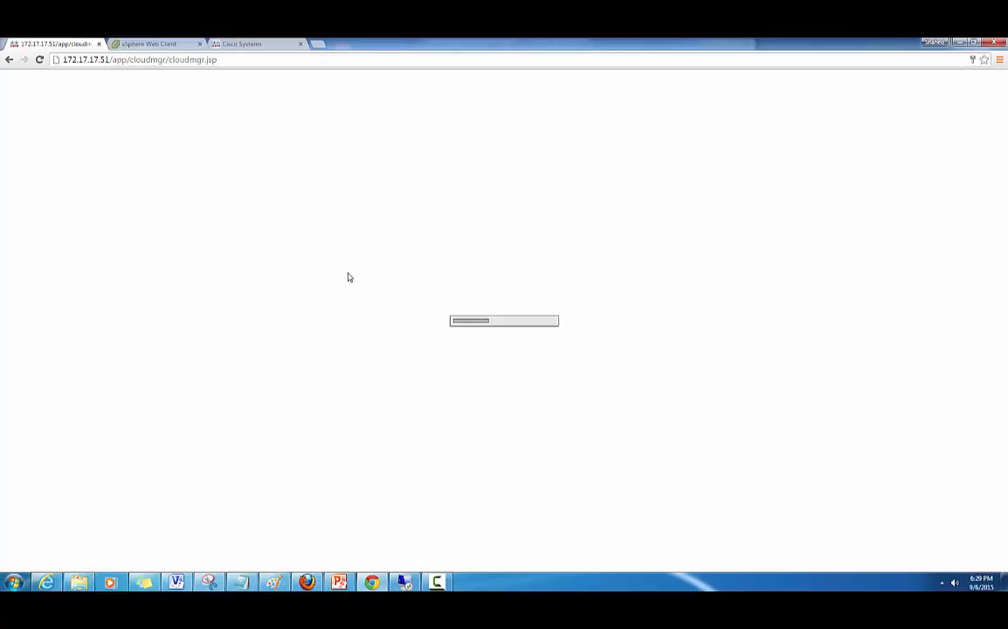
# - Show PowerPoint slide 12, the ICF diagram of Enterprise DC and Amazon Cloud components
pyautogui.click(342, 581)
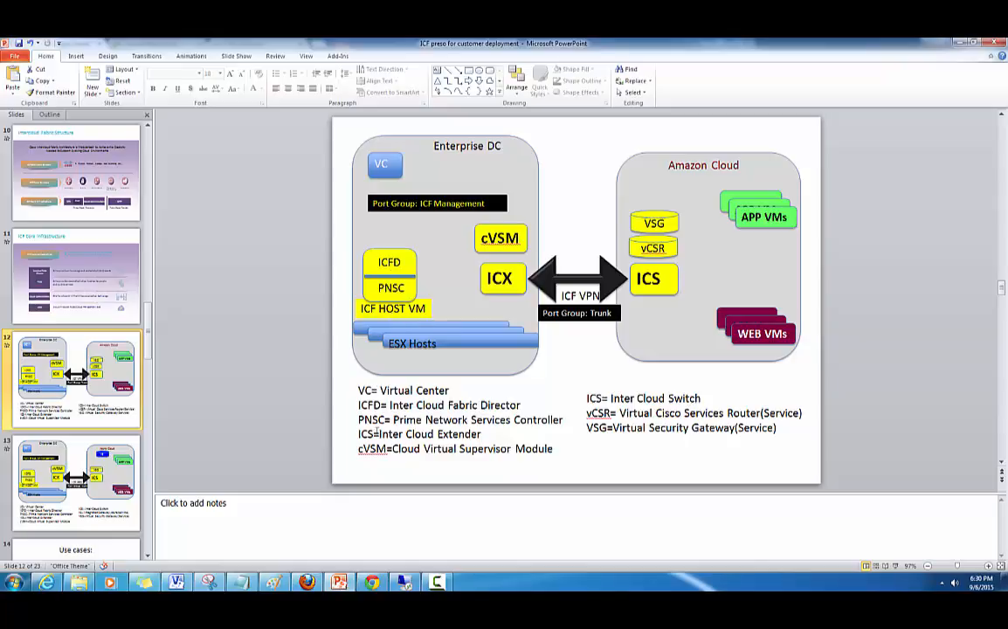
pyautogui.moveTo(372, 583)
# - Return to Chrome and wait for the Intercloud Fabric Infrastructure page to finish loading
pyautogui.click(377, 582)
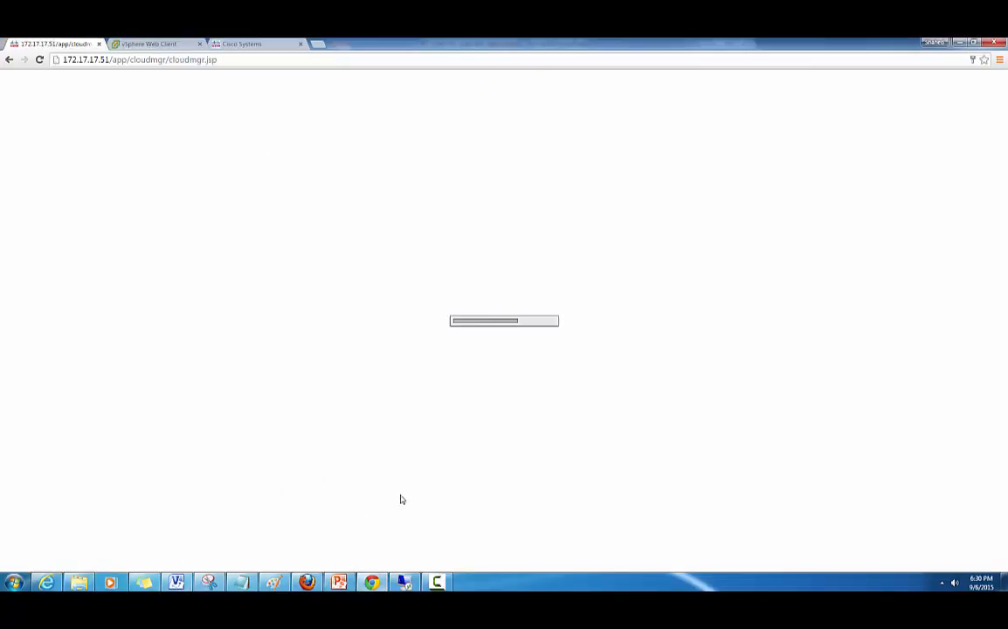
pyautogui.click(437, 582)
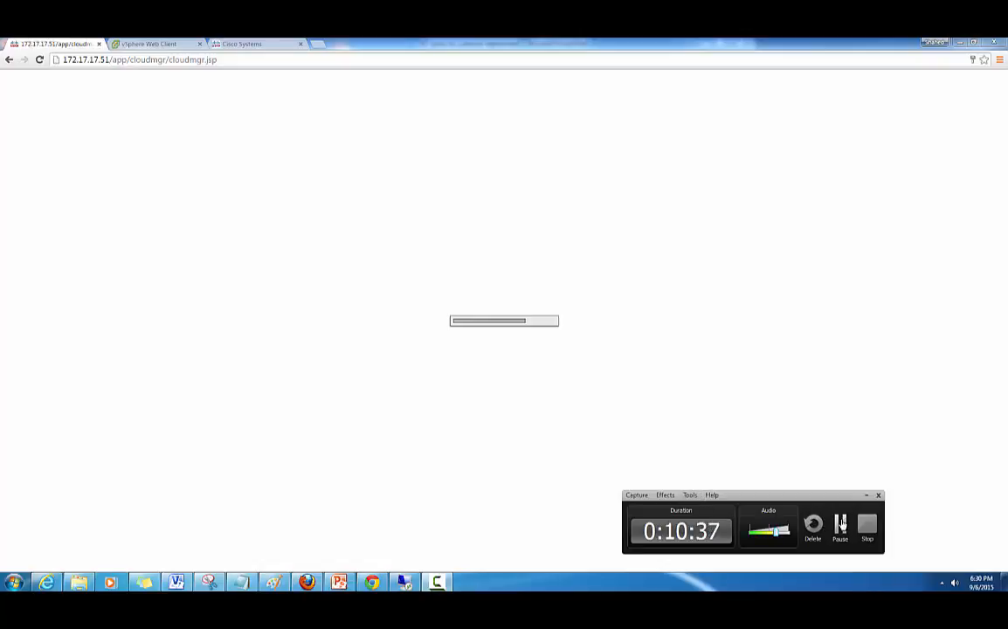
pyautogui.click(839, 526)
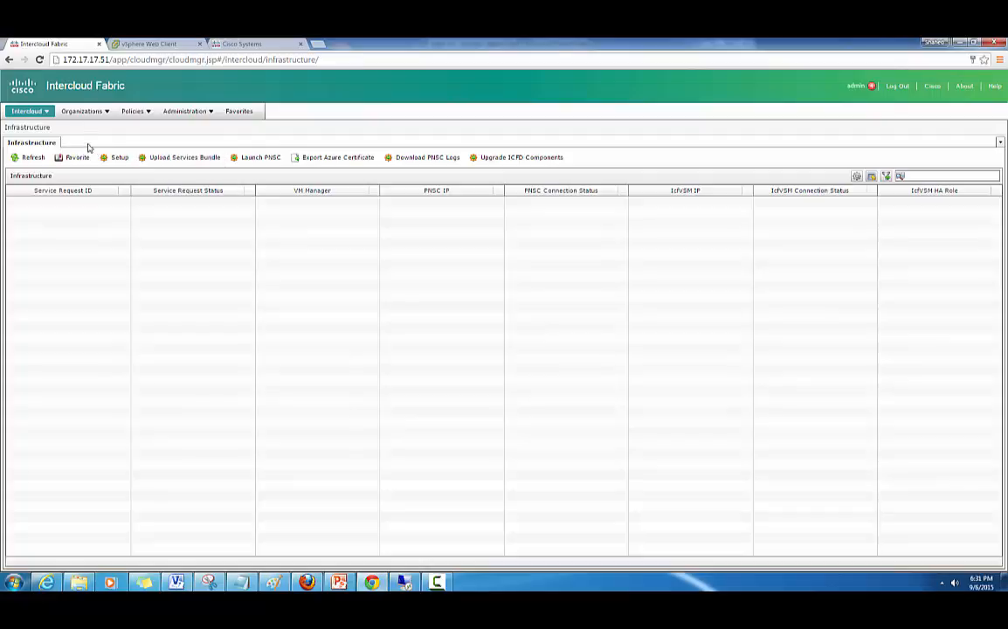
pyautogui.click(48, 112)
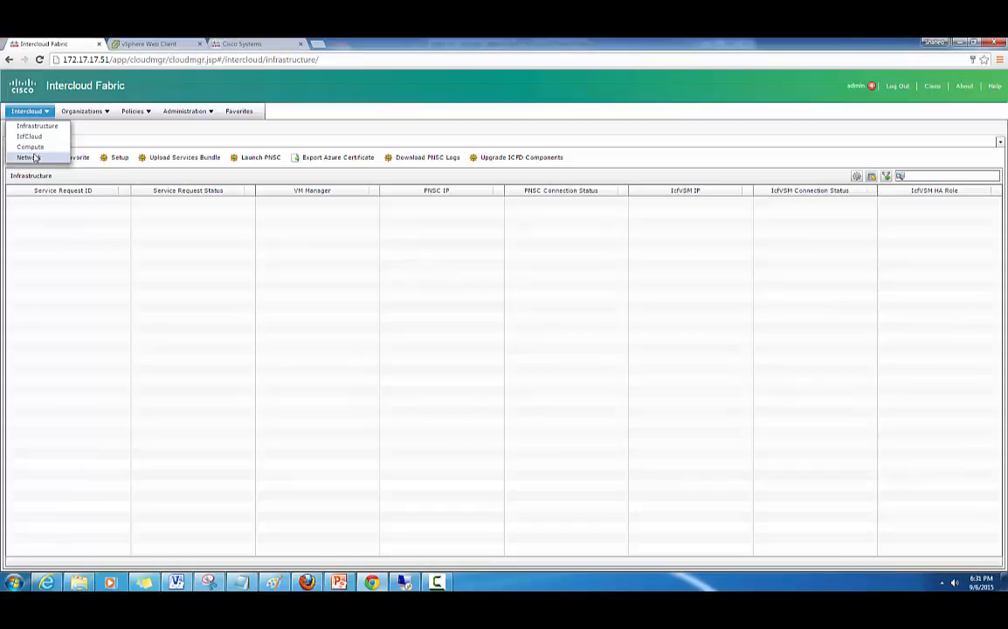
pyautogui.moveTo(84, 116)
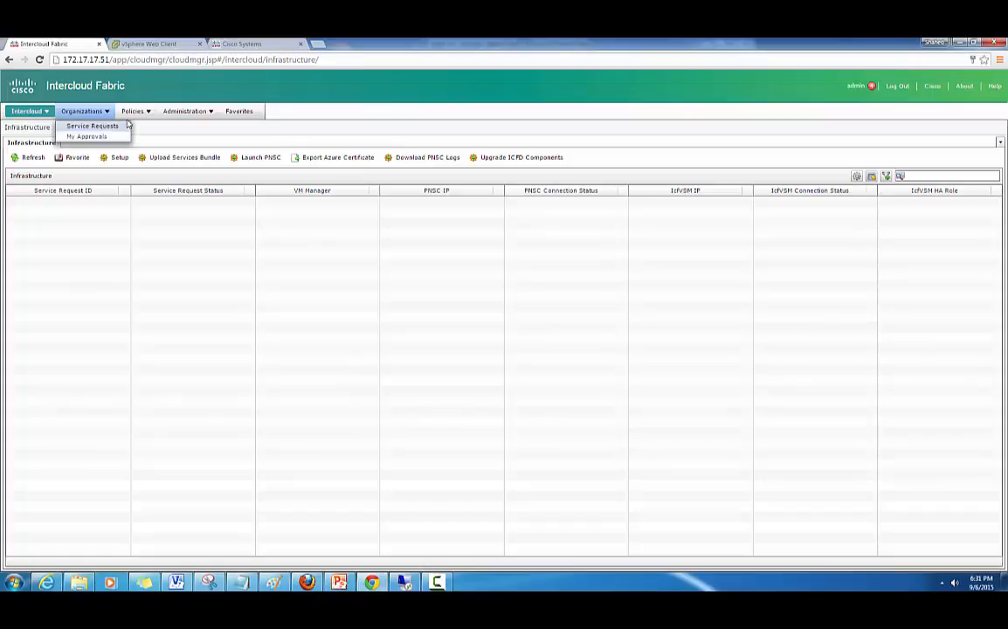
pyautogui.moveTo(133, 111)
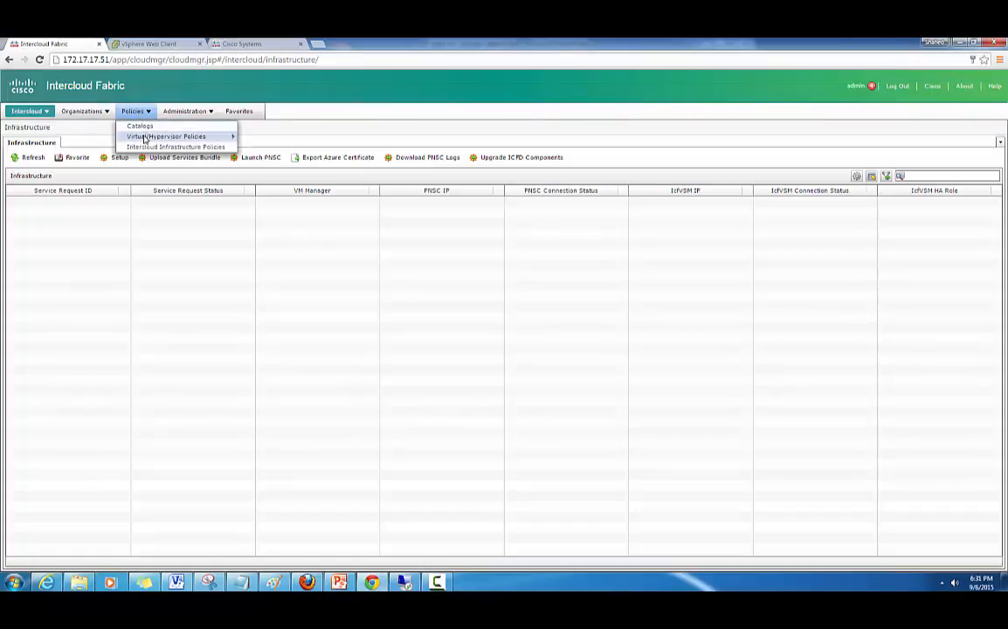
pyautogui.moveTo(143, 138)
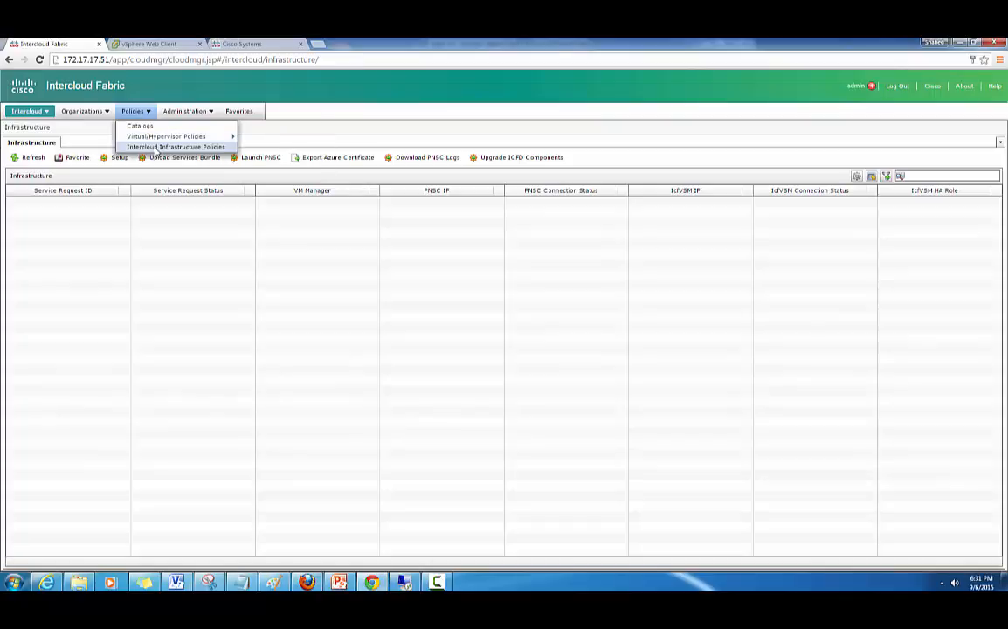
pyautogui.moveTo(193, 111)
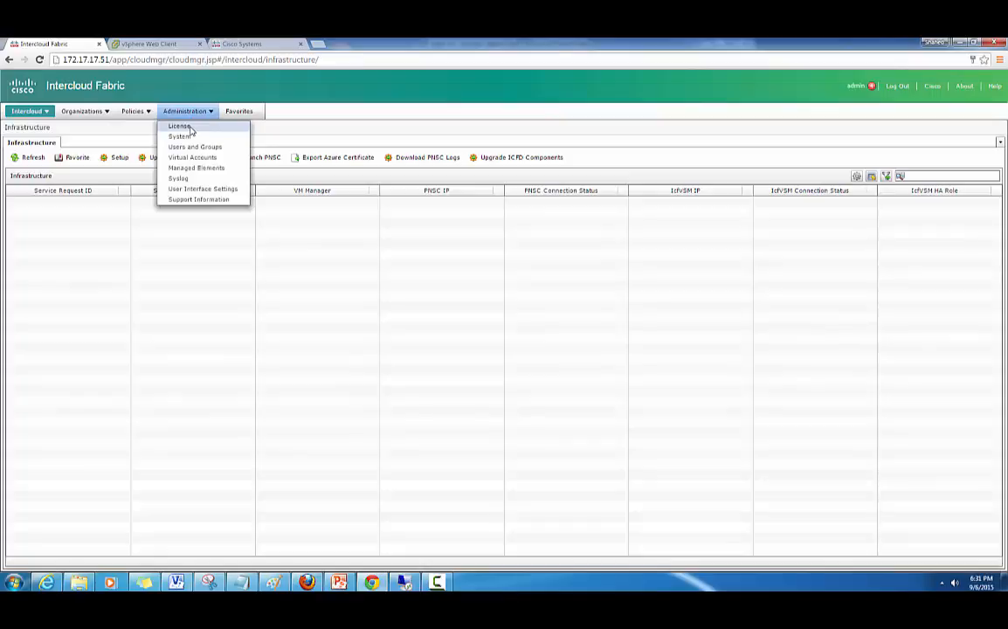
# - Review the Contract ID: 1000 license keys and the Intercloud license utilization
pyautogui.click(190, 128)
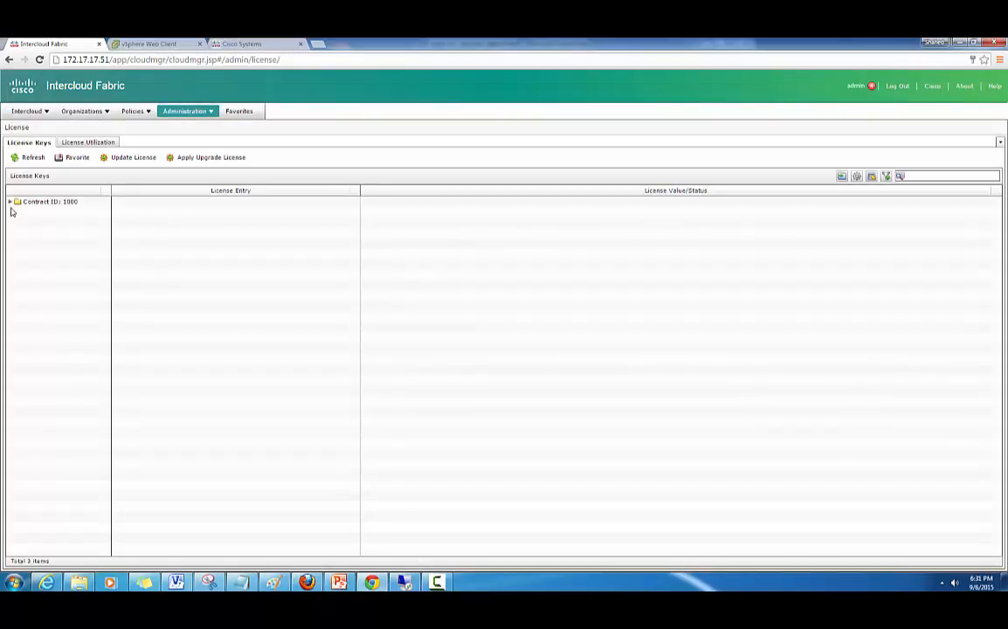
pyautogui.click(10, 202)
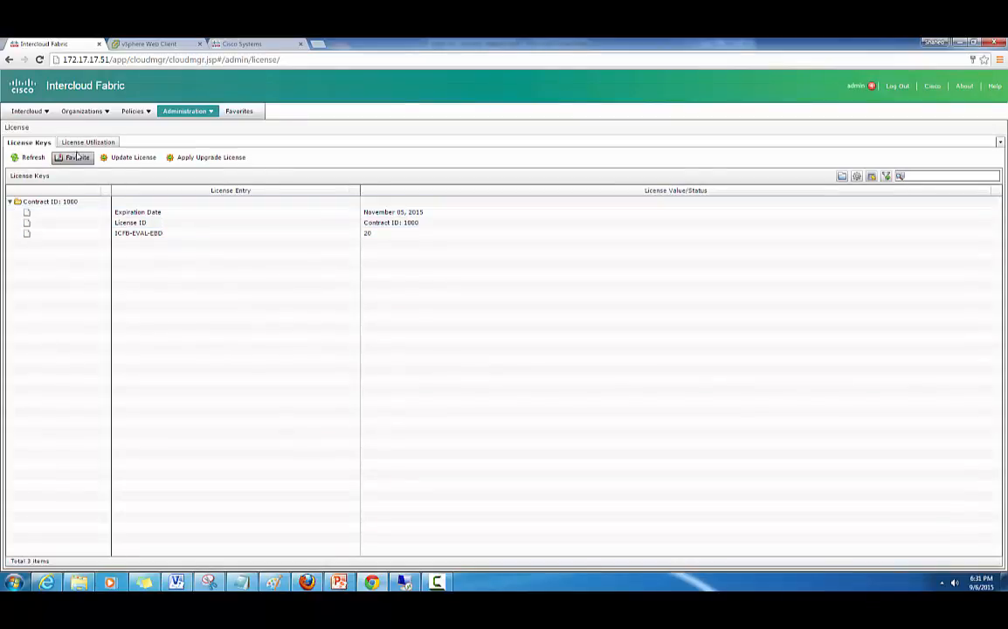
pyautogui.click(83, 142)
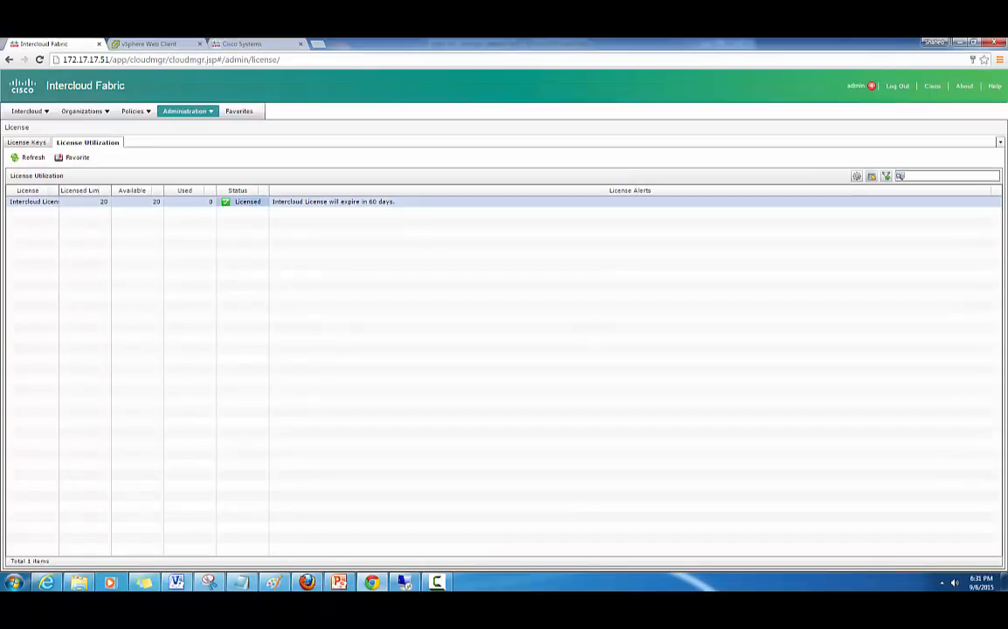
pyautogui.click(131, 201)
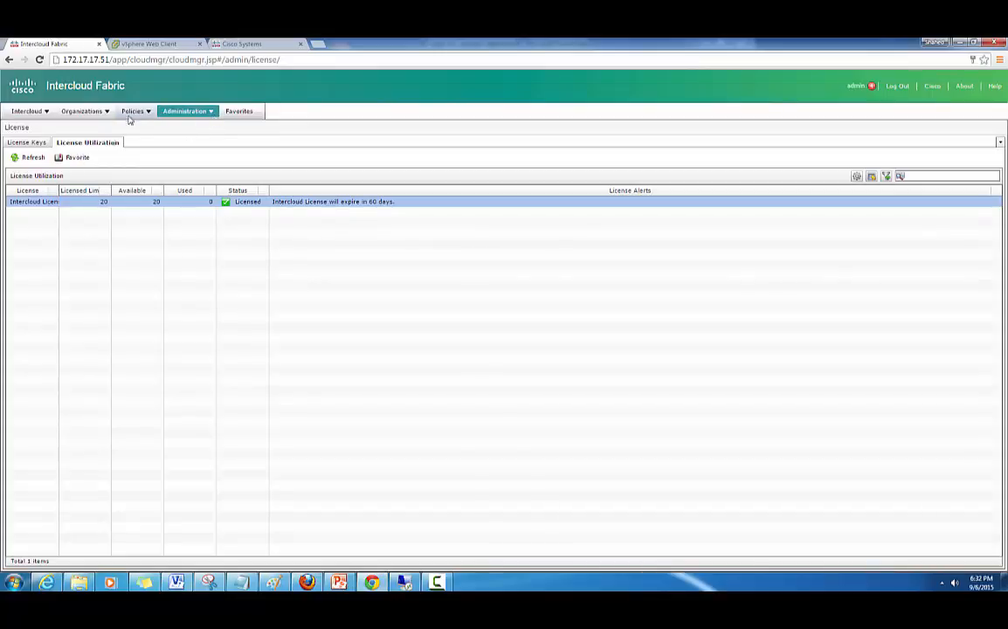
pyautogui.click(27, 140)
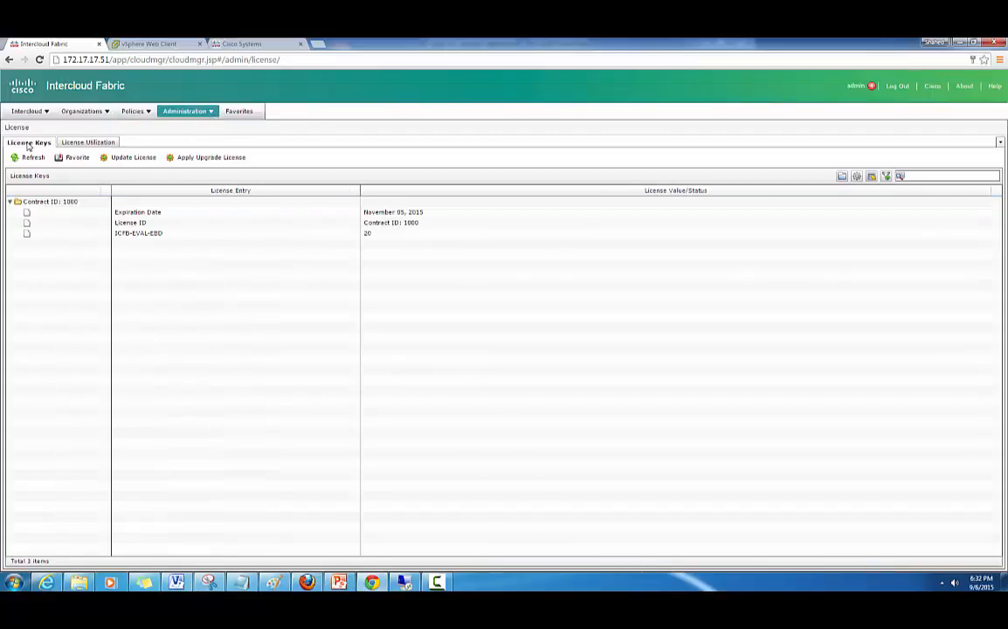
# - Open the Update License dialog and close it without uploading a license
pyautogui.click(133, 157)
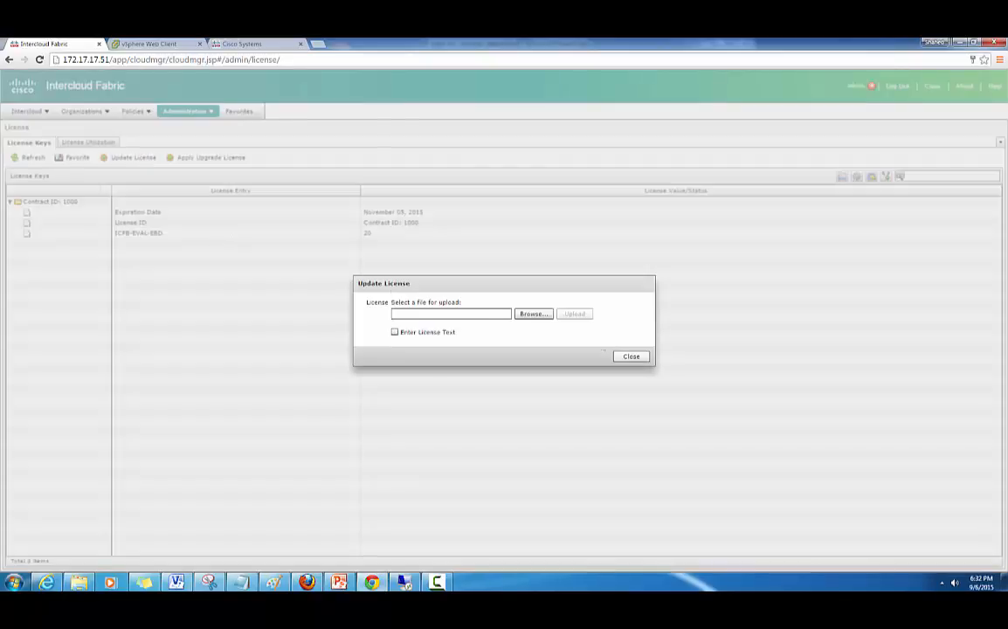
pyautogui.click(628, 358)
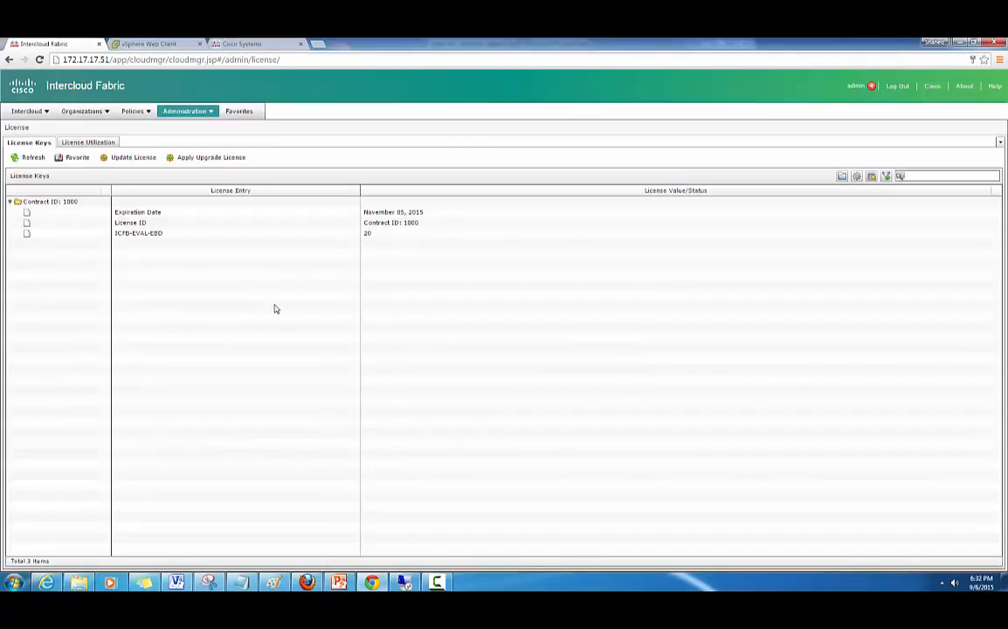
pyautogui.click(213, 113)
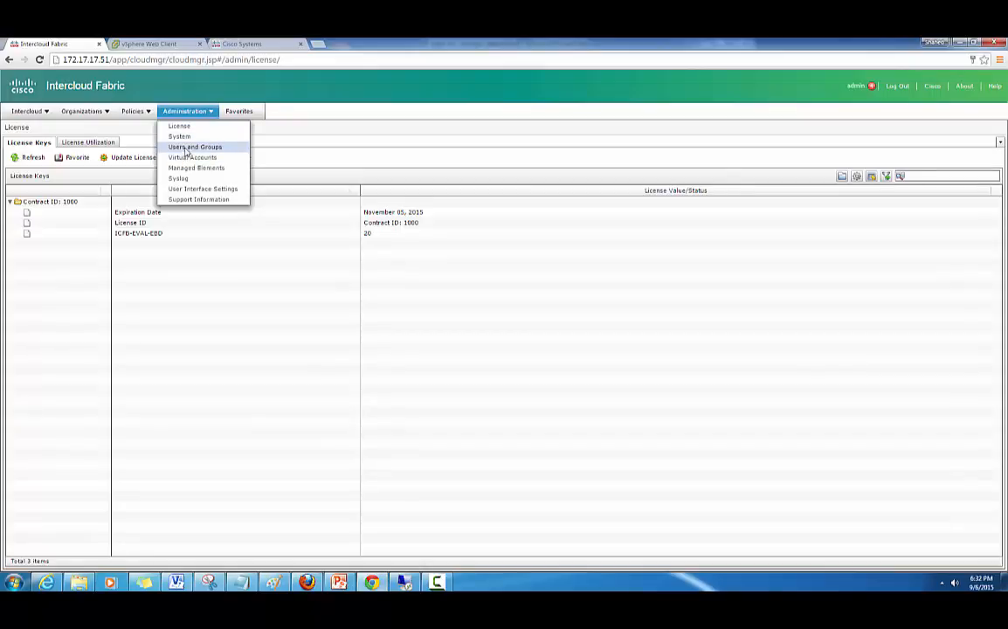
# - View the System Tasks with all folders expanded, sorted by Enabled
pyautogui.click(187, 140)
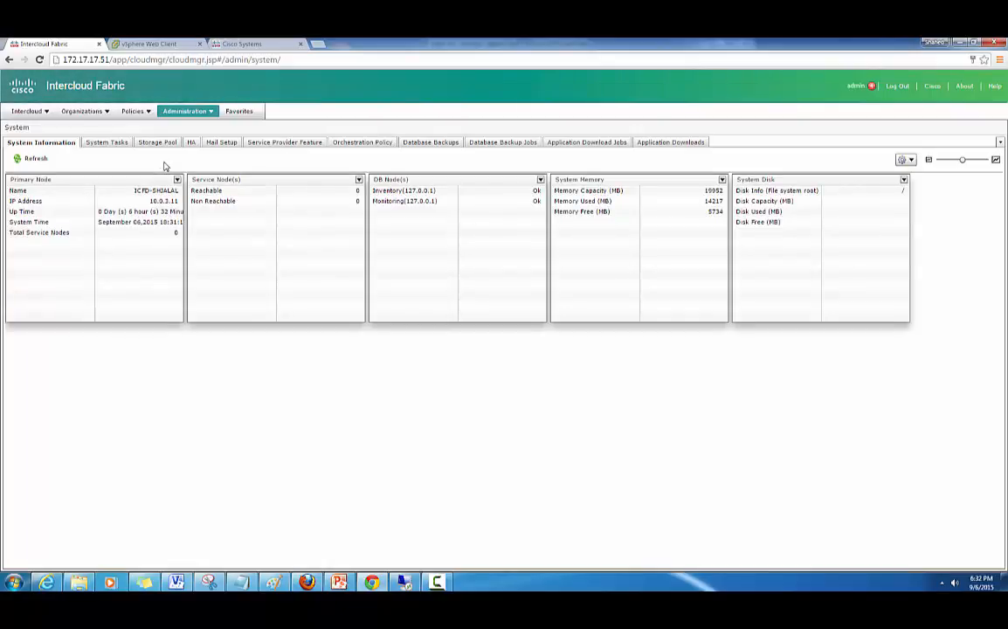
pyautogui.click(109, 143)
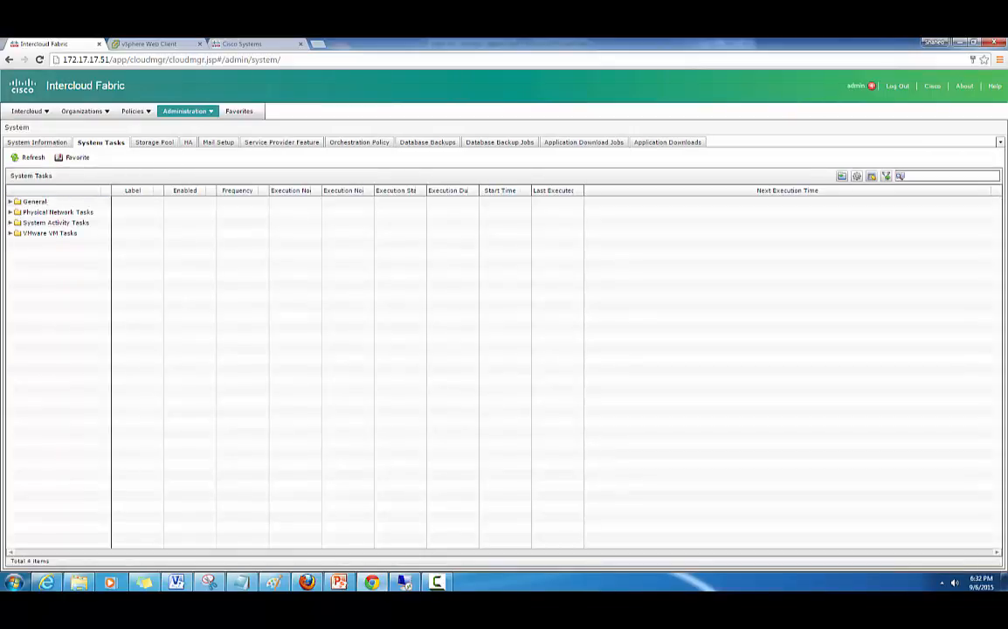
pyautogui.click(841, 177)
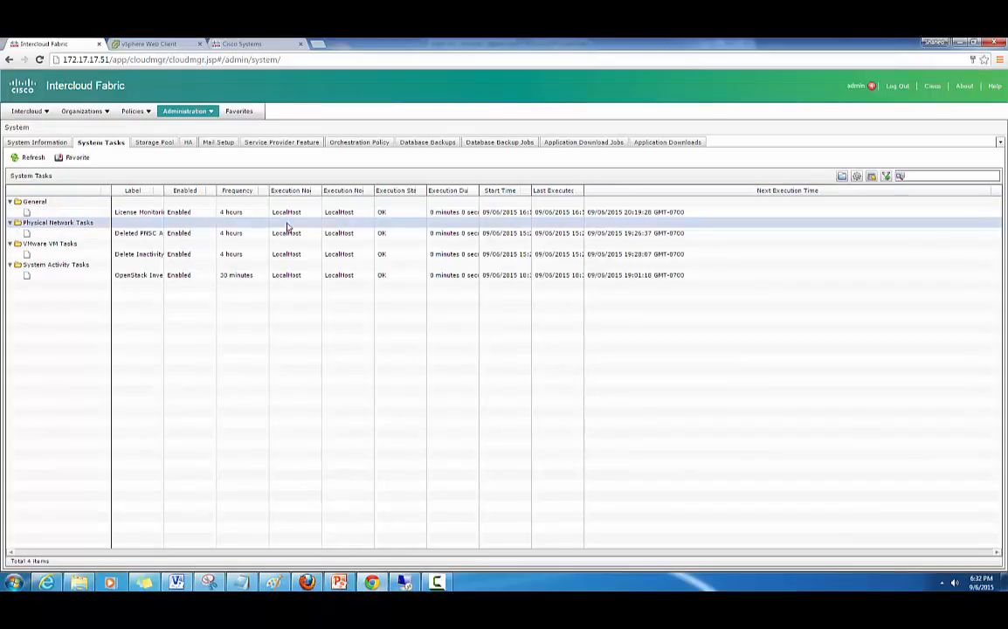
pyautogui.click(179, 192)
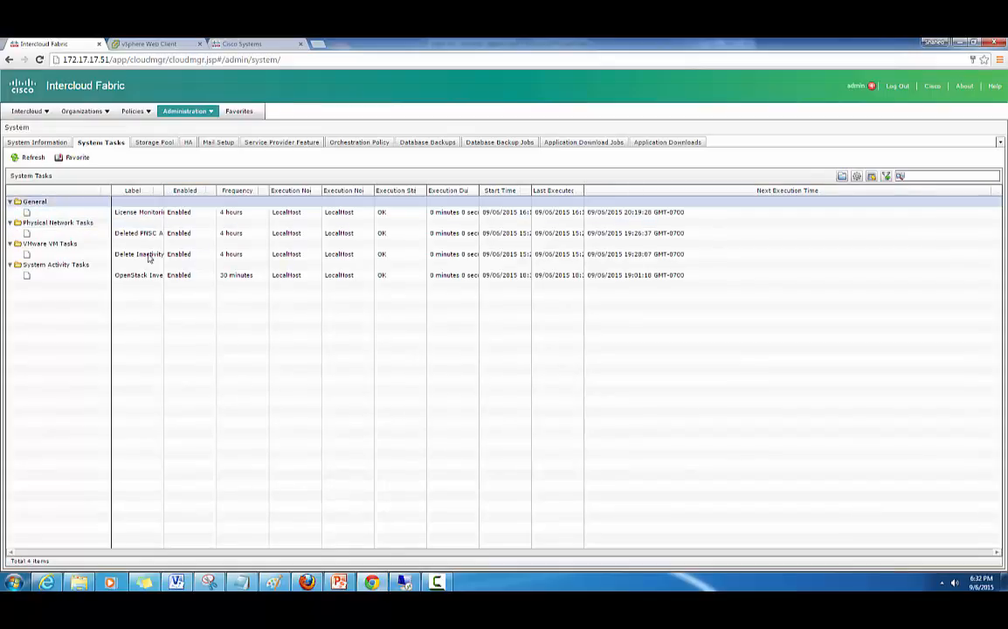
# - Review Mail Setup and Database Backups, then show the PowerPoint architecture slide
pyautogui.click(219, 143)
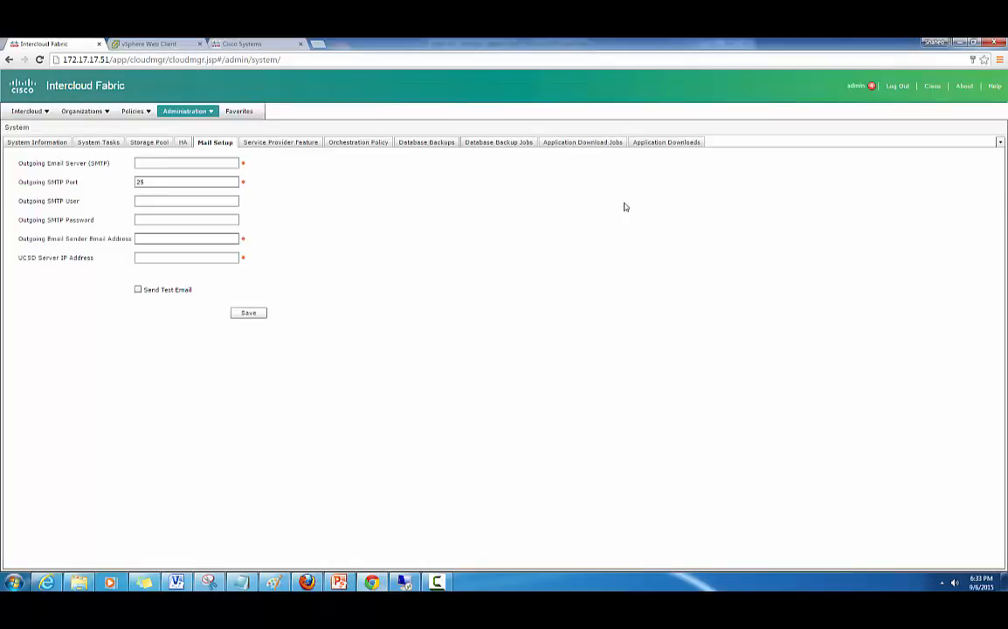
pyautogui.click(428, 144)
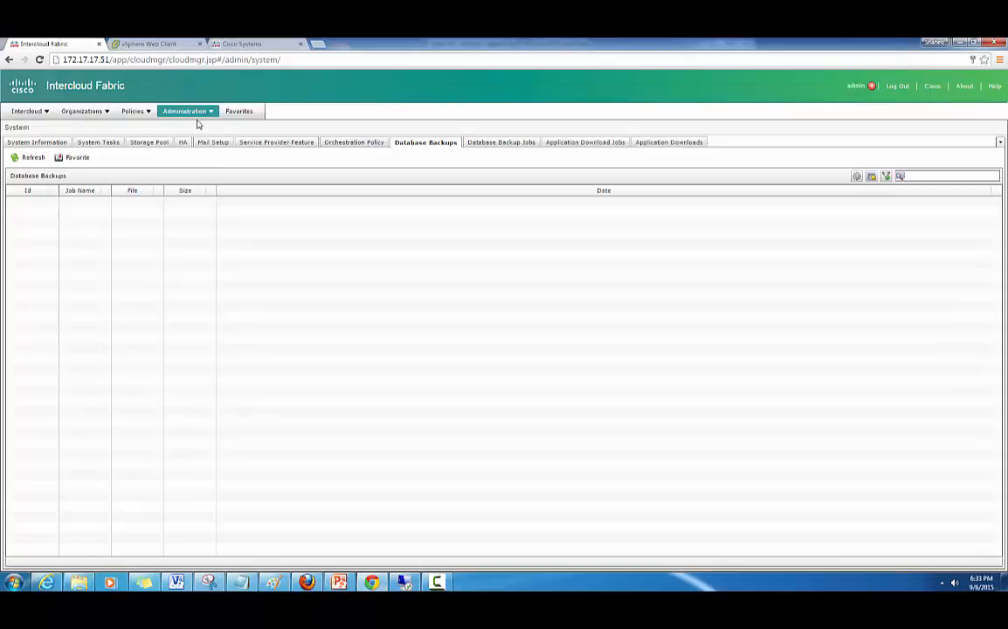
pyautogui.click(42, 113)
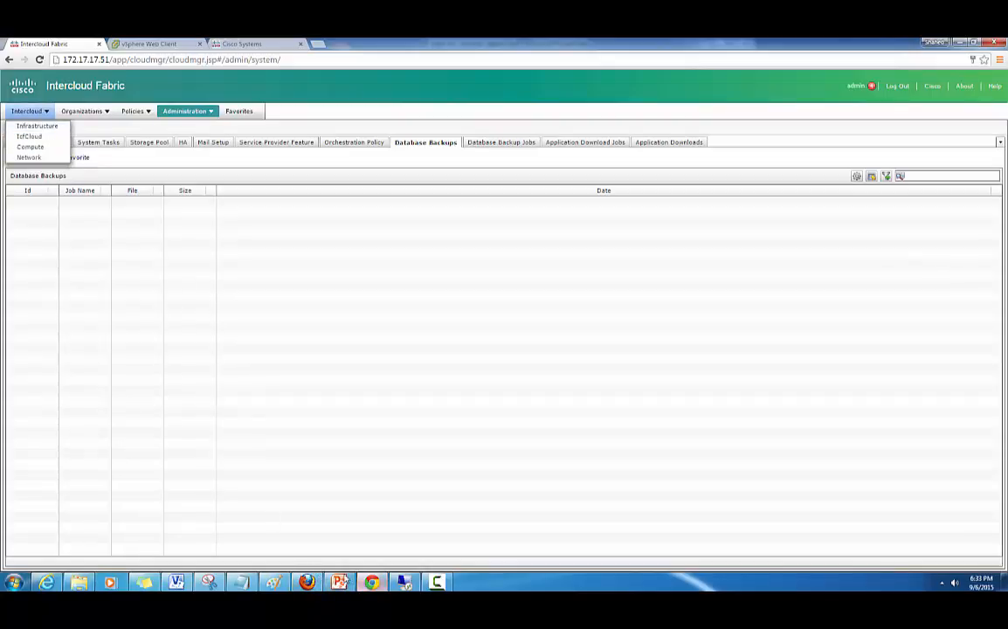
pyautogui.click(340, 581)
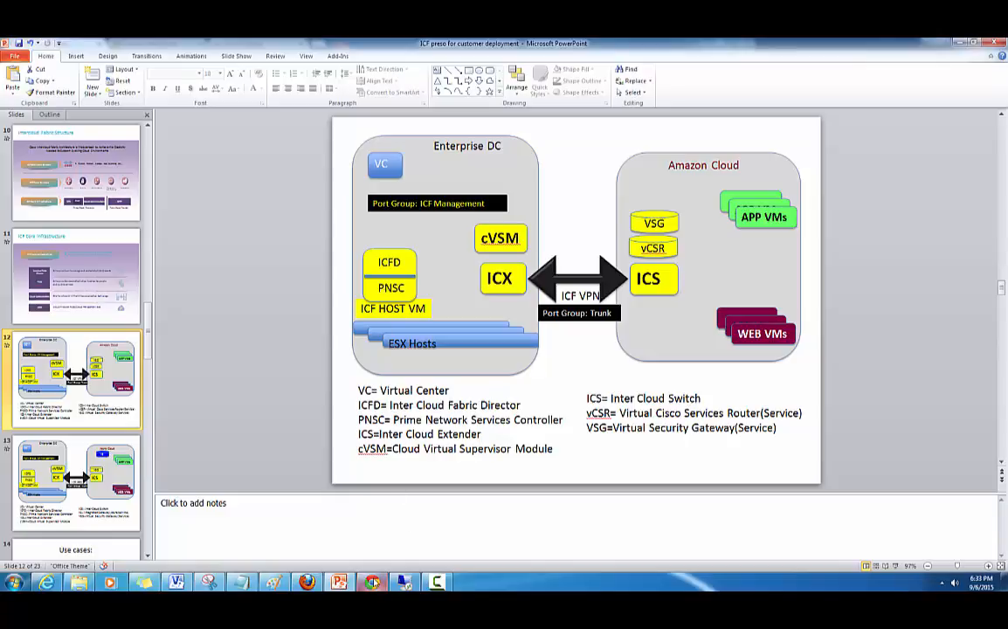
# - Return to the console, open Intercloud > Infrastructure, and use Export Azure Certificate
pyautogui.moveTo(373, 581)
pyautogui.click(378, 543)
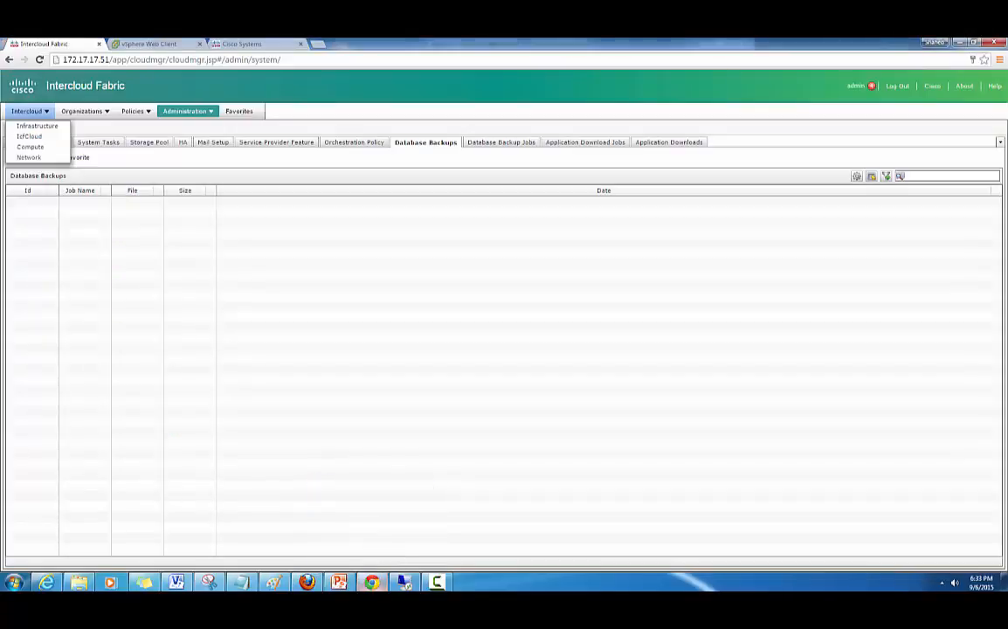
pyautogui.click(38, 126)
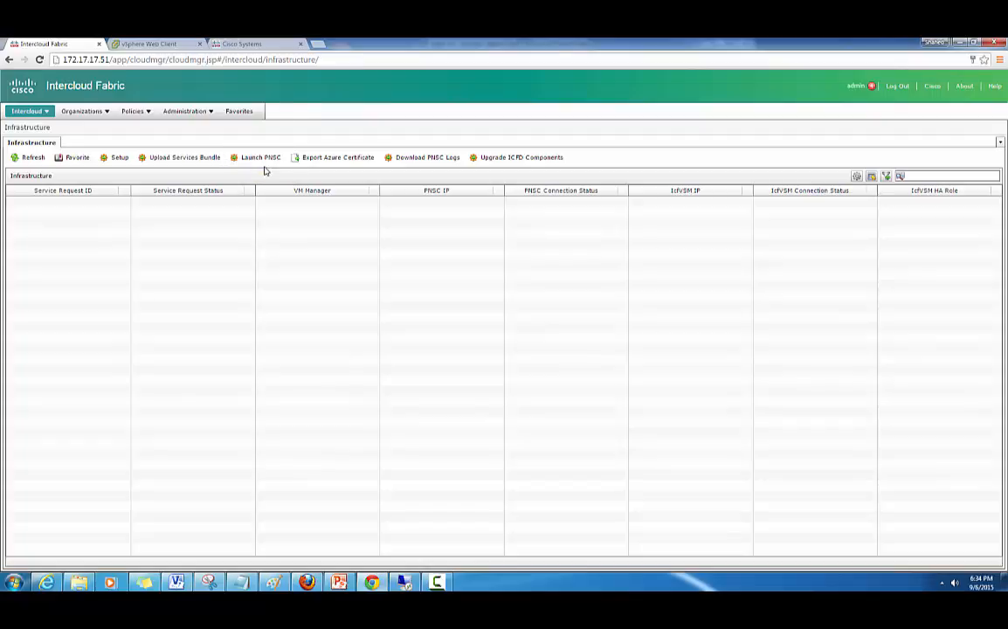
pyautogui.click(327, 159)
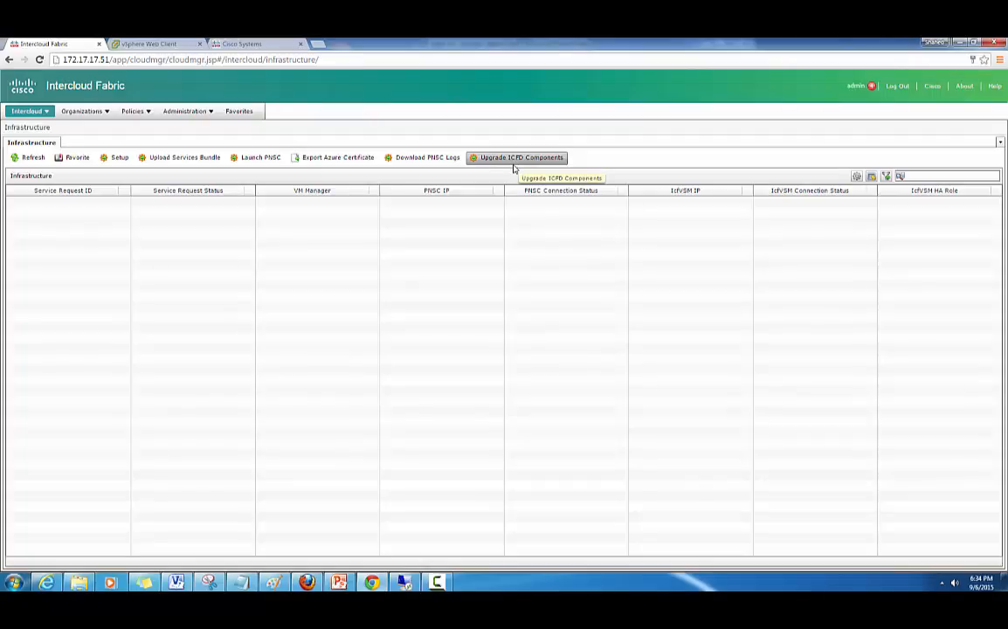
# - In Infrastructure Setup, add VMware VM Manager DMZVC at 172.17.17.4 with its login credentials
pyautogui.click(111, 159)
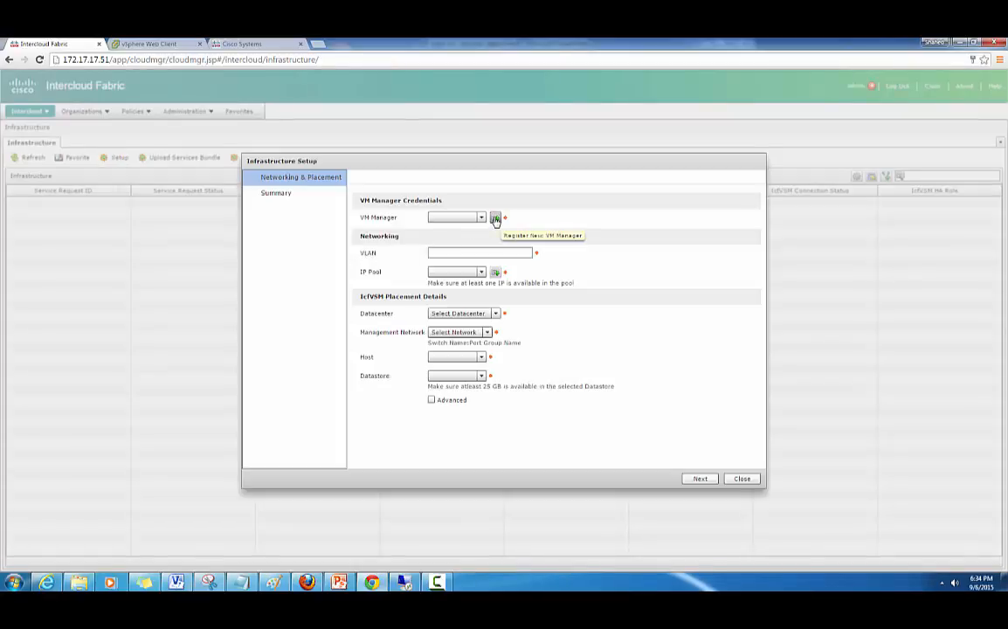
pyautogui.click(495, 219)
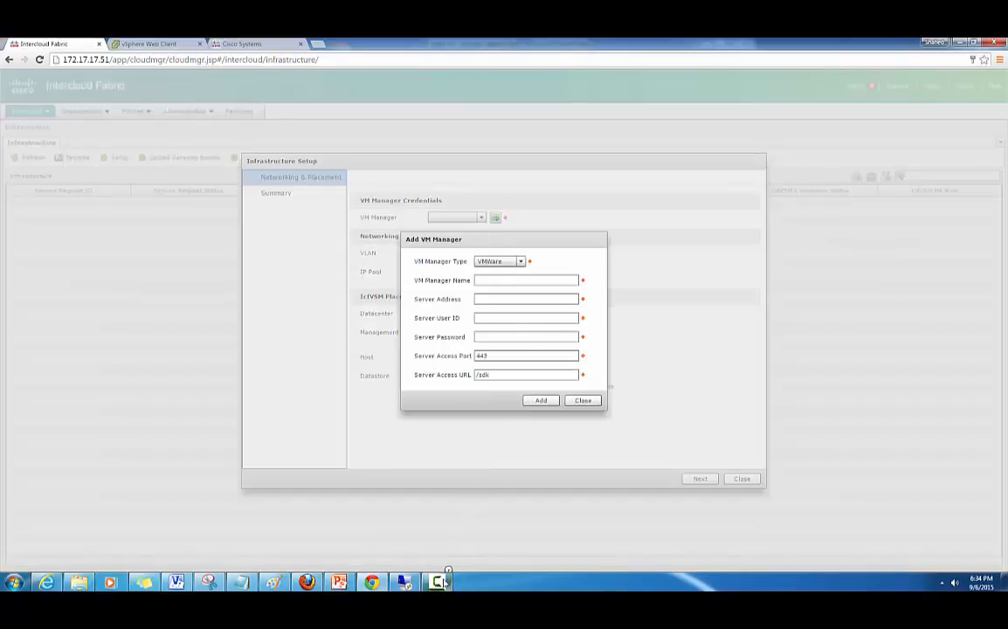
pyautogui.click(440, 581)
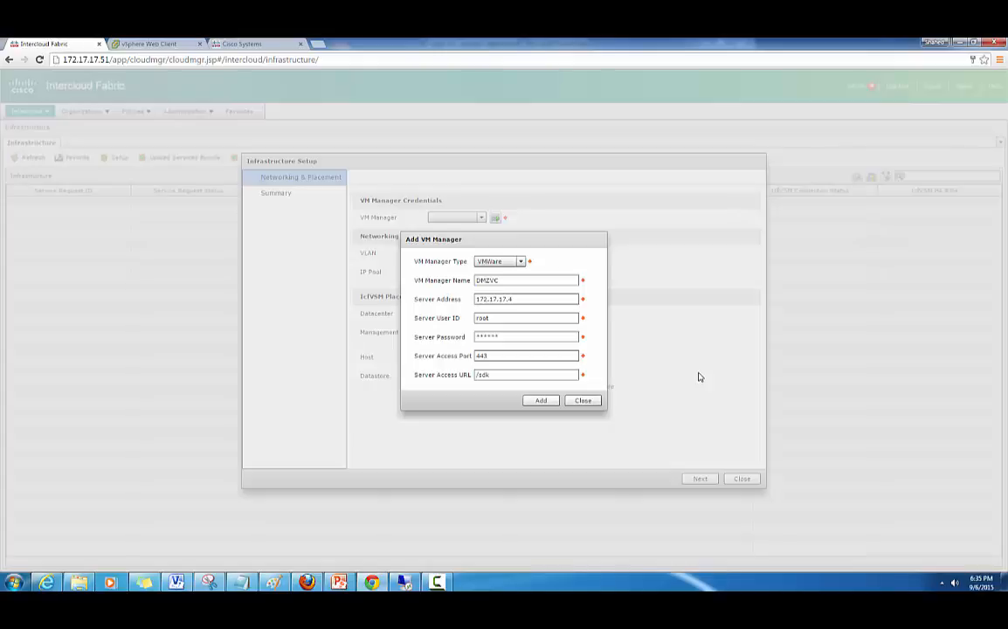
pyautogui.click(543, 401)
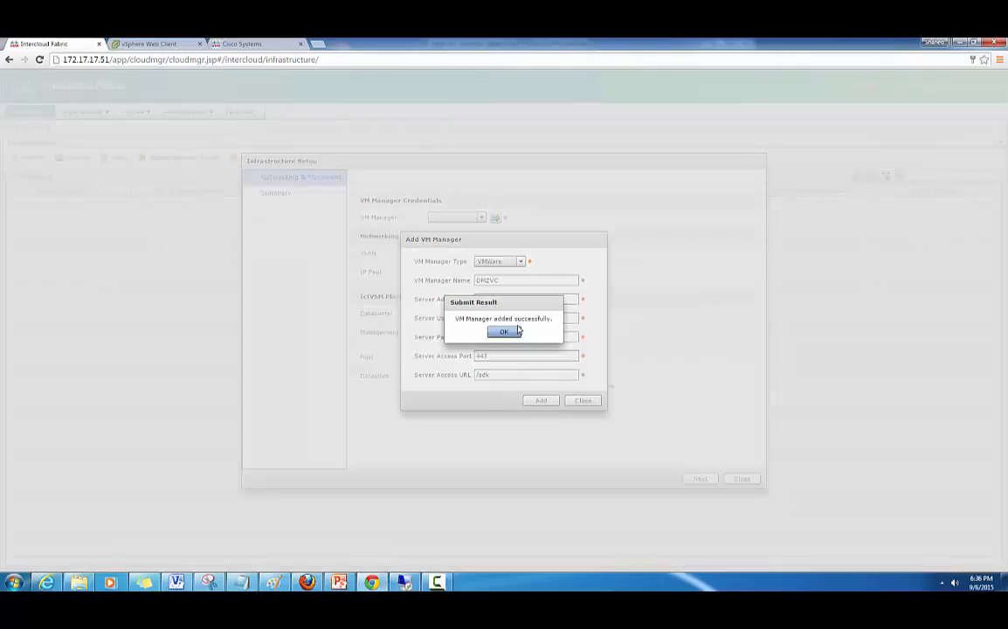
pyautogui.click(505, 332)
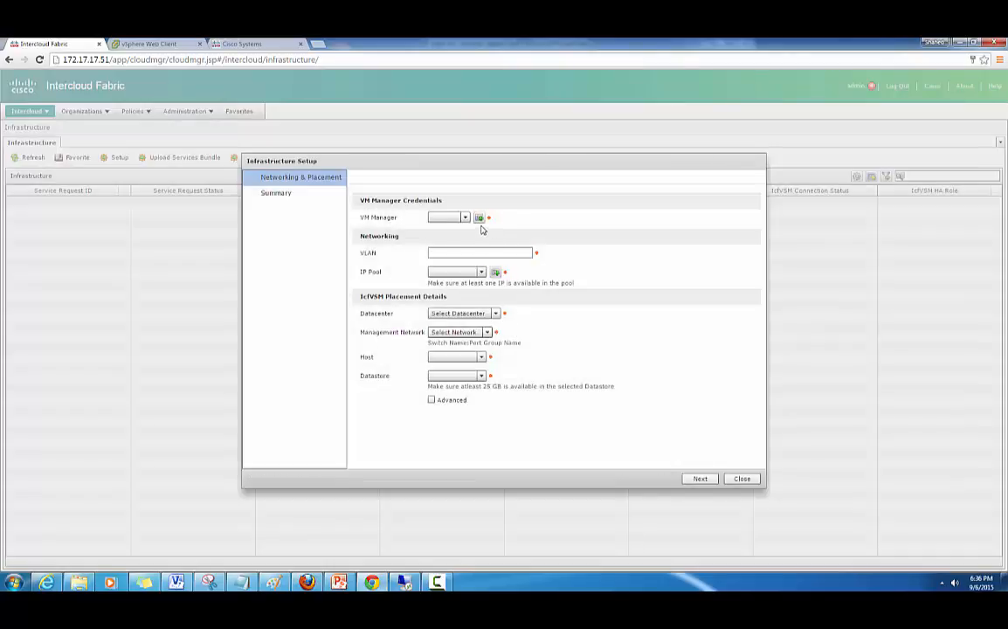
# - Select DMZVC as the VM manager and enter VLAN 17
pyautogui.click(465, 218)
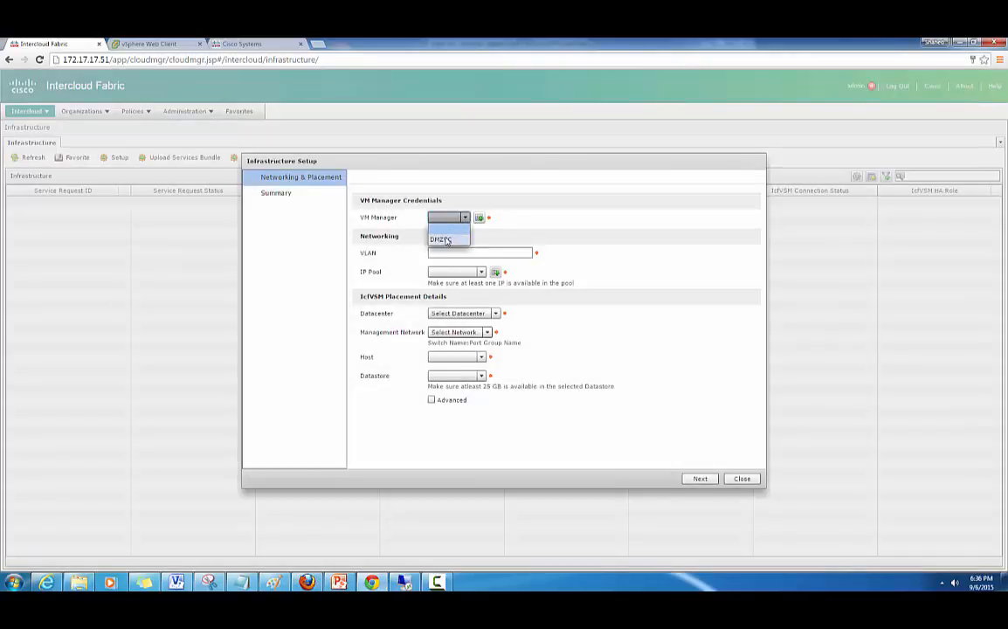
pyautogui.click(445, 237)
pyautogui.click(449, 253)
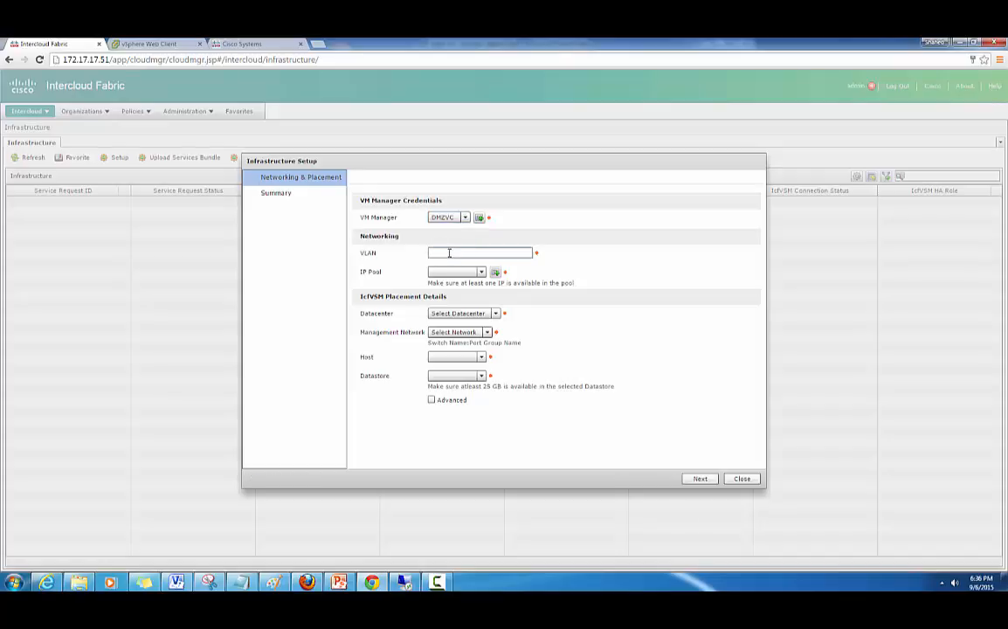
pyautogui.write('17')
# - Start a new static IP pool policy named 'ICF-SHJALAI management IP Pool'
pyautogui.click(495, 274)
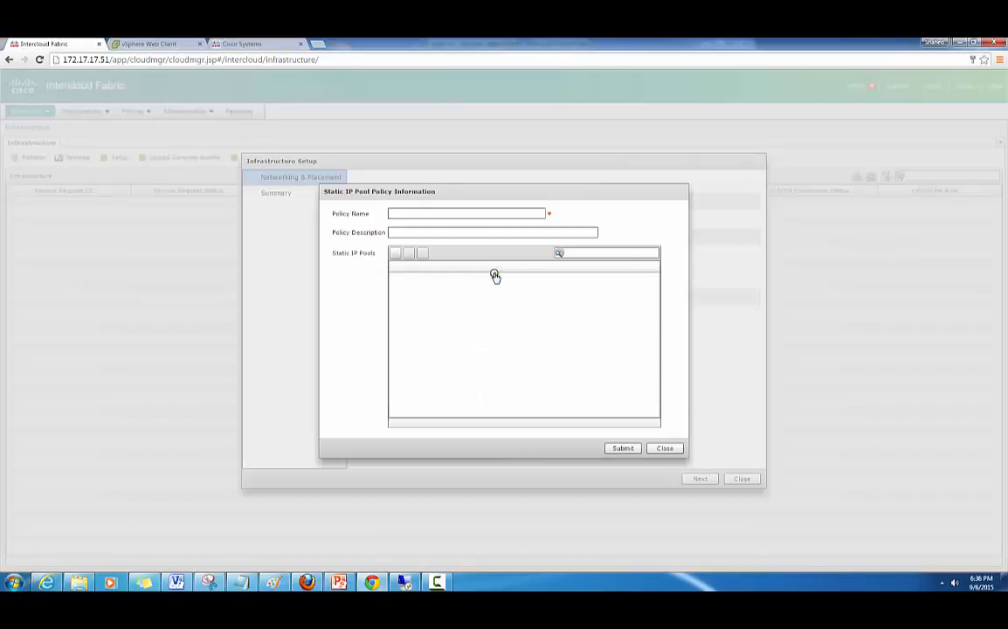
pyautogui.click(440, 214)
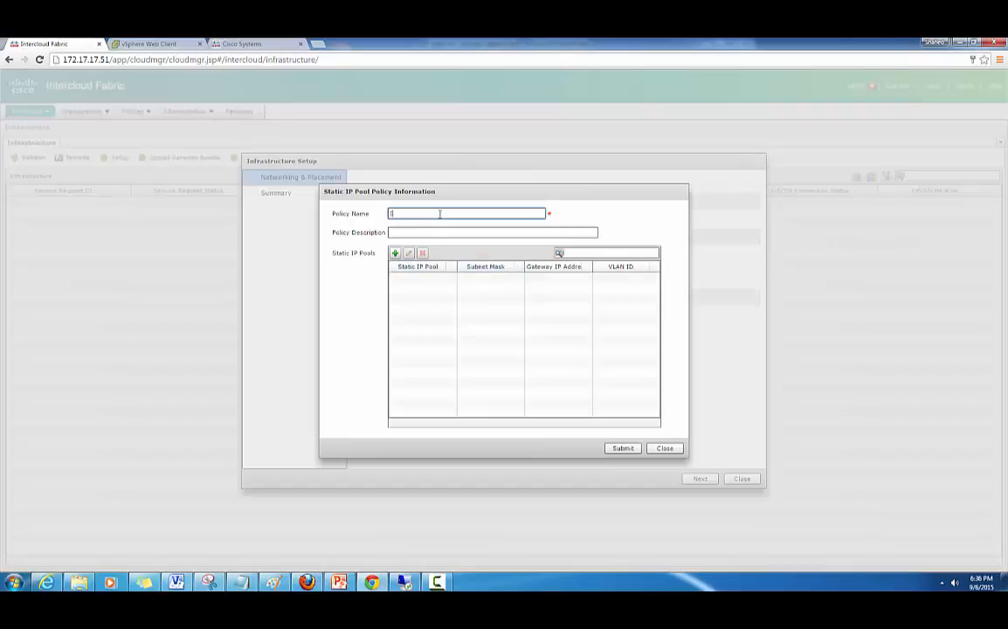
pyautogui.write('ICF-SHJA')
pyautogui.write('LAI management IP Pool')
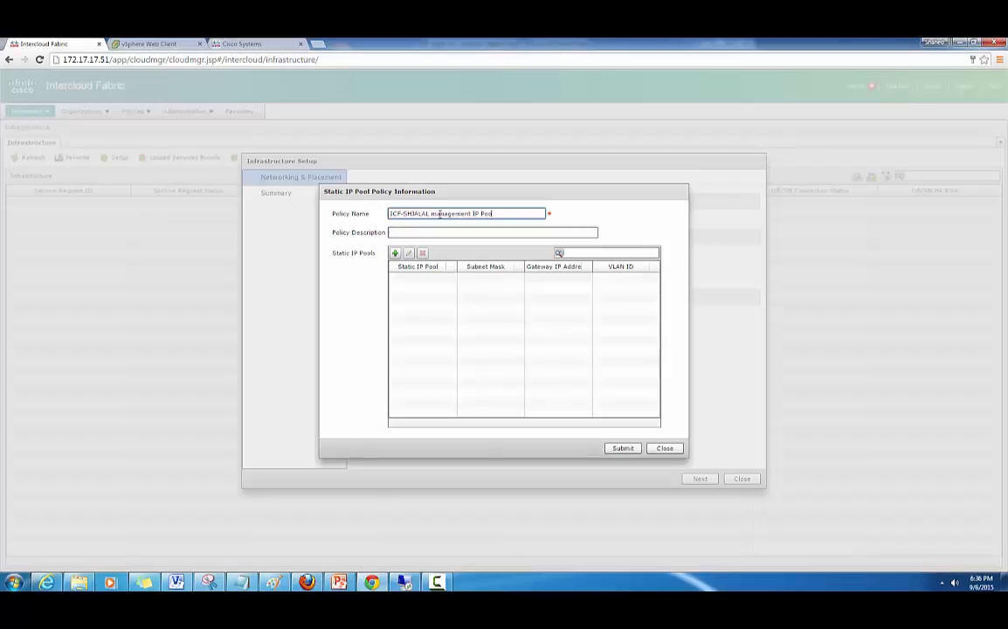
# - Add range 172.17.17.55–172.17.17.60, mask 255.255.255.0, gateway 172.17.17.1, VLAN 17, and save the policy
pyautogui.click(397, 255)
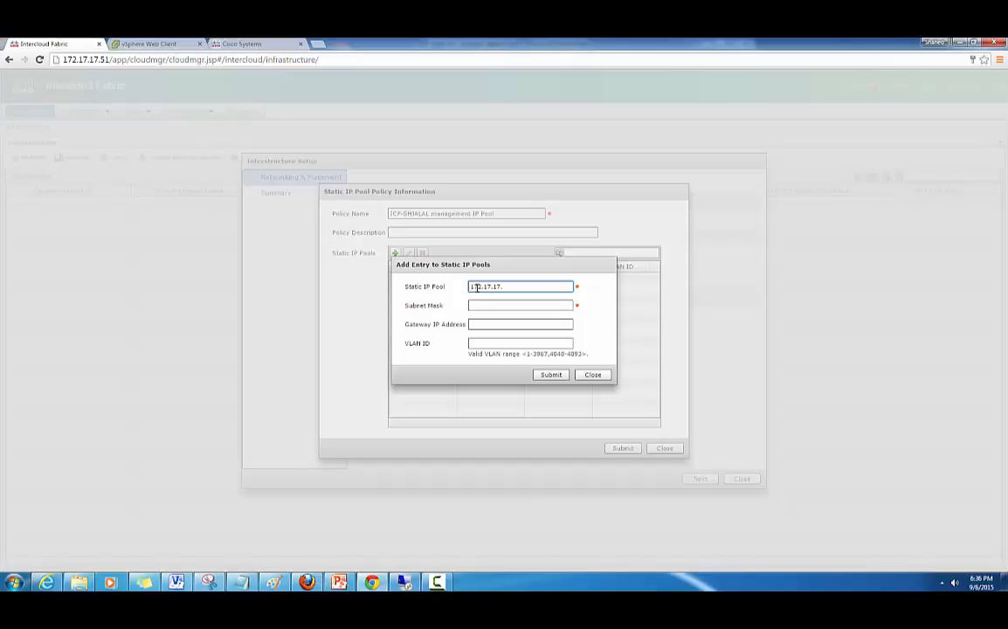
pyautogui.write('55-')
pyautogui.write('172.17.17.60')
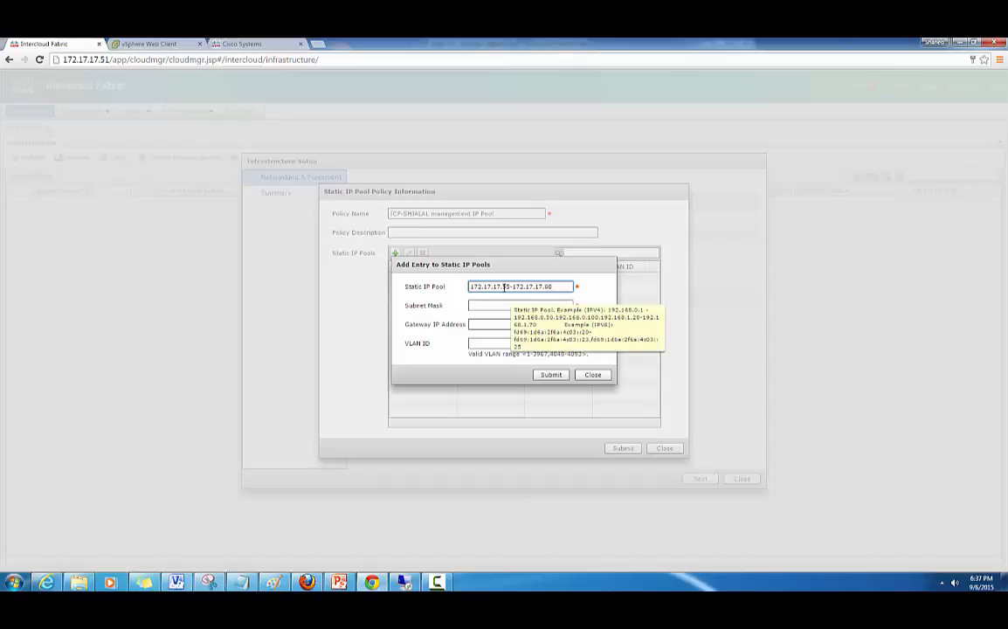
pyautogui.click(499, 306)
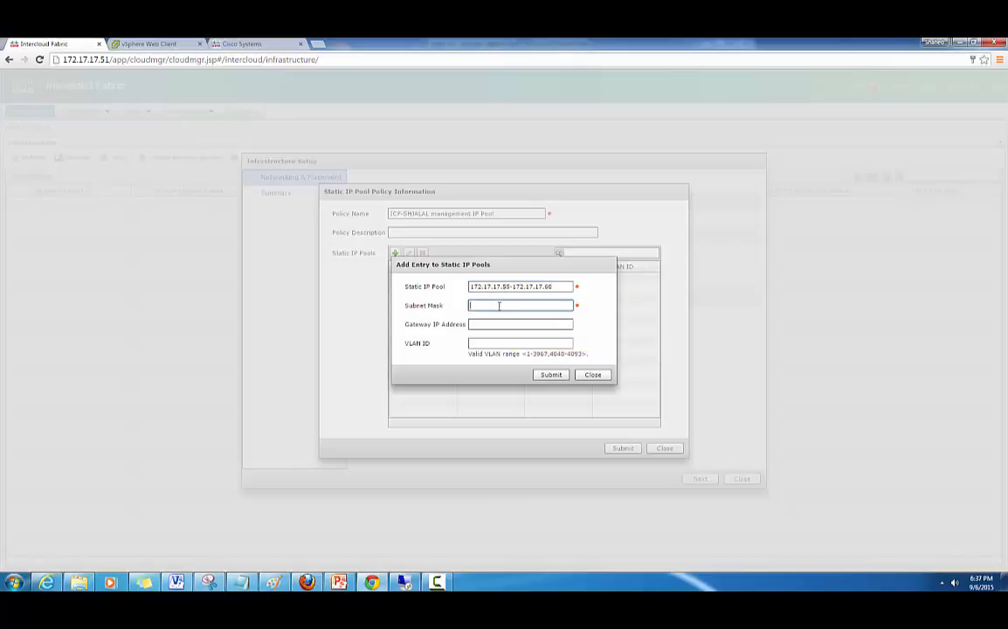
pyautogui.write('255.255.255.0')
pyautogui.click(496, 325)
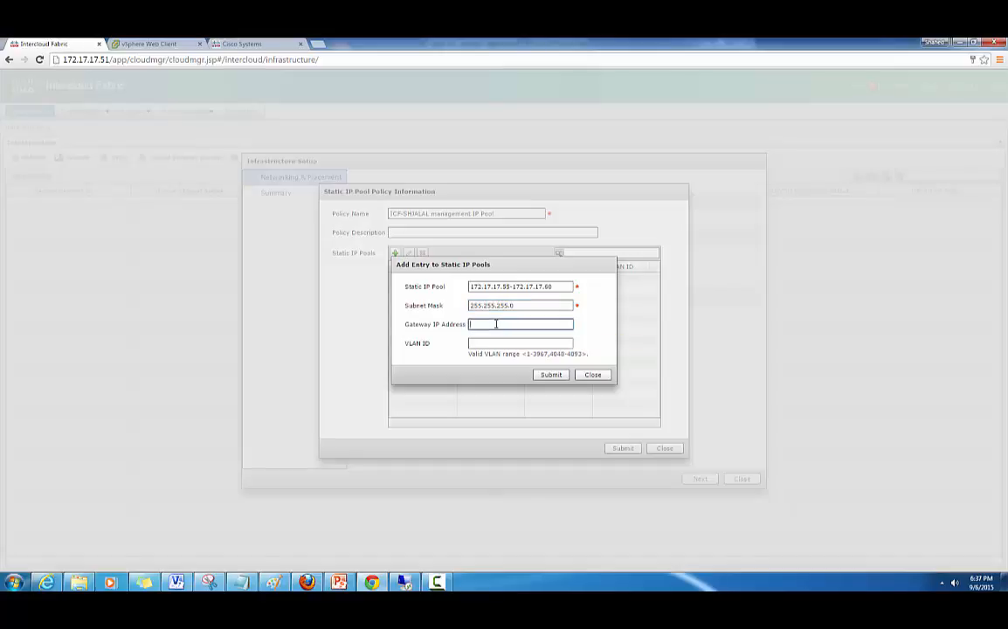
pyautogui.write('172.17')
pyautogui.click(488, 342)
pyautogui.write('17')
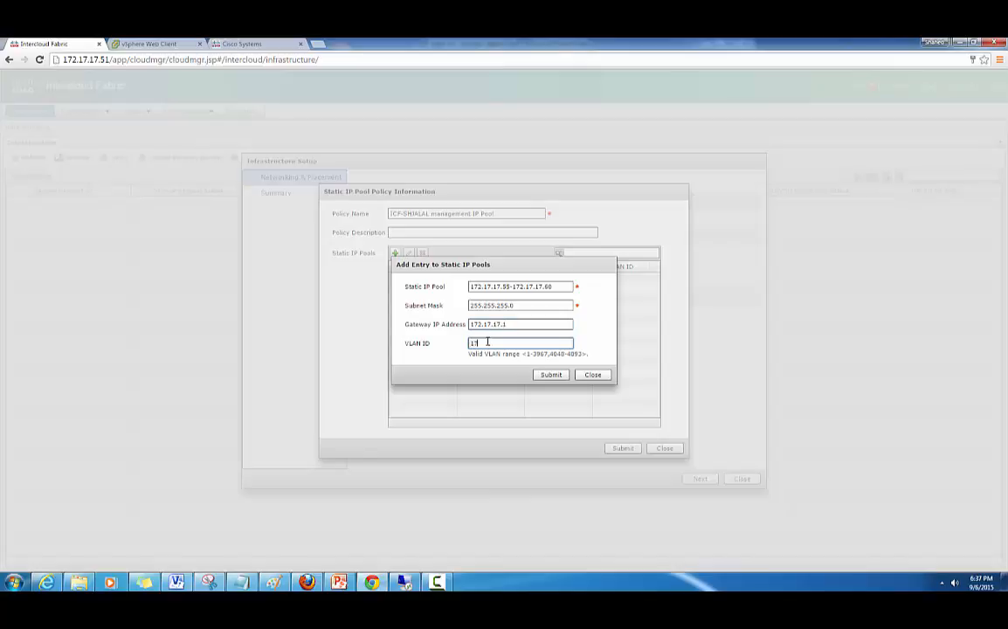
pyautogui.click(547, 375)
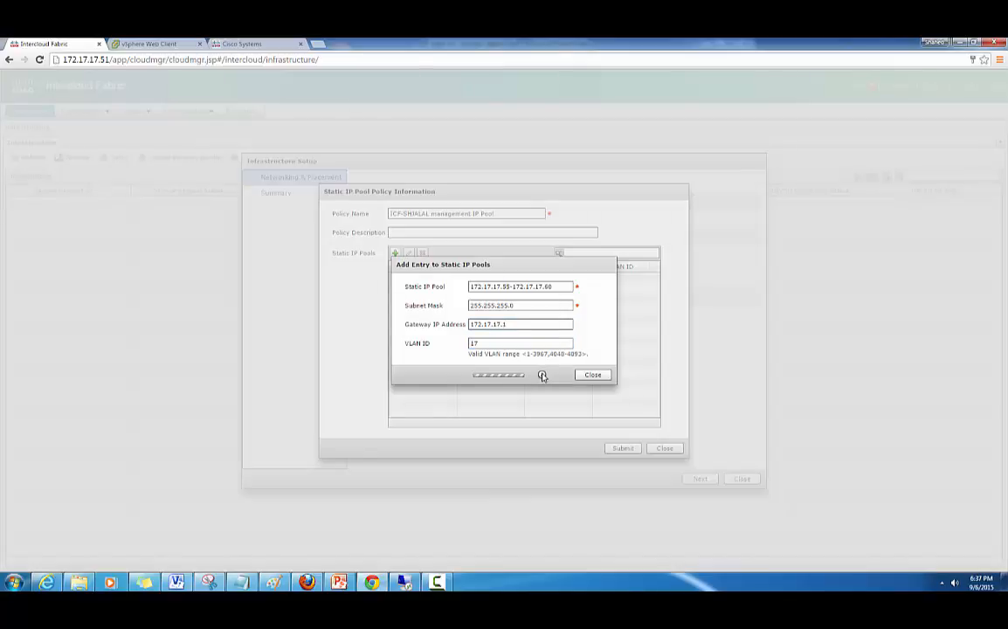
pyautogui.click(504, 332)
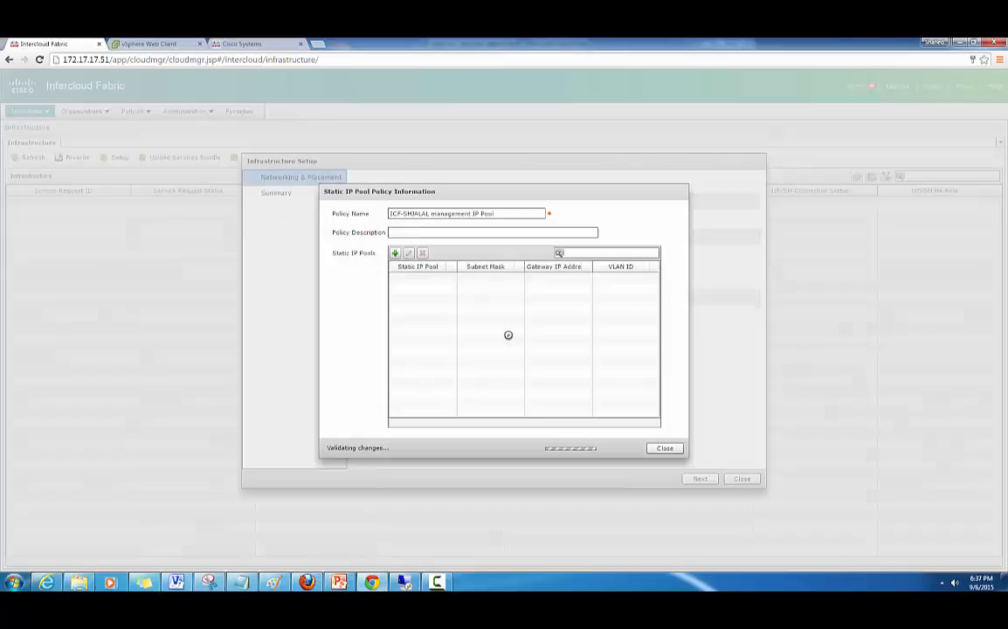
pyautogui.click(622, 449)
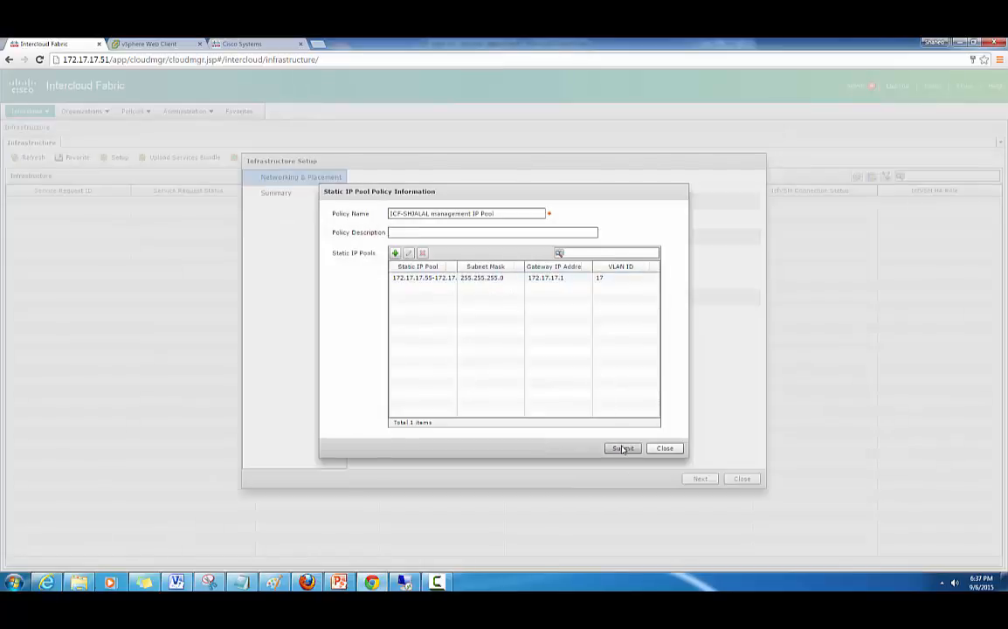
# - Assign the ICF-SHJALAL management IP pool and the DMZ ICF datacenter
pyautogui.click(504, 331)
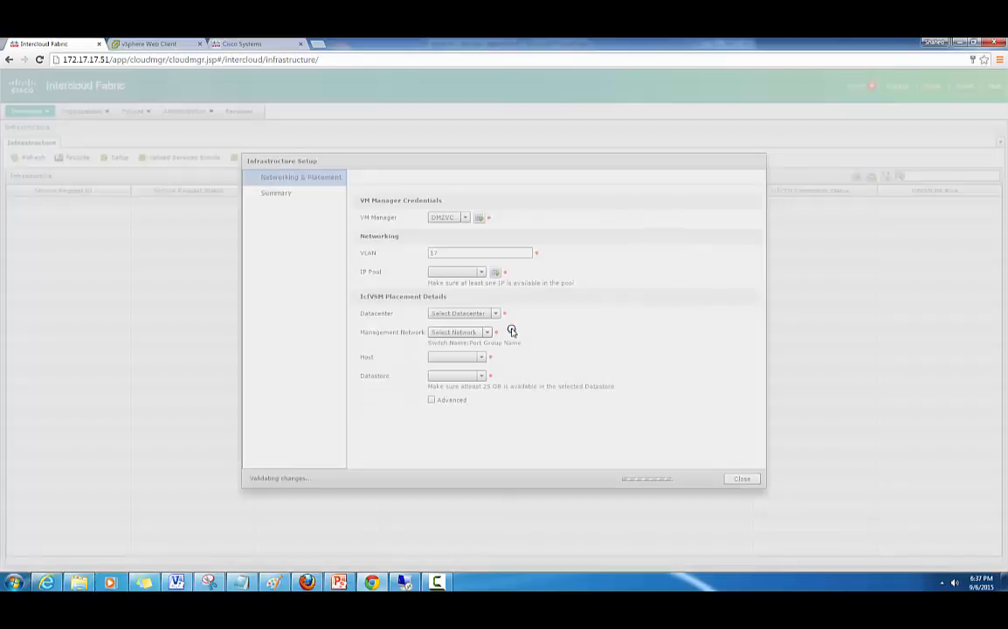
pyautogui.click(496, 272)
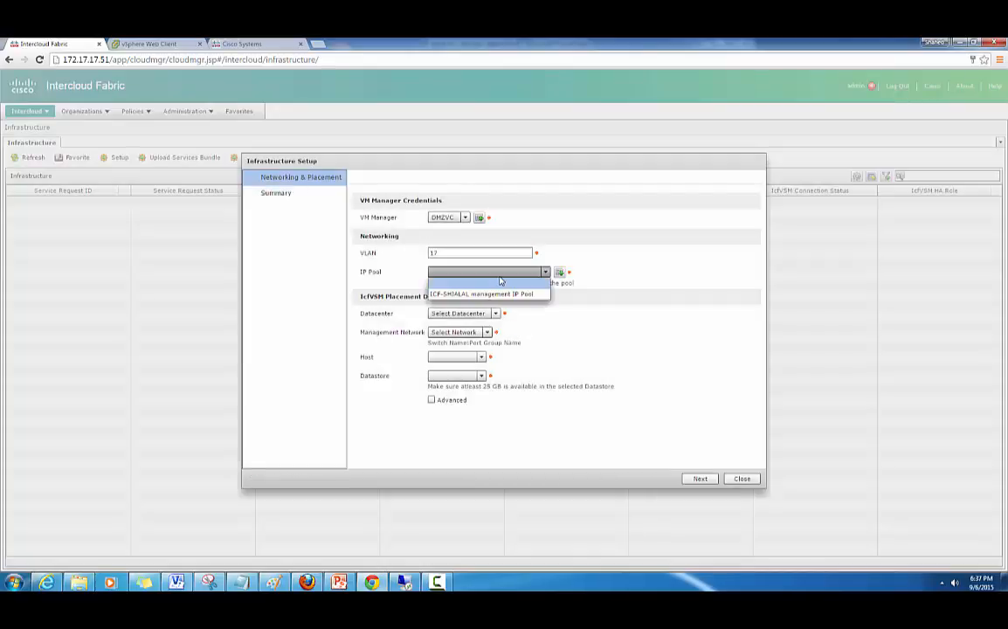
pyautogui.click(494, 294)
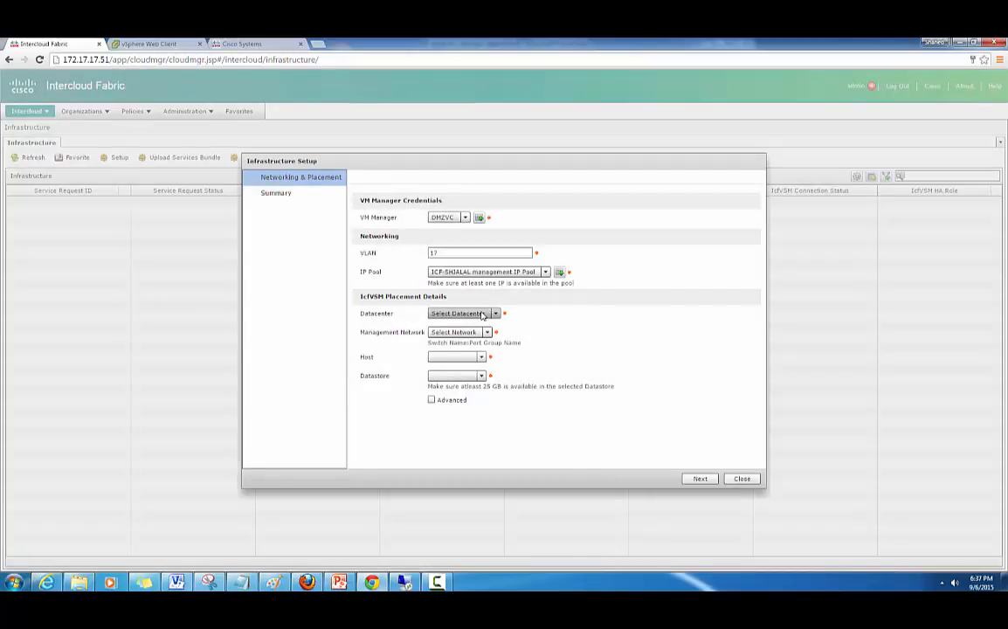
pyautogui.click(482, 315)
pyautogui.click(446, 336)
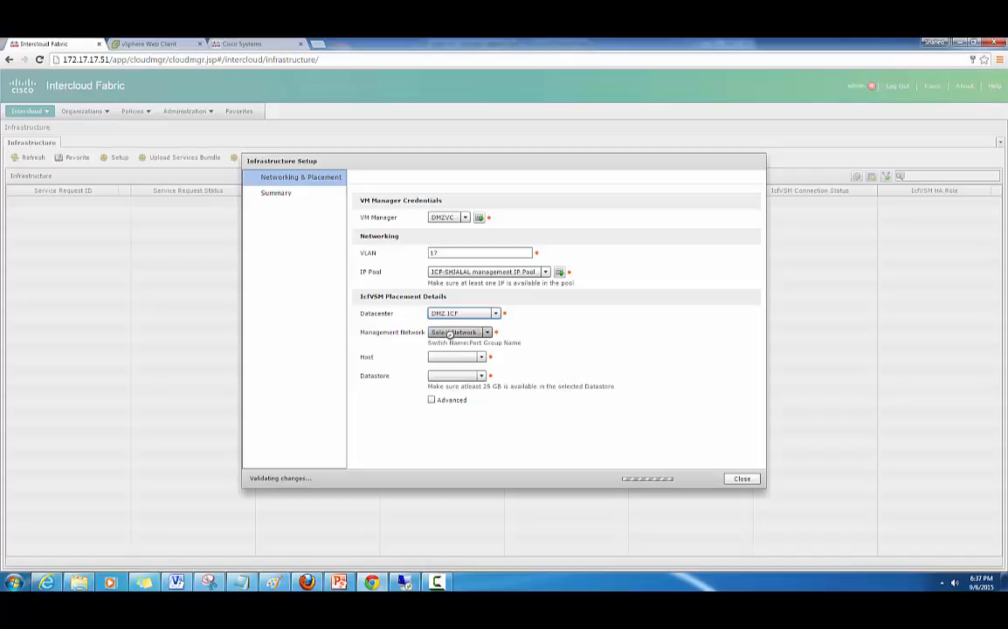
# - Choose network vSwitch0:mgmt-vlan17 and host 172.17.17.3, leave advanced options off, and go to the summary
pyautogui.click(511, 332)
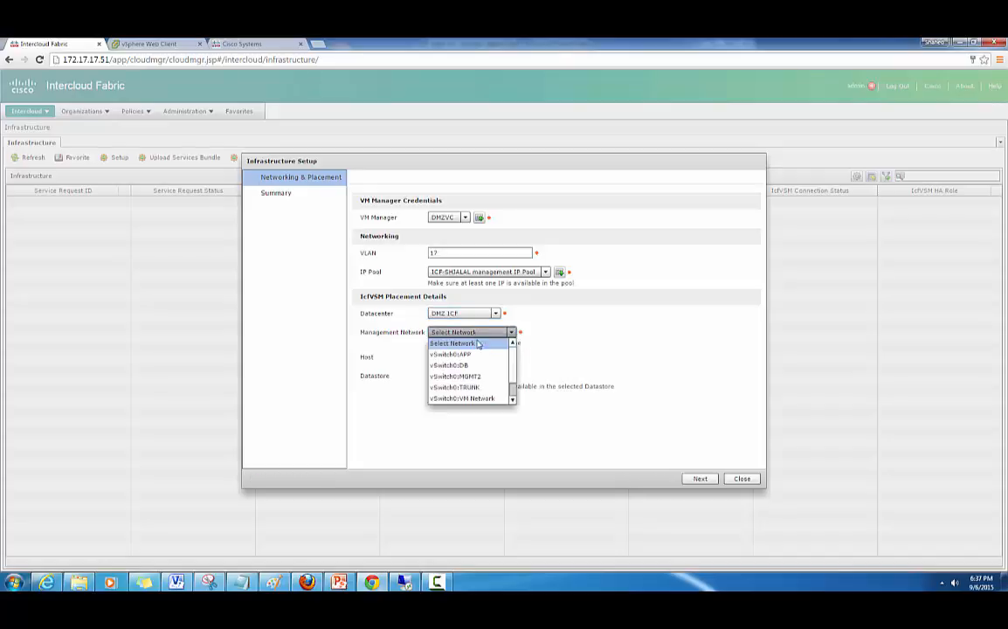
pyautogui.moveTo(513, 371); pyautogui.dragTo(513, 373)
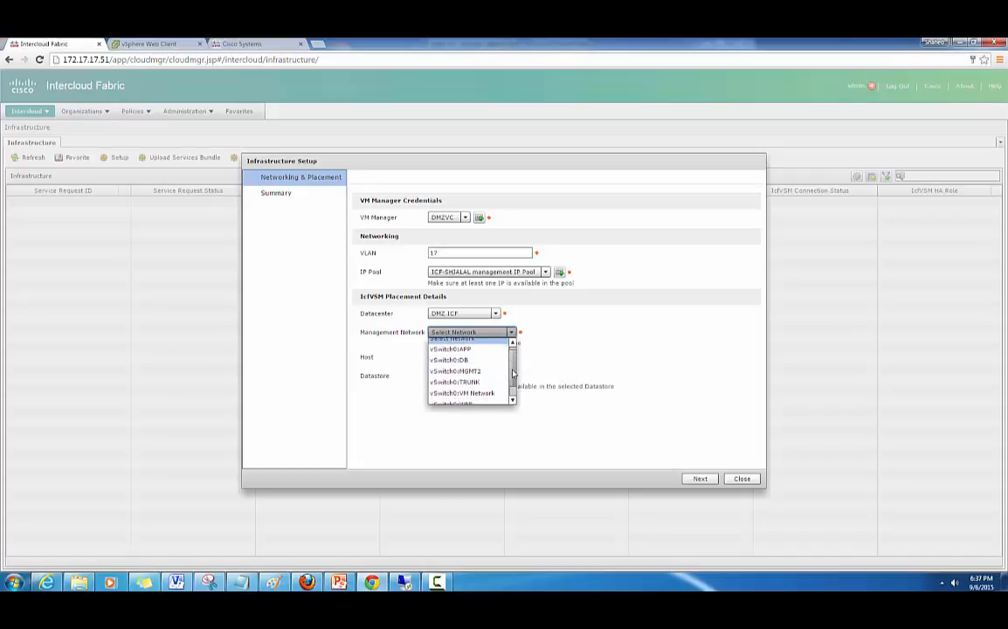
pyautogui.moveTo(513, 371); pyautogui.dragTo(514, 395)
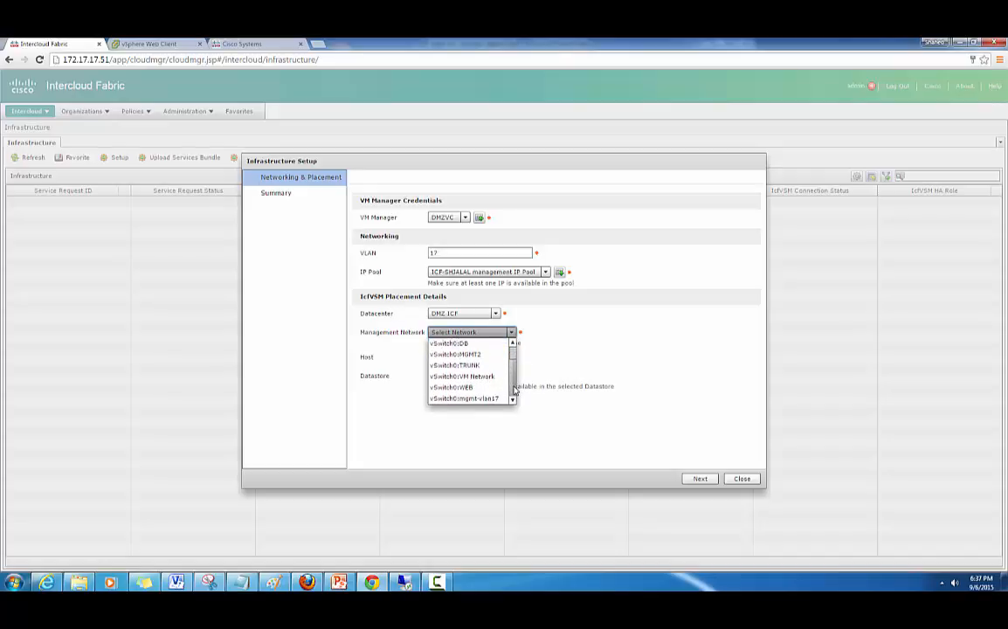
pyautogui.click(467, 399)
pyautogui.click(478, 357)
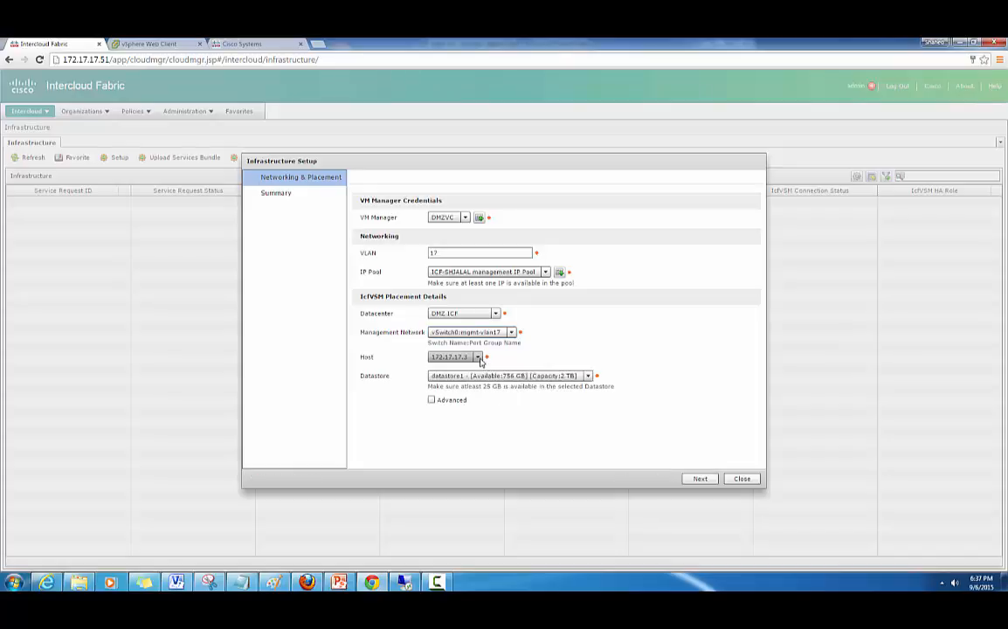
pyautogui.click(447, 368)
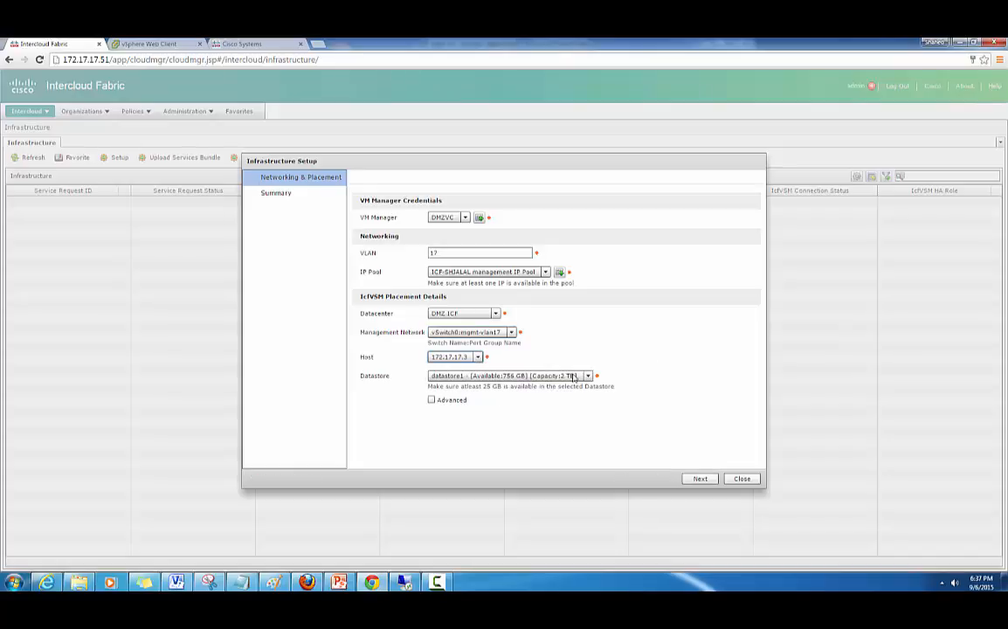
pyautogui.click(431, 401)
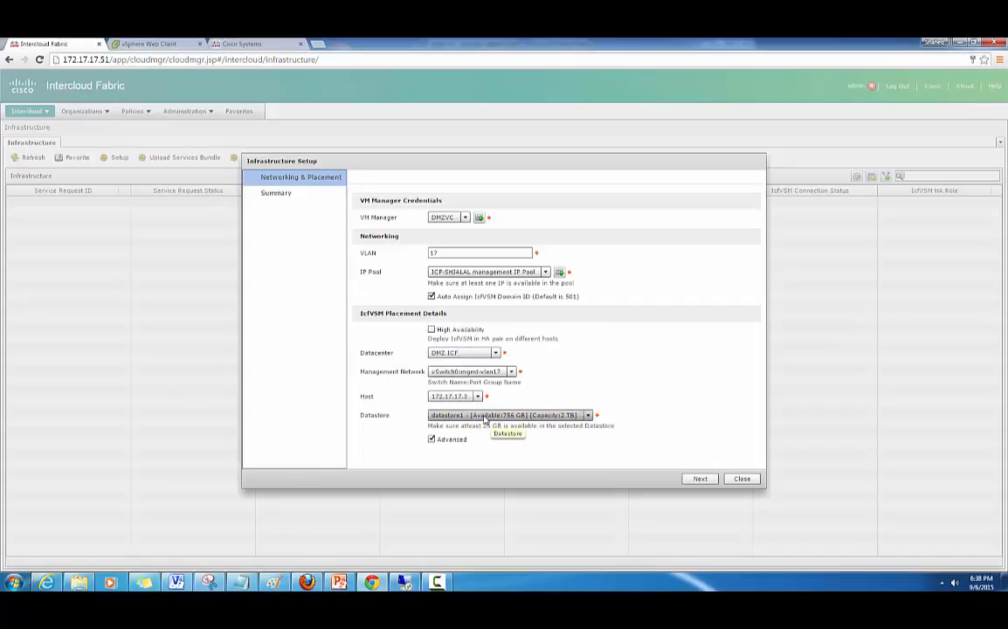
pyautogui.click(432, 439)
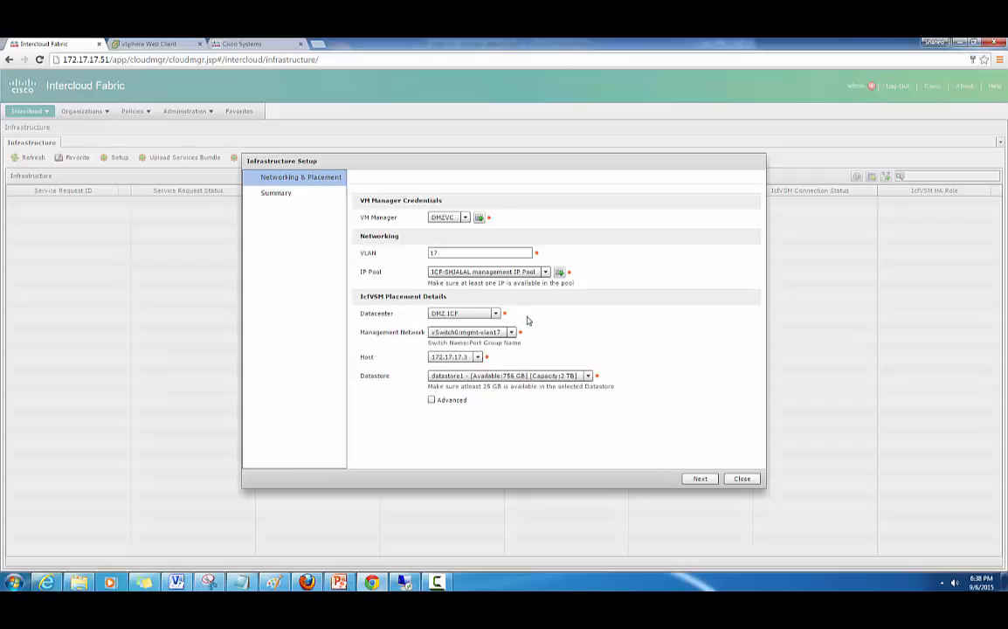
pyautogui.click(700, 479)
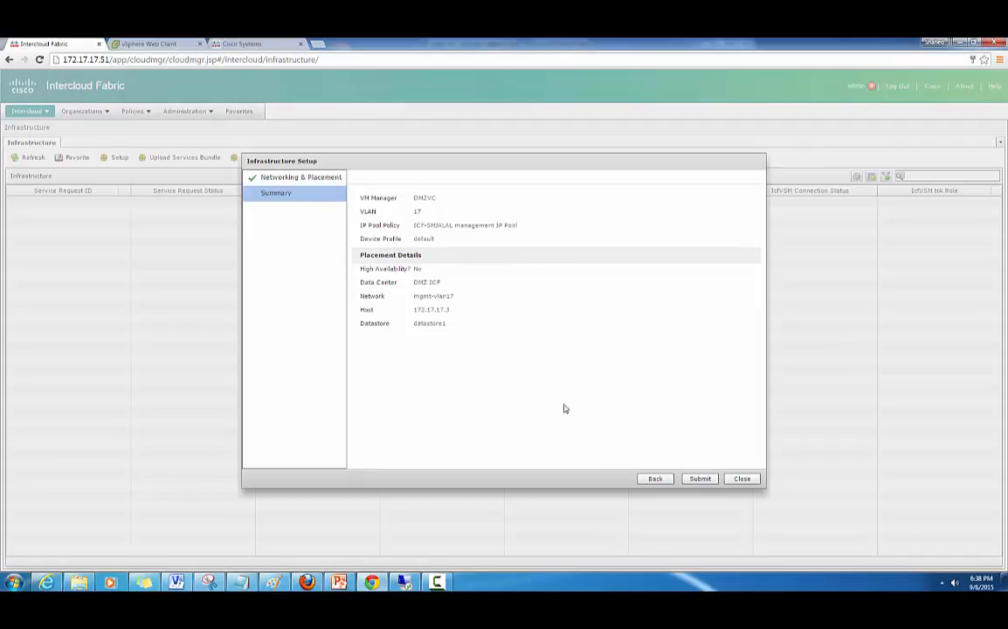
# - Submit the infrastructure setup from the Summary page and acknowledge the result
pyautogui.click(699, 480)
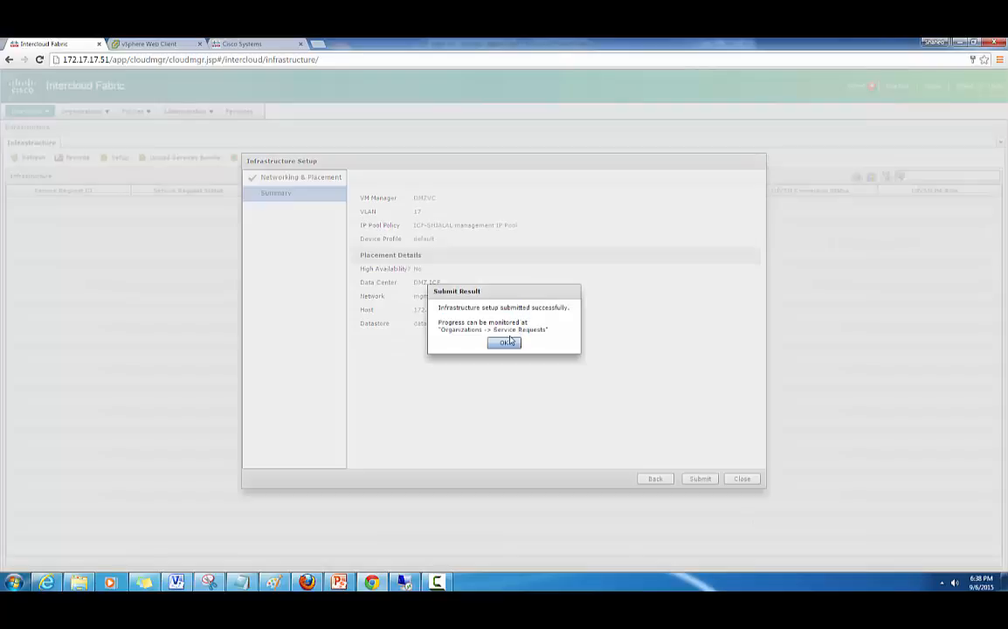
pyautogui.click(506, 343)
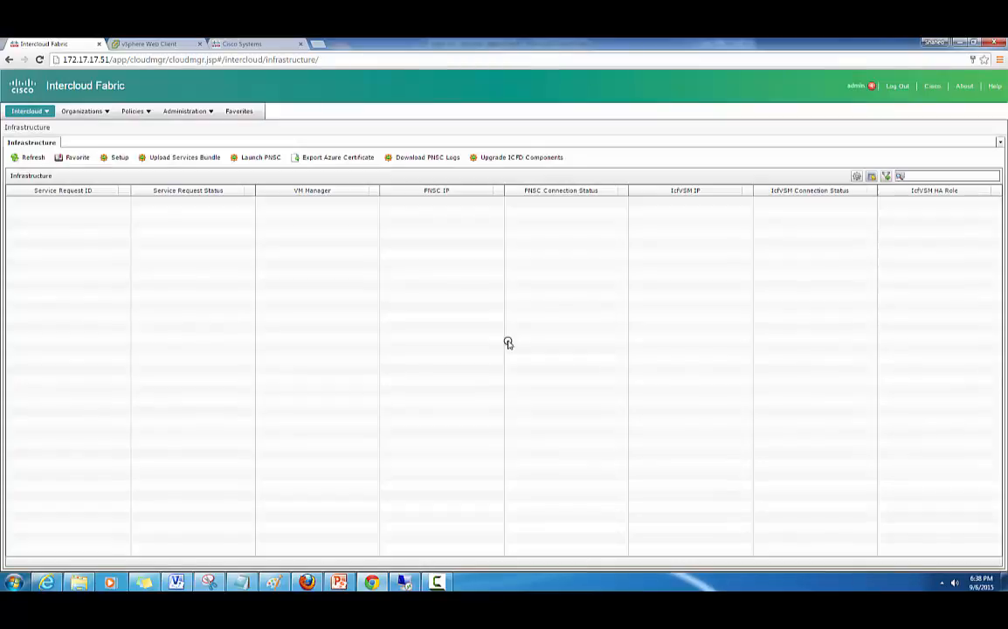
# - Open the InterCloud Infrastructure Setup request's details from Organizations > Service Requests
pyautogui.click(98, 112)
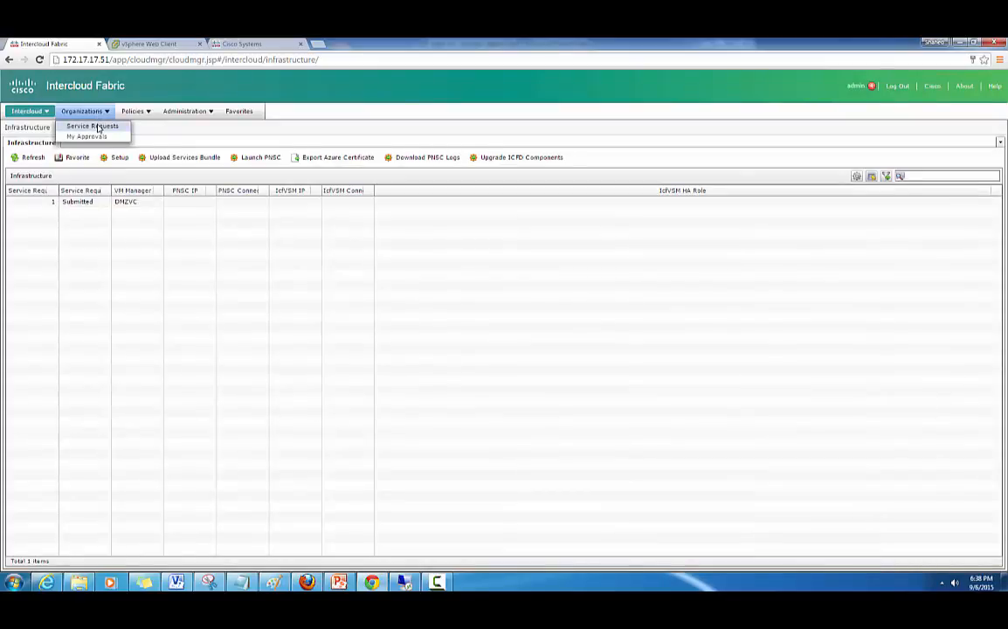
pyautogui.click(98, 127)
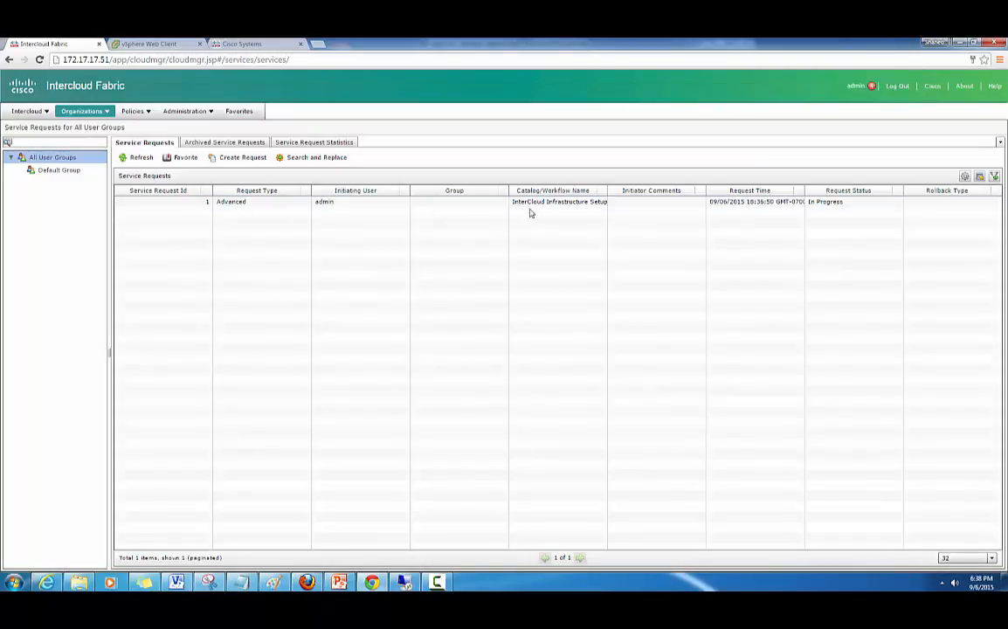
pyautogui.click(589, 202)
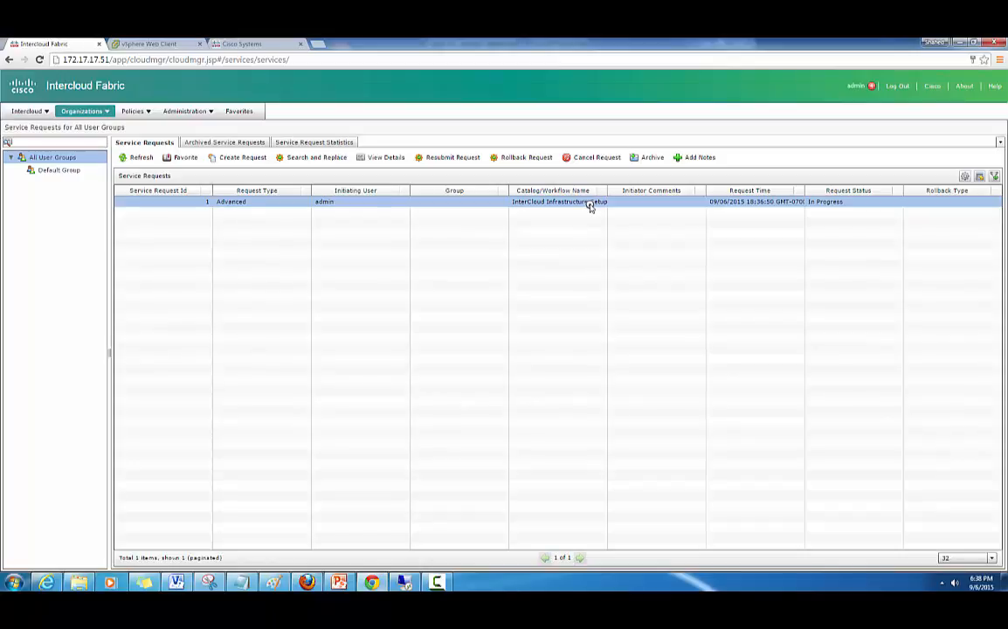
pyautogui.doubleClick(588, 204)
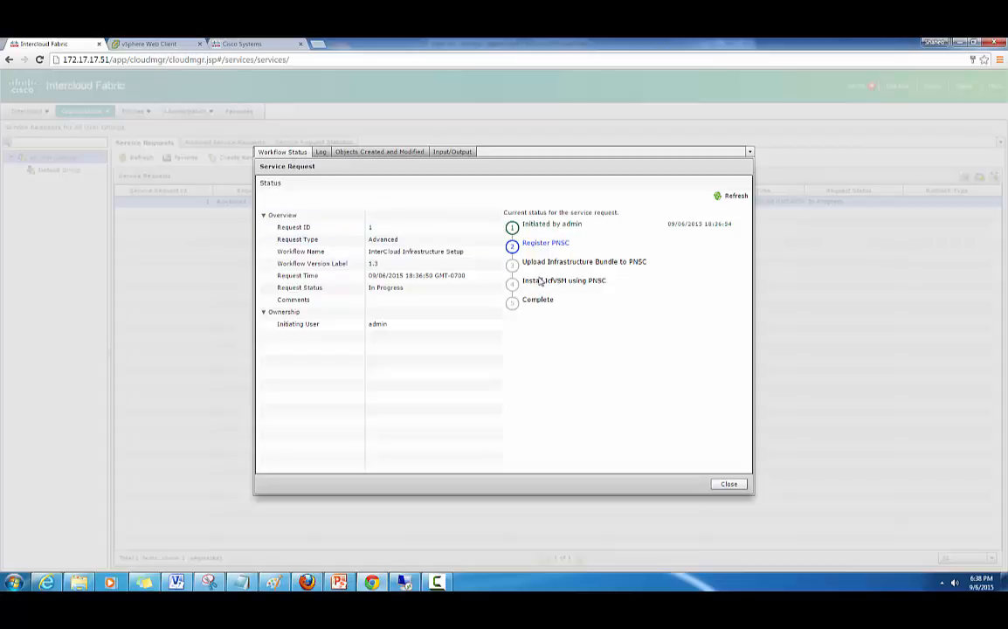
# - Open request 1's log, refresh it, and inspect the DNS error near its end
pyautogui.click(321, 152)
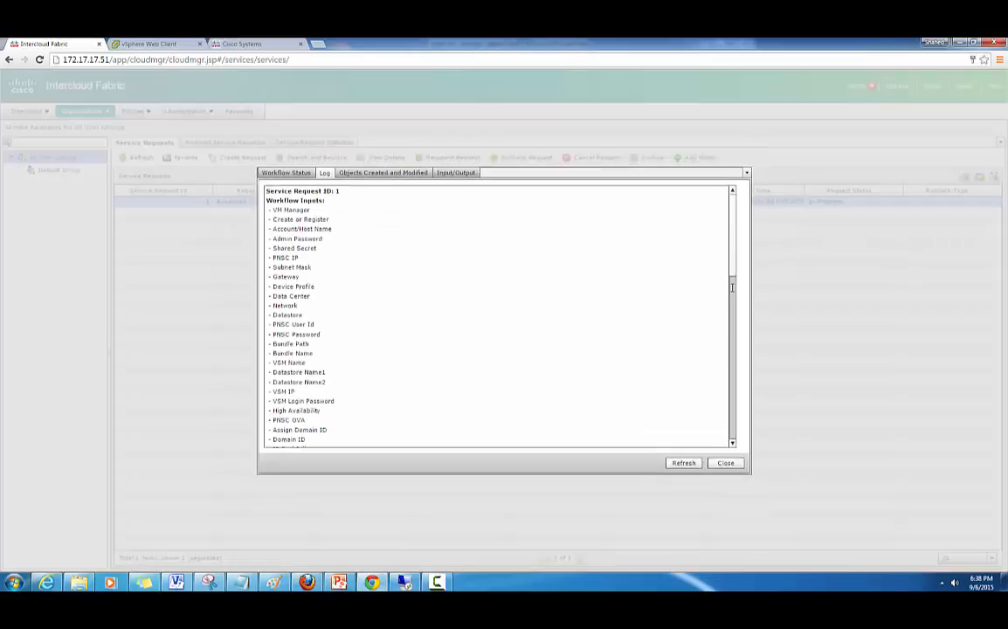
pyautogui.click(684, 463)
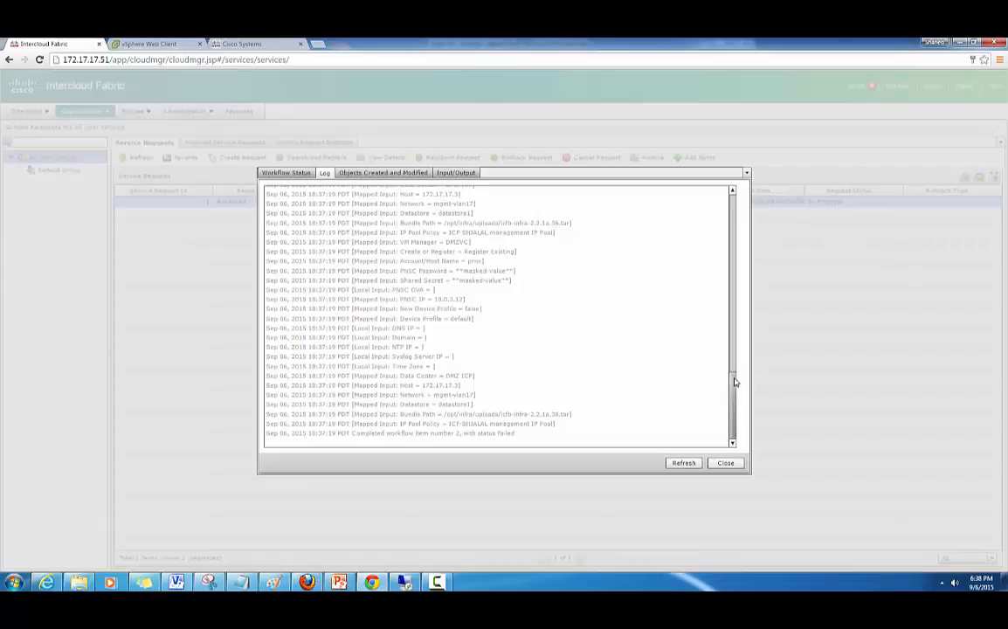
pyautogui.moveTo(733, 379); pyautogui.dragTo(736, 316)
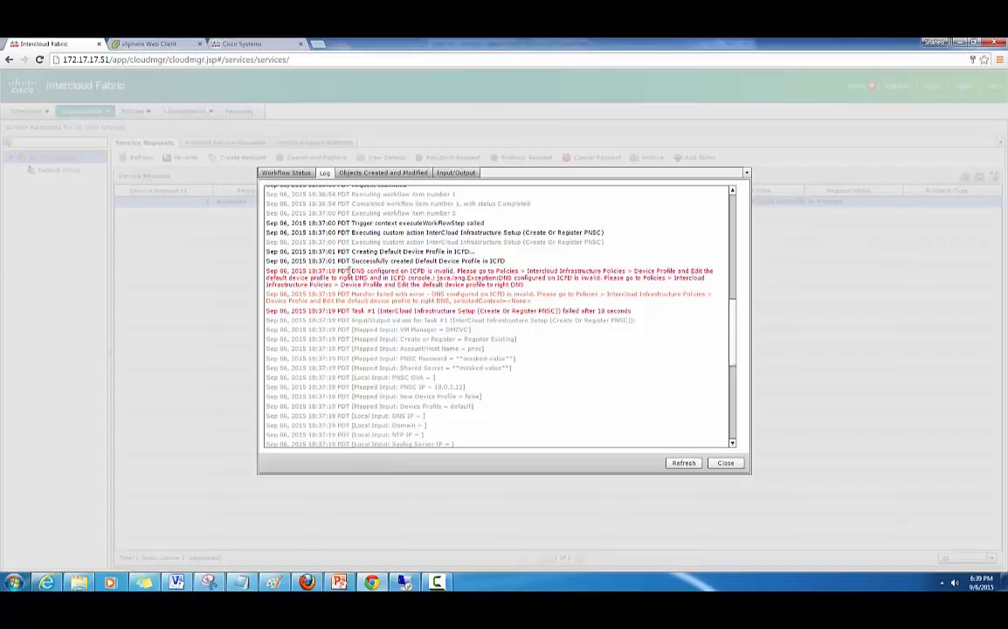
pyautogui.moveTo(350, 271); pyautogui.dragTo(372, 278)
pyautogui.moveTo(736, 349); pyautogui.dragTo(739, 407)
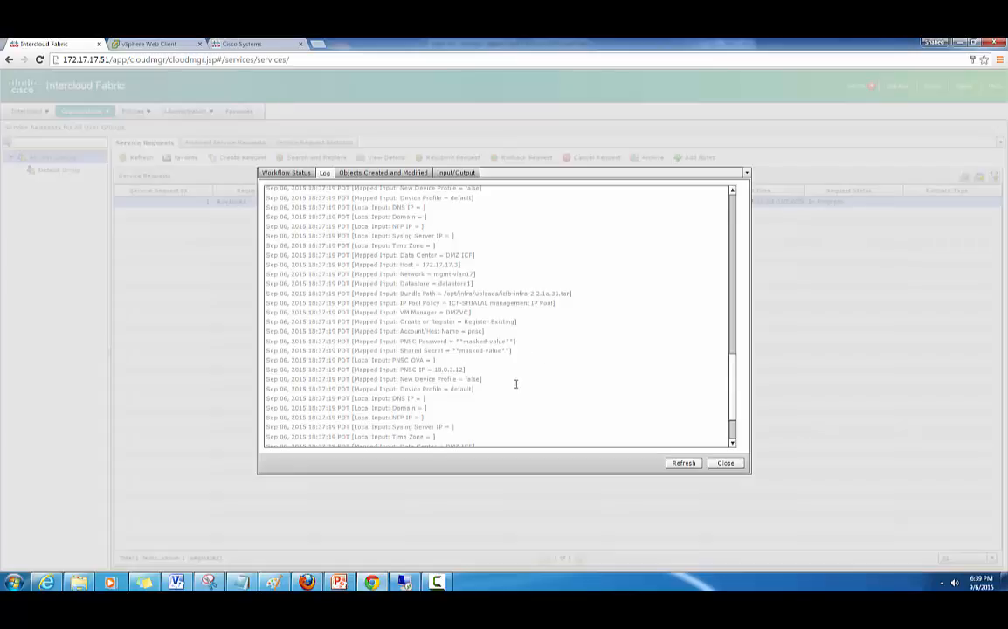
pyautogui.moveTo(734, 386); pyautogui.dragTo(738, 407)
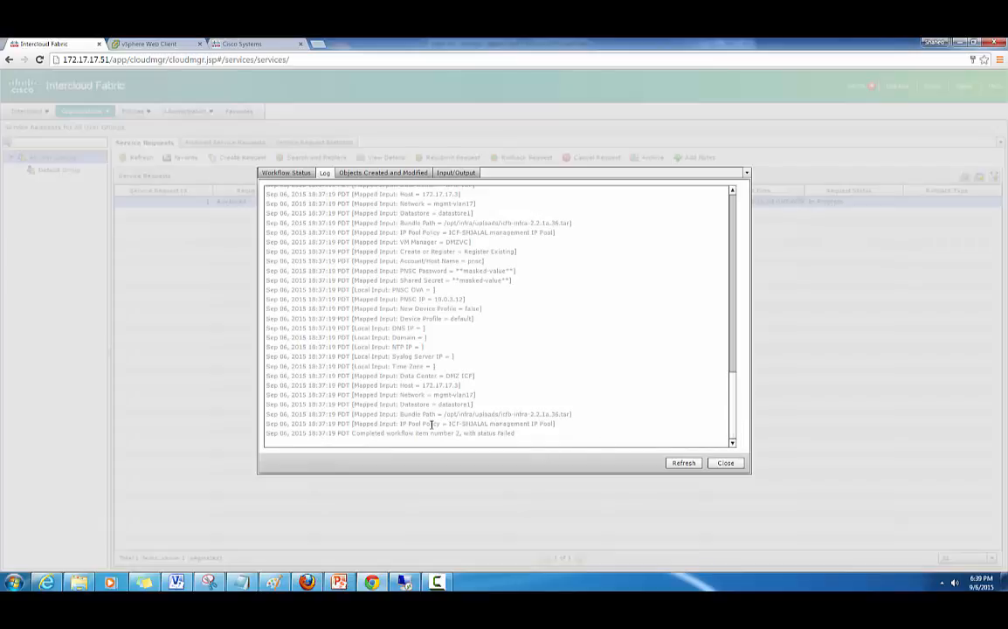
# - Highlight the IP Pool Policy and bundle path log entries, refresh the log, and close it
pyautogui.moveTo(440, 424); pyautogui.dragTo(539, 425)
pyautogui.moveTo(435, 414); pyautogui.dragTo(533, 415)
pyautogui.click(520, 428)
pyautogui.click(683, 463)
pyautogui.click(725, 463)
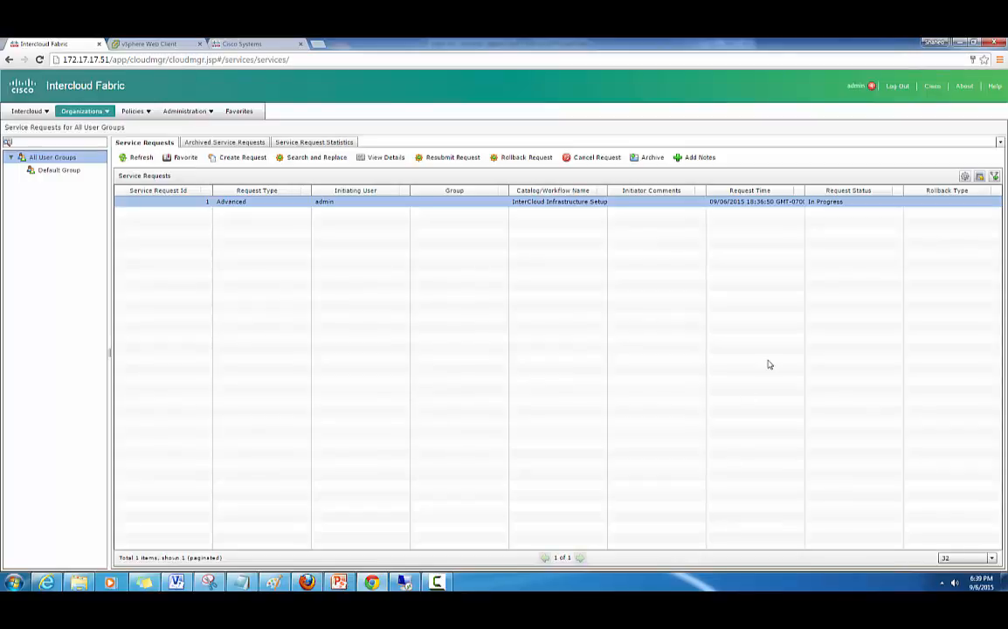
# - Refresh the Service Requests list and select the failed request 1
pyautogui.click(151, 160)
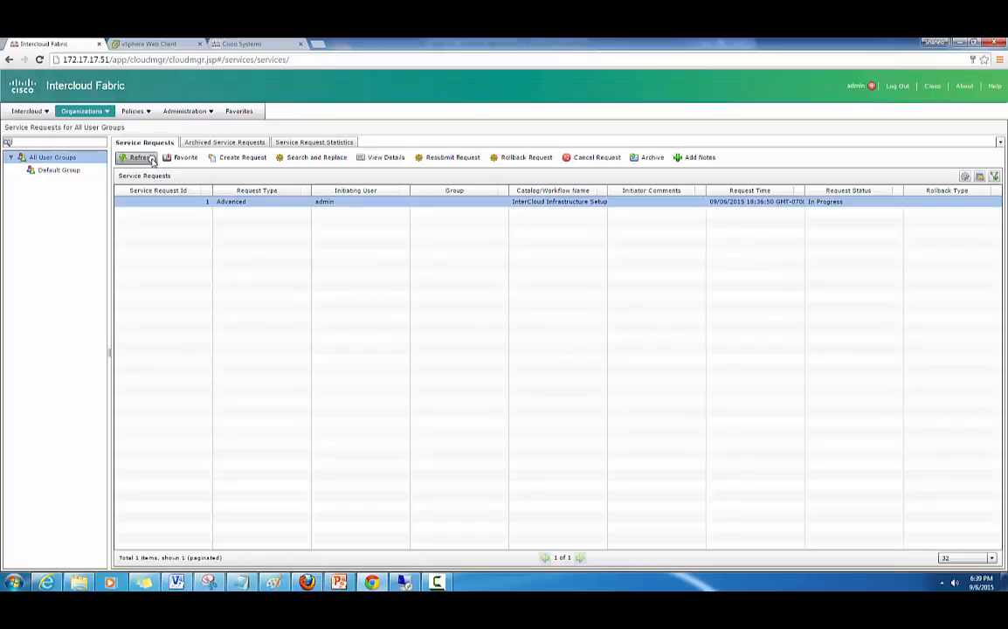
pyautogui.click(151, 161)
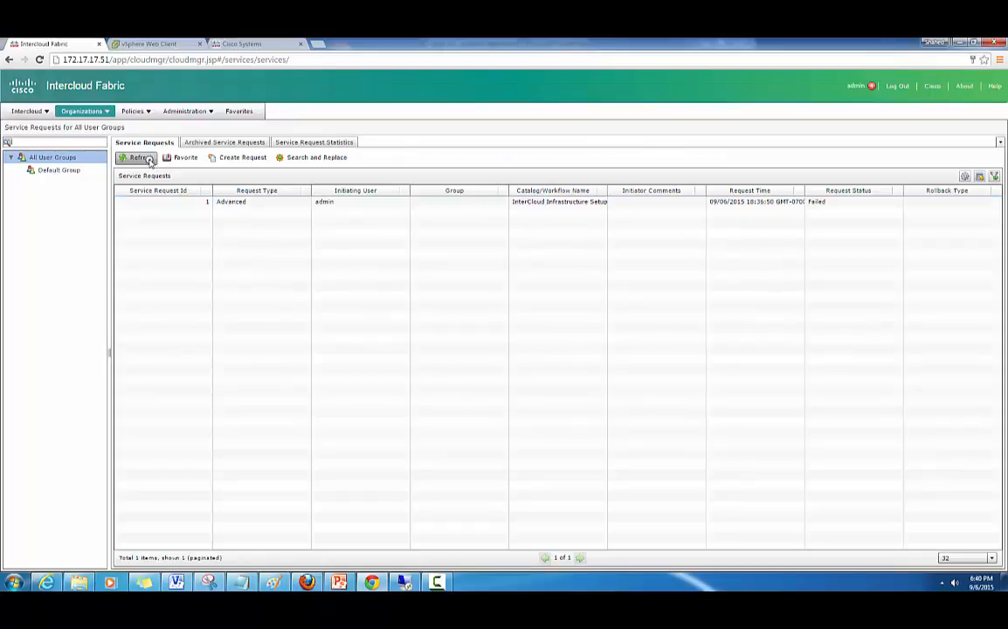
pyautogui.click(271, 208)
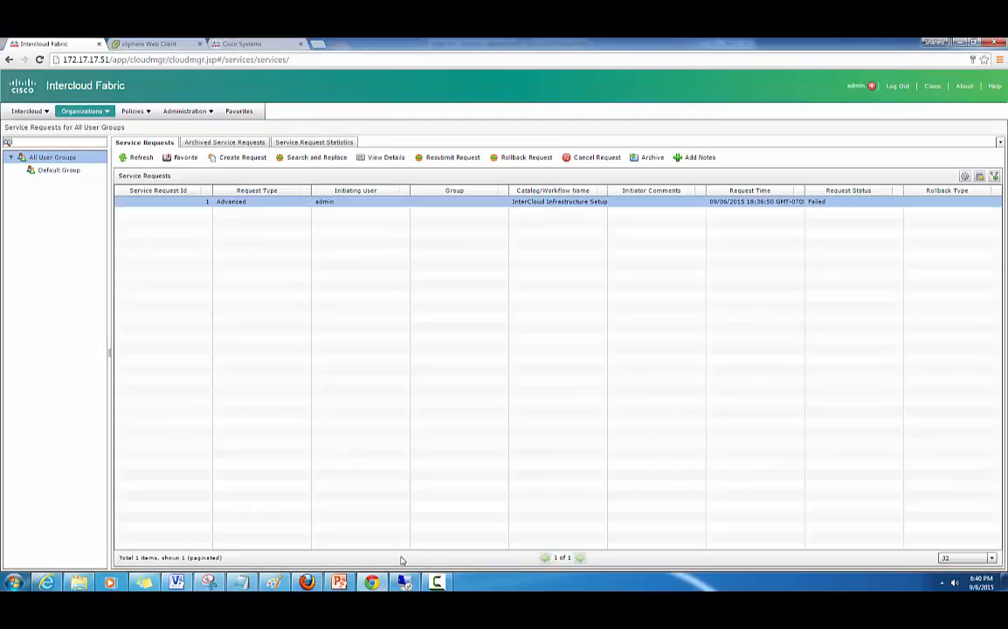
# - Scroll request 2's log to completed item 5, then close it
pyautogui.click(435, 582)
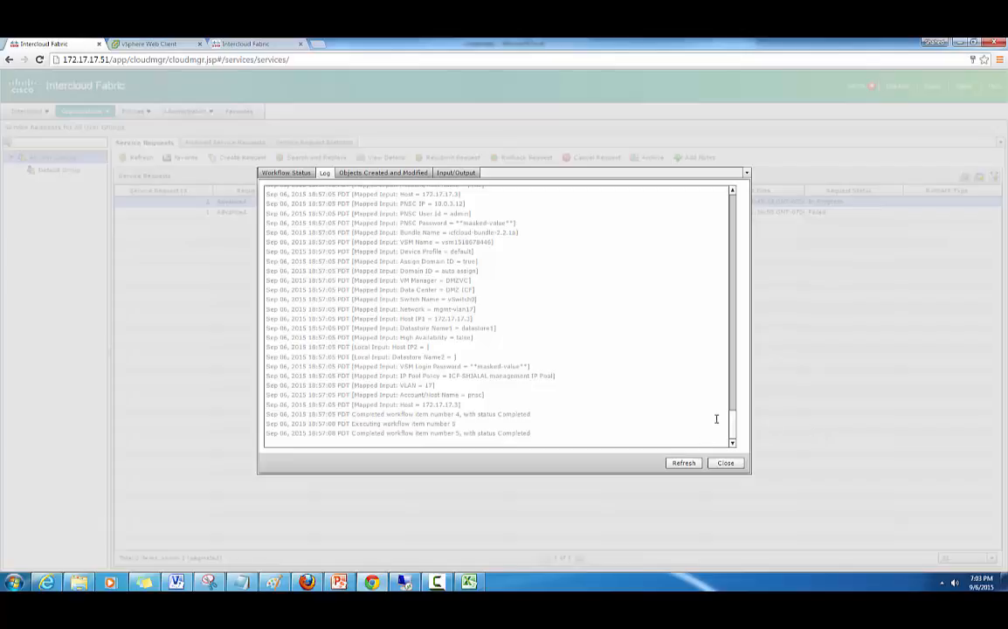
pyautogui.moveTo(733, 423)
pyautogui.mouseDown()
pyautogui.moveTo(727, 363)
pyautogui.moveTo(722, 435)
pyautogui.mouseUp()
pyautogui.click(723, 463)
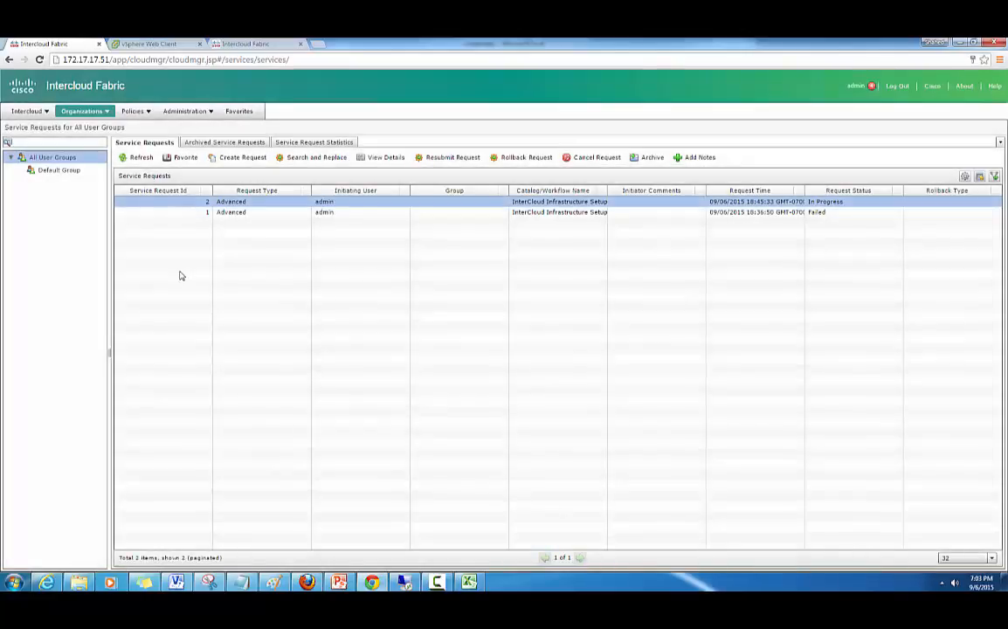
# - Open the default Device Profile under InterCloud Infrastructure Policies for editing, then close without changes
pyautogui.click(133, 111)
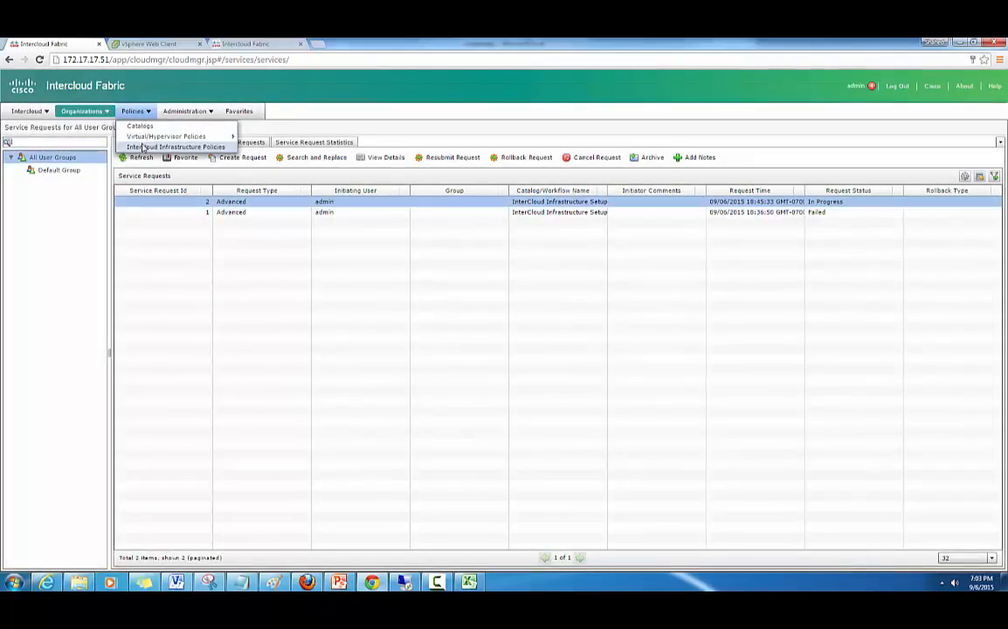
pyautogui.click(144, 147)
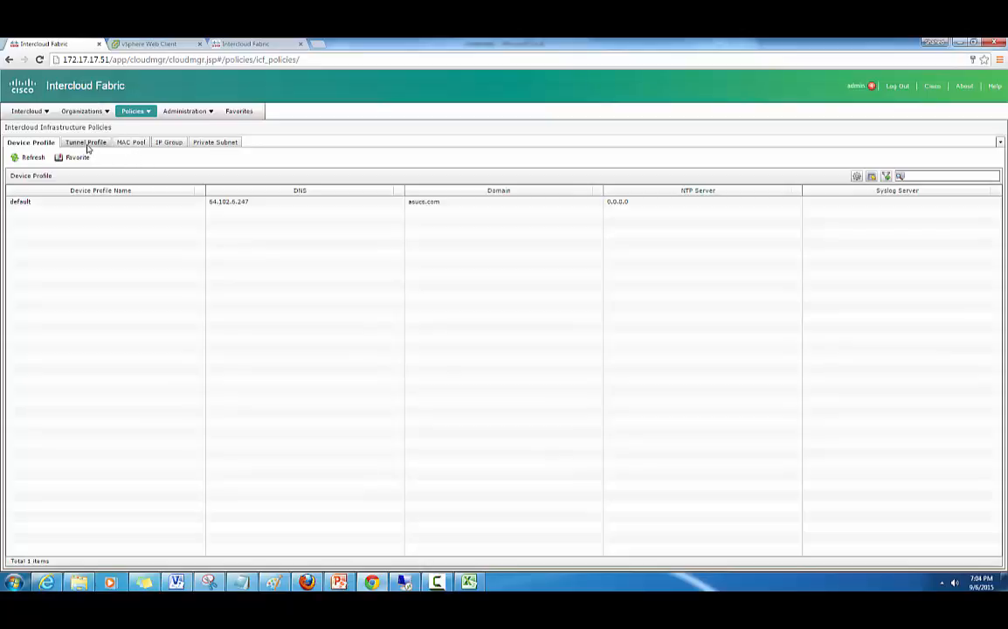
pyautogui.click(62, 202)
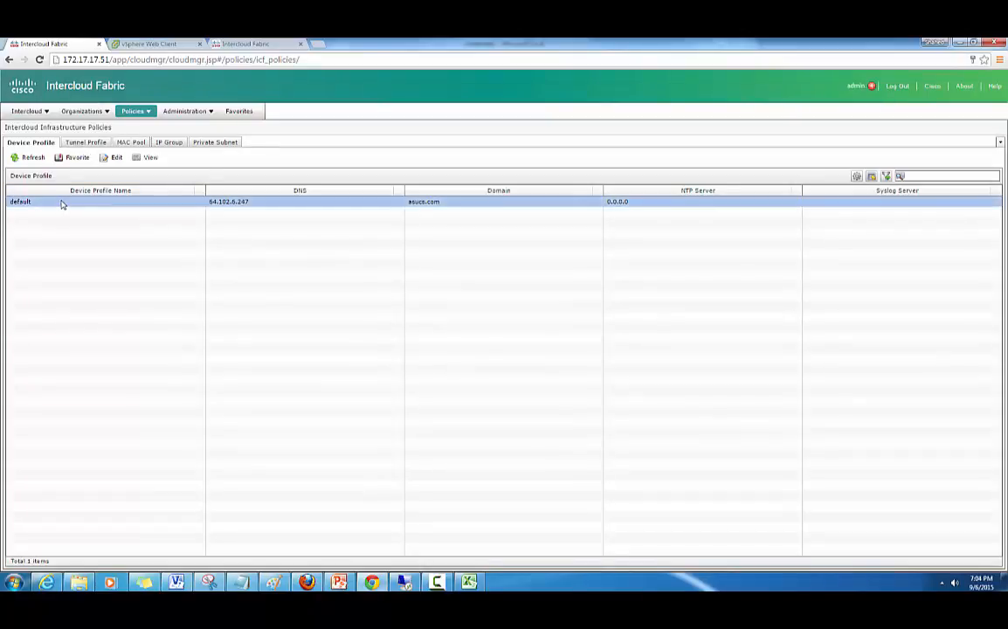
pyautogui.click(106, 159)
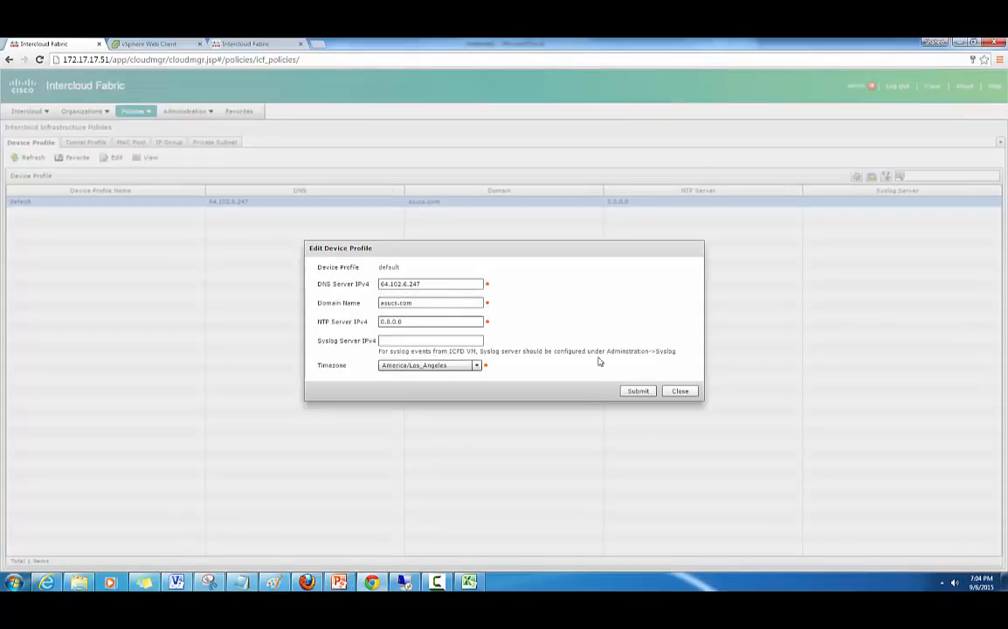
pyautogui.click(681, 392)
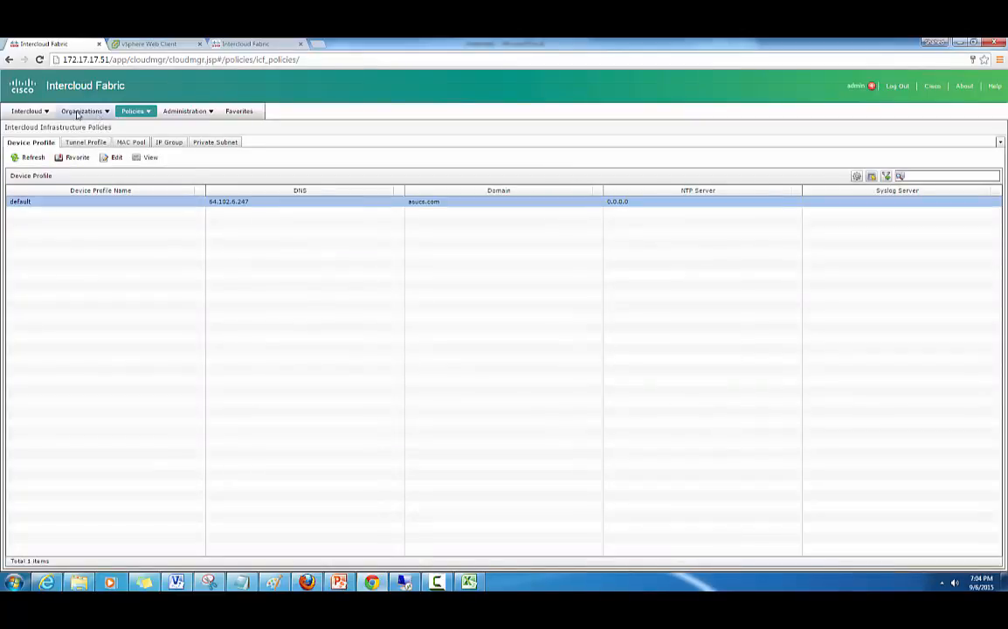
# - Check the Infrastructure list for request 2 Complete with IcfVSM at 172.17.17.56, then return to Service Requests
pyautogui.click(29, 111)
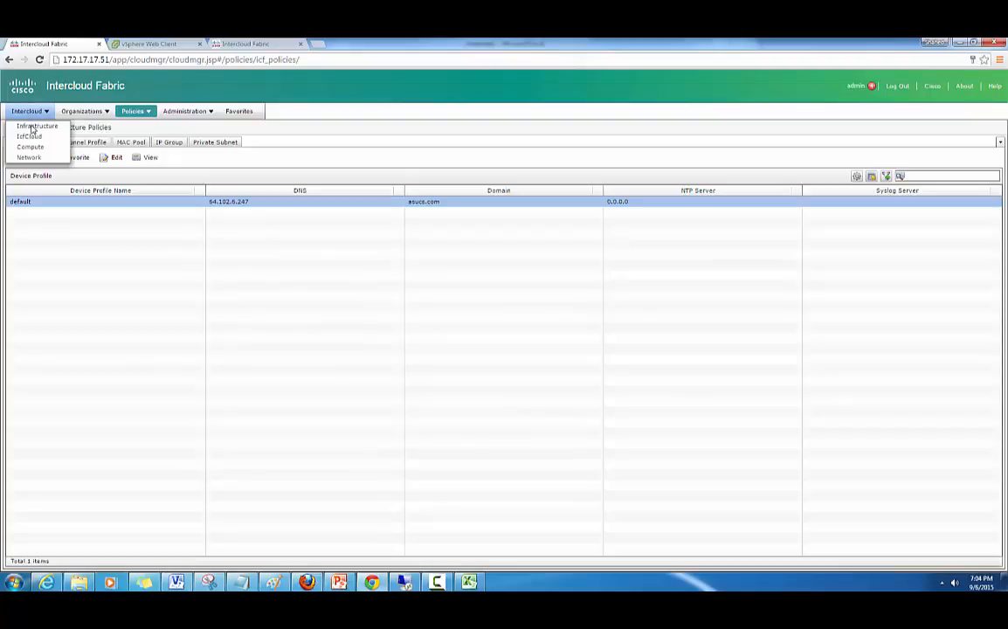
pyautogui.click(33, 127)
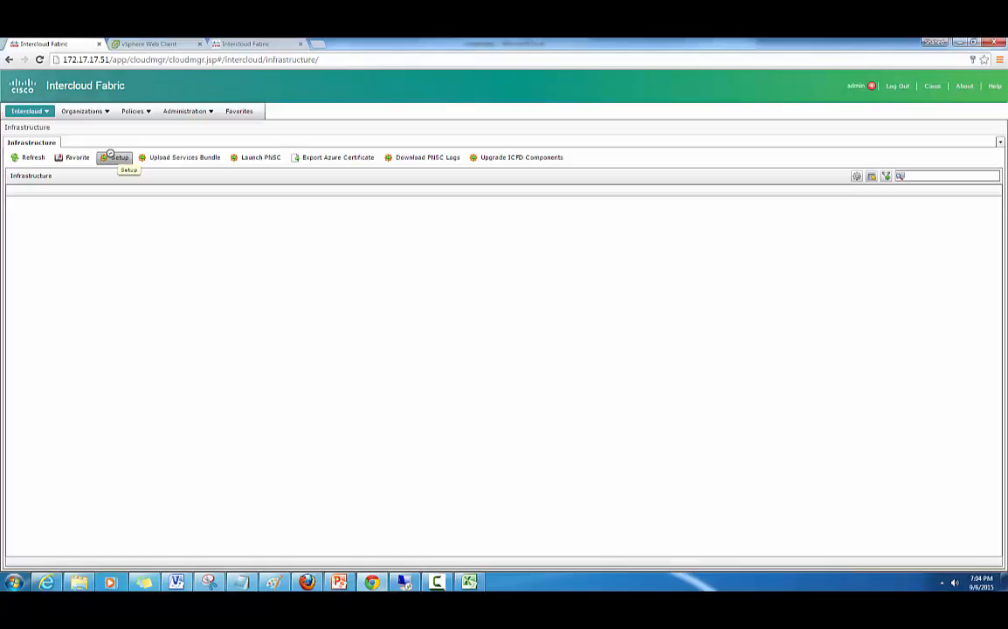
pyautogui.click(110, 155)
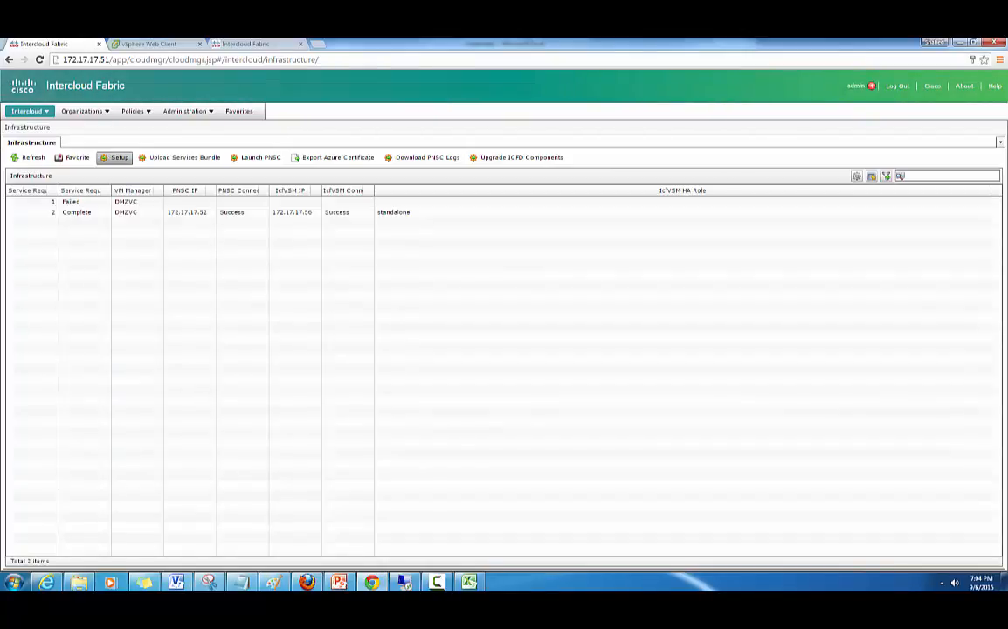
pyautogui.click(101, 212)
pyautogui.click(101, 212)
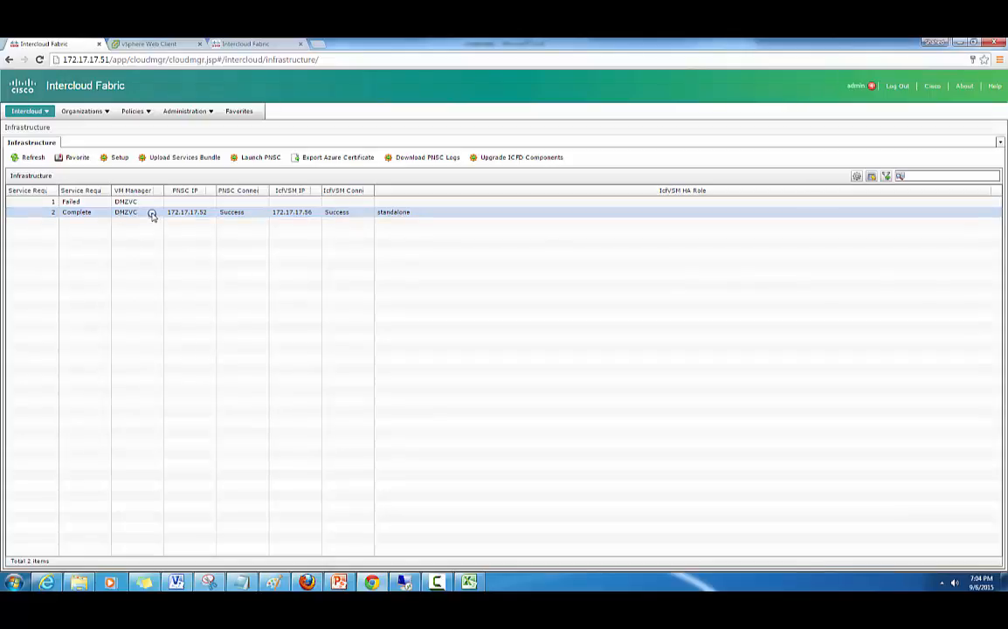
pyautogui.click(152, 214)
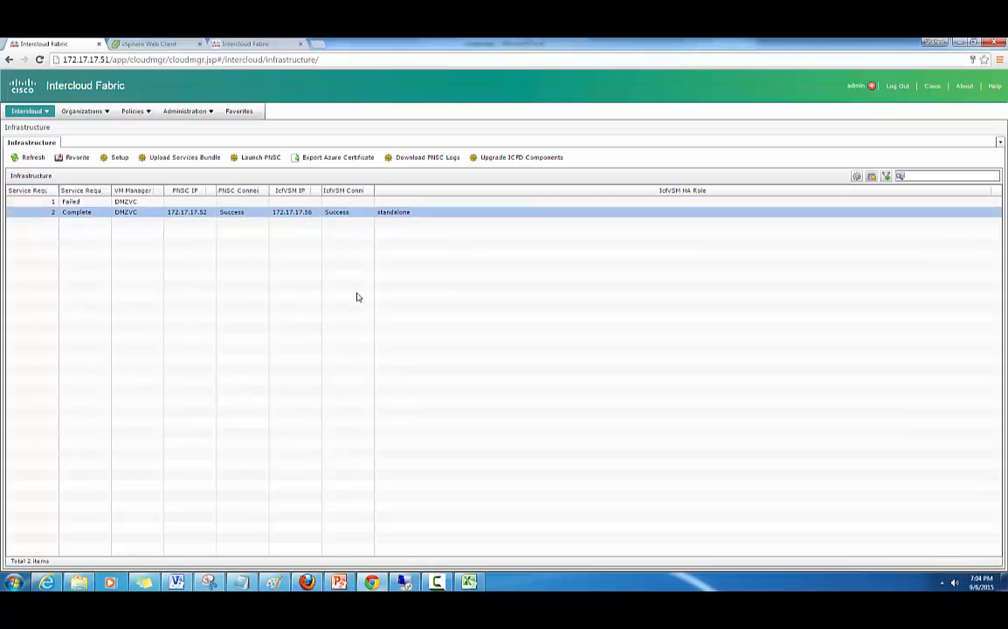
pyautogui.click(87, 113)
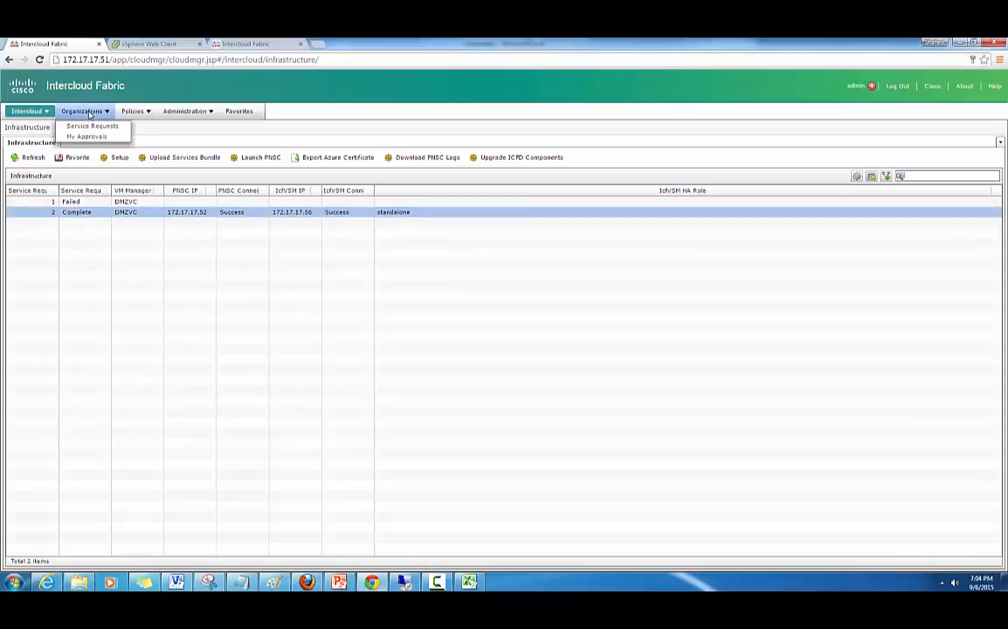
pyautogui.click(91, 127)
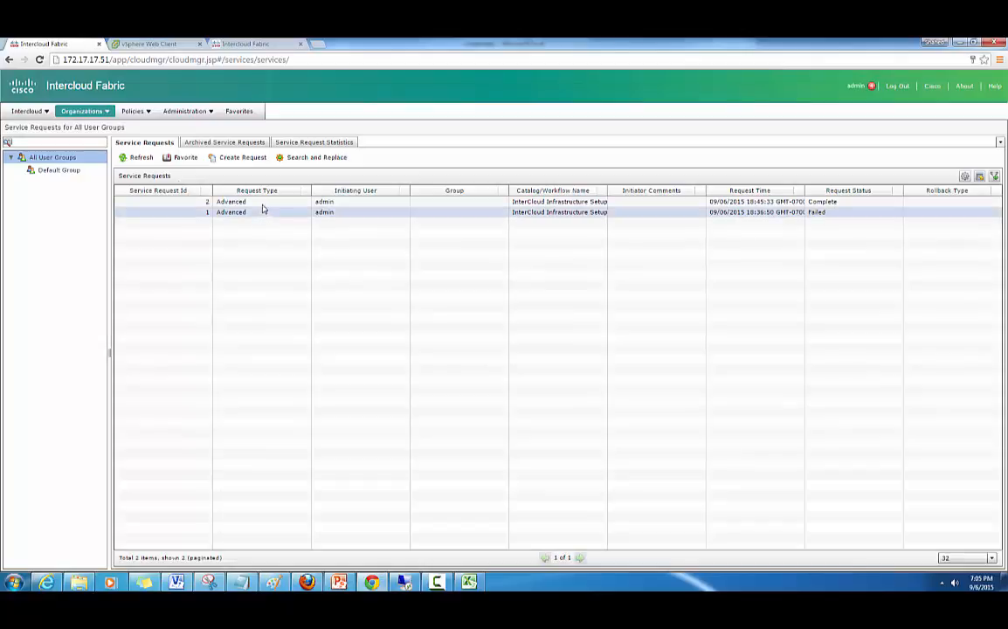
# - Open service request 2's details, check its five successful workflow steps, and view the Log tab
pyautogui.click(263, 202)
pyautogui.doubleClick(262, 201)
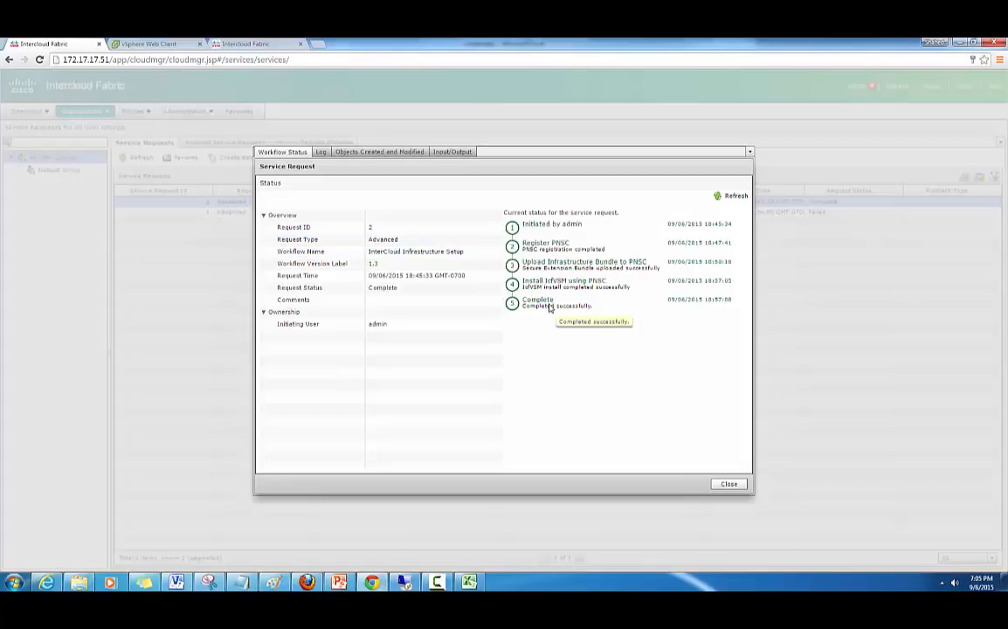
pyautogui.click(322, 153)
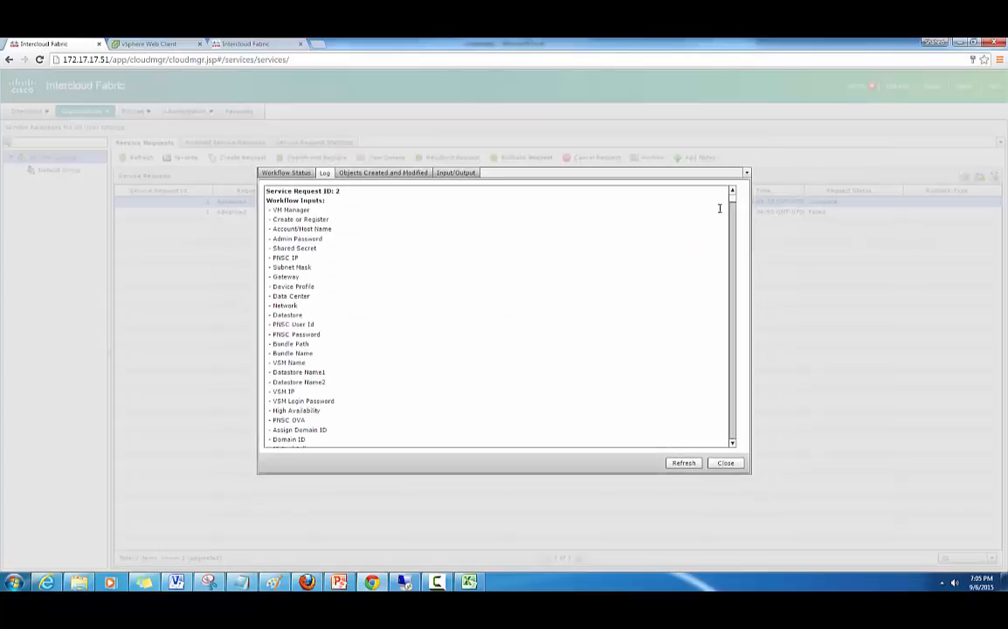
# - Scroll the request's Log tab down to the IcfVSM install entries
pyautogui.moveTo(732, 196); pyautogui.dragTo(733, 217)
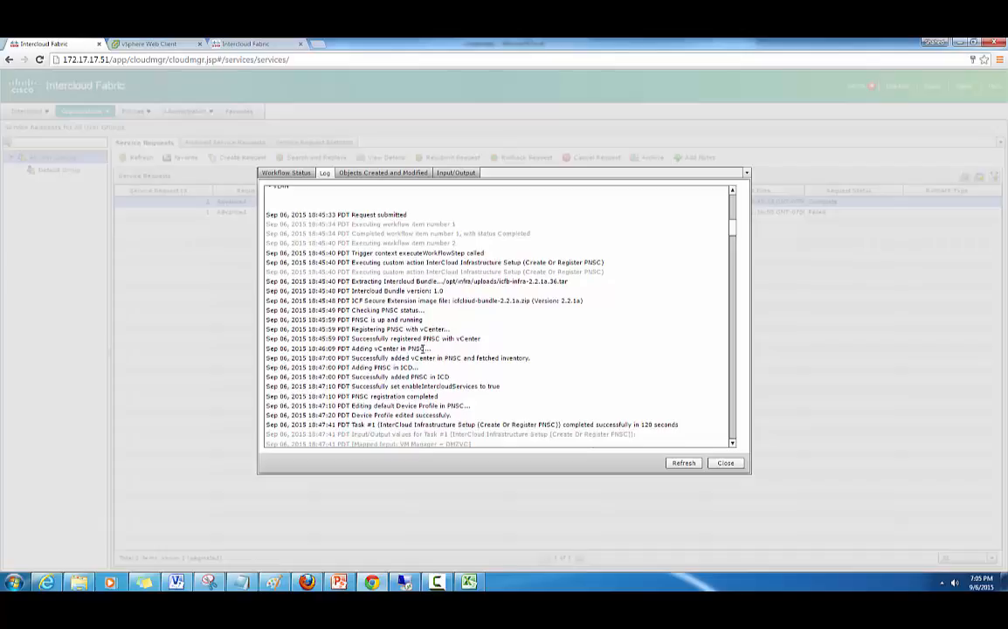
pyautogui.scroll(-1, 439, 353)
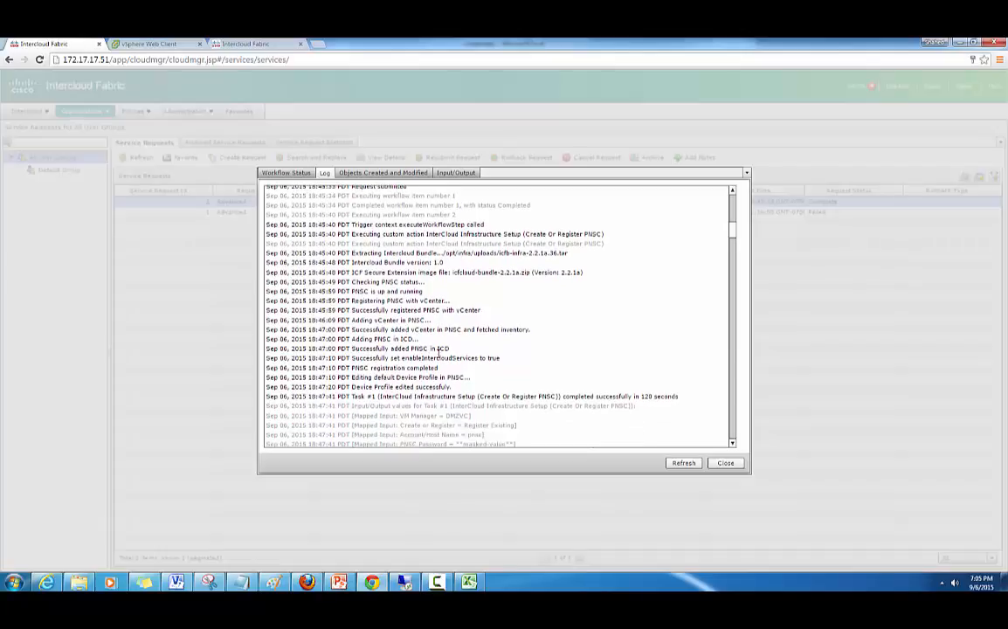
pyautogui.scroll(-1, 439, 353)
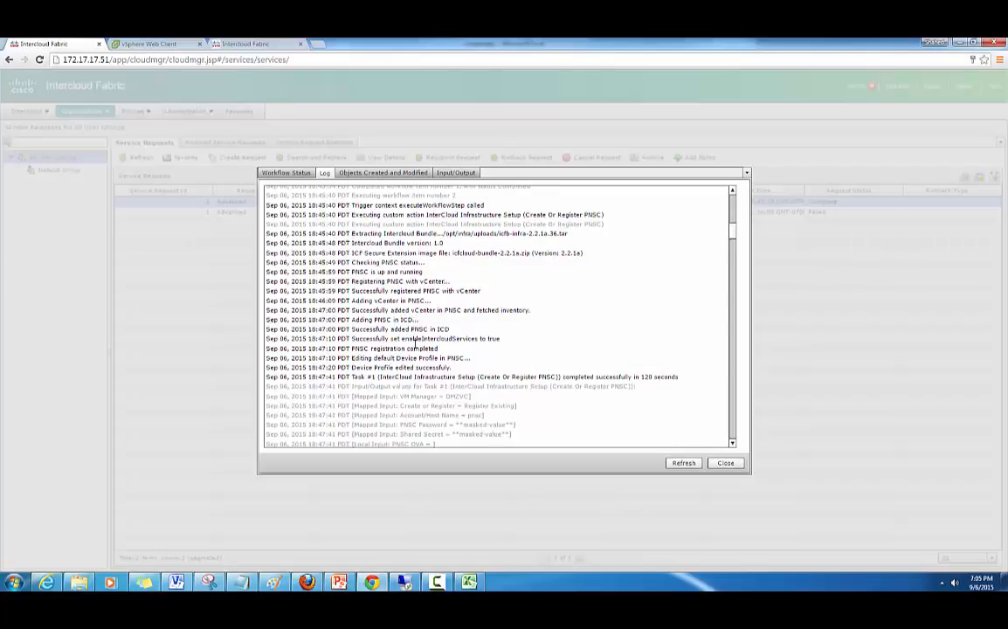
pyautogui.scroll(-1, 416, 346)
pyautogui.scroll(-1, 416, 348)
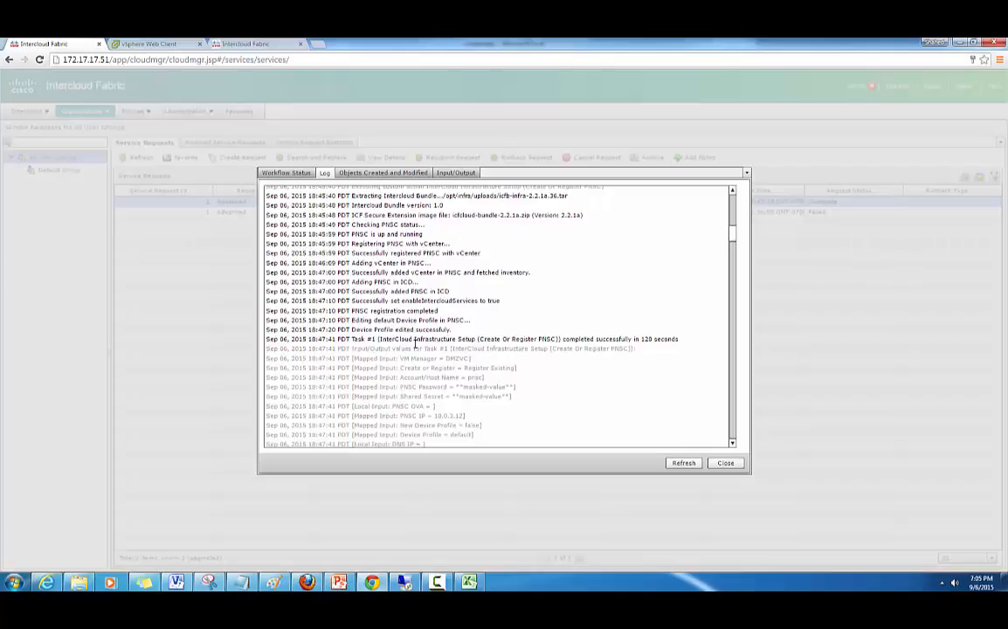
pyautogui.scroll(-2, 415, 345)
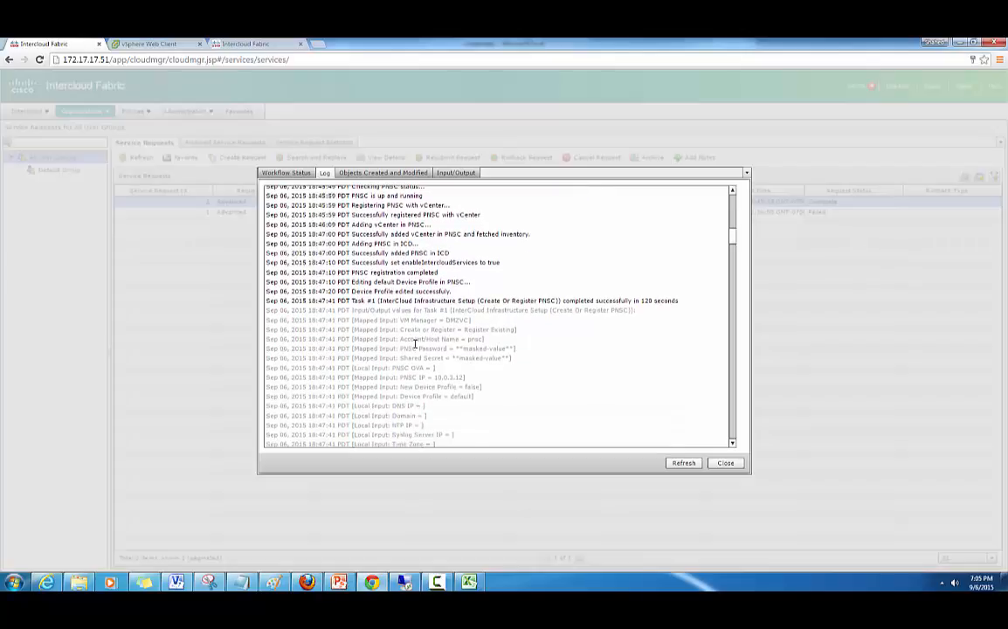
pyautogui.scroll(-5, 416, 343)
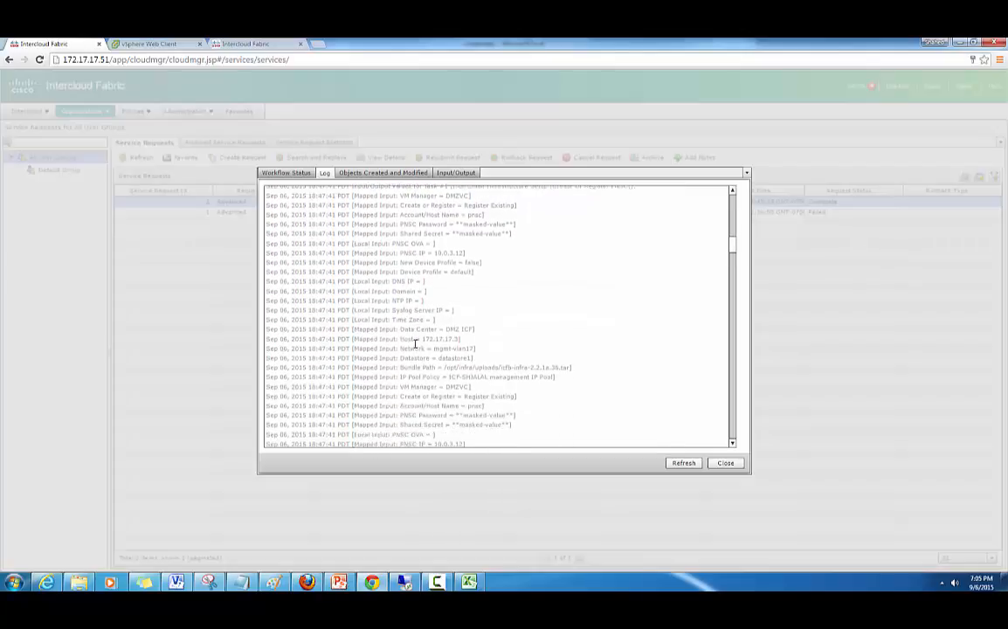
pyautogui.scroll(-5, 415, 344)
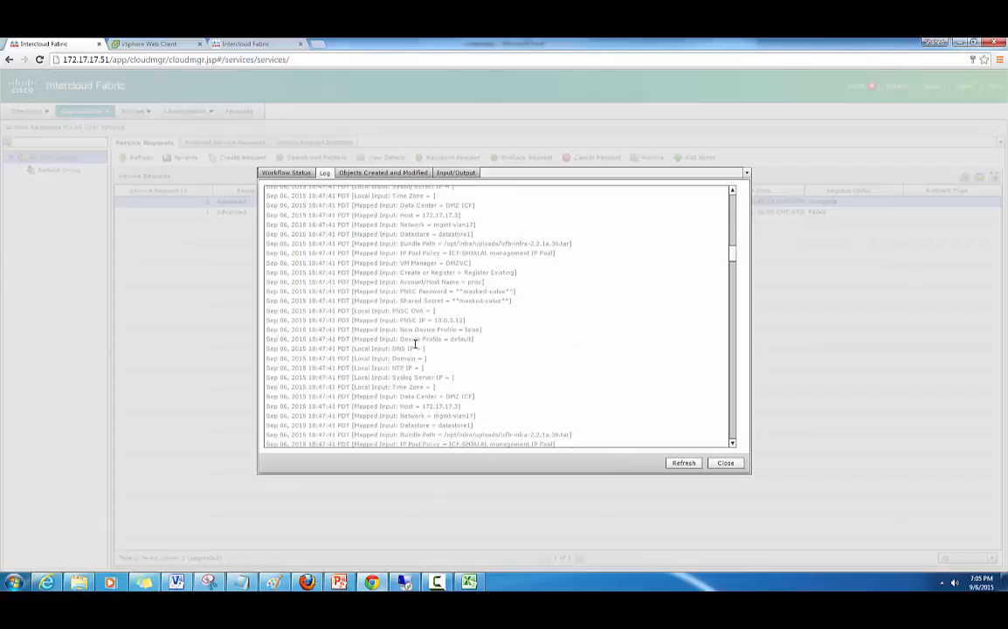
pyautogui.scroll(-5, 416, 344)
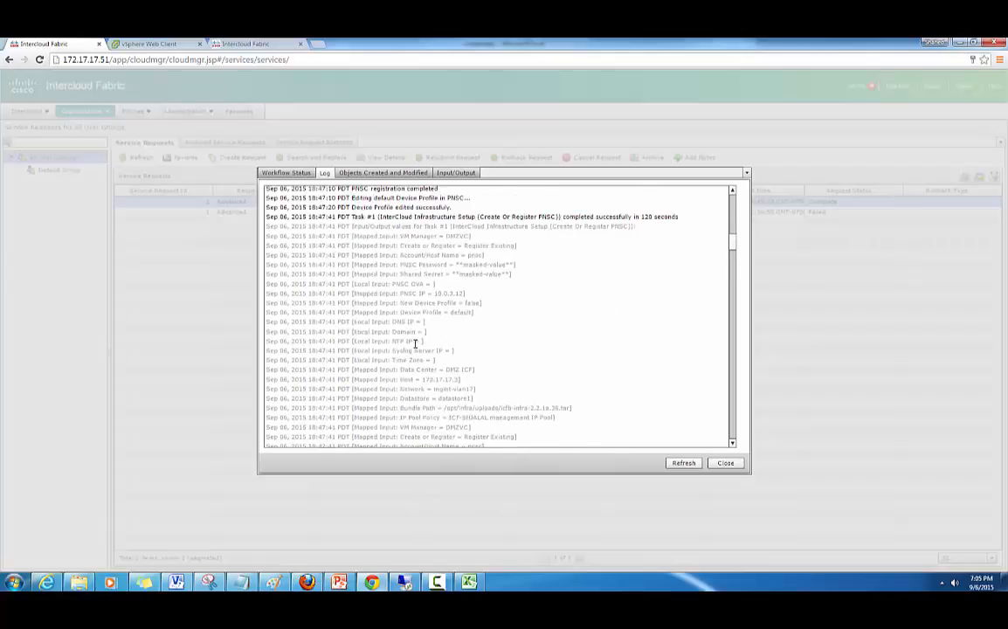
pyautogui.scroll(-10, 415, 343)
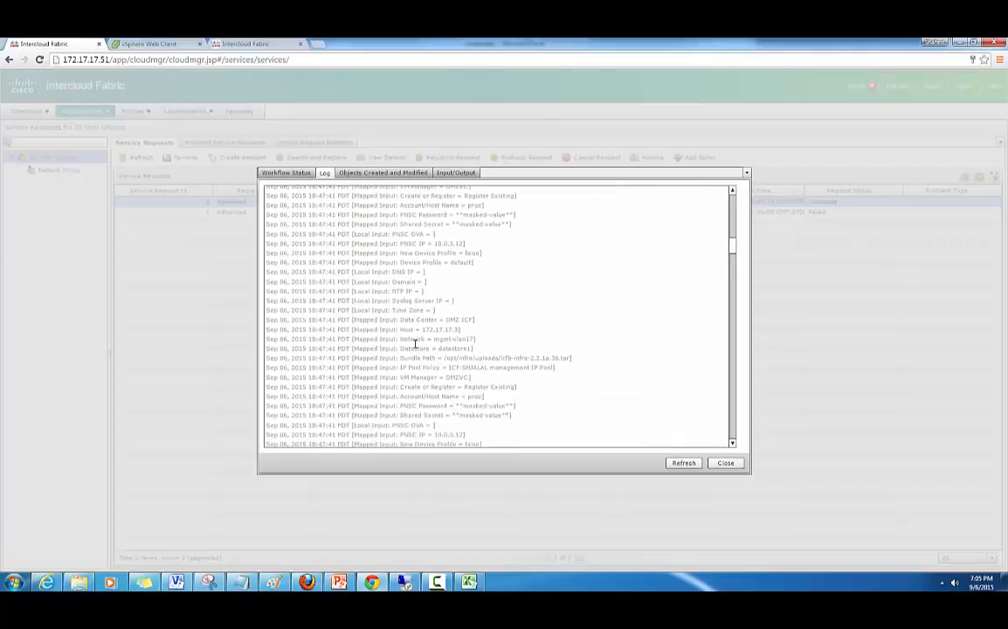
pyautogui.scroll(-2, 416, 343)
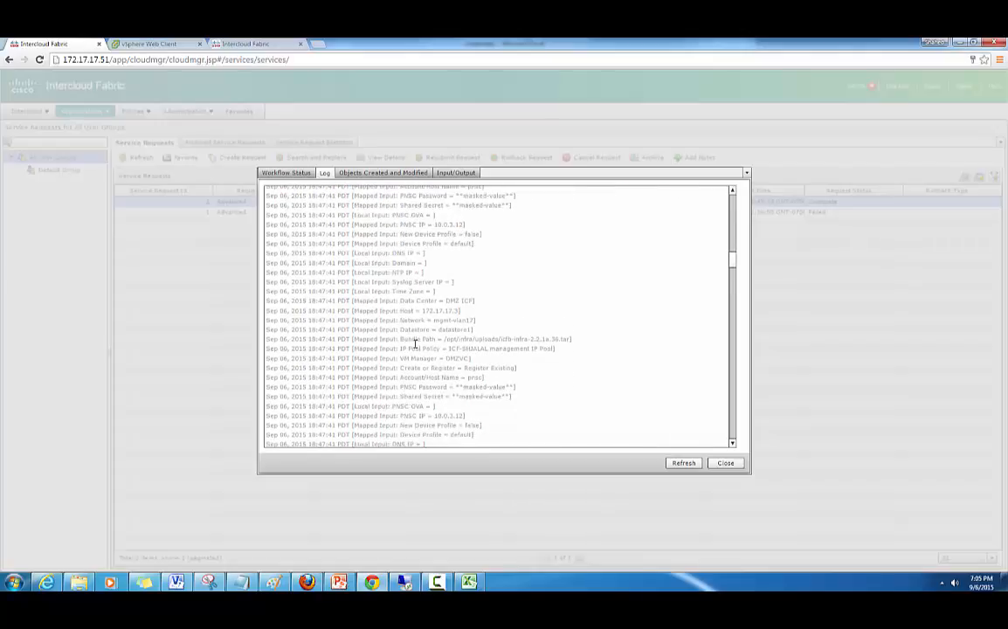
pyautogui.scroll(-3, 416, 343)
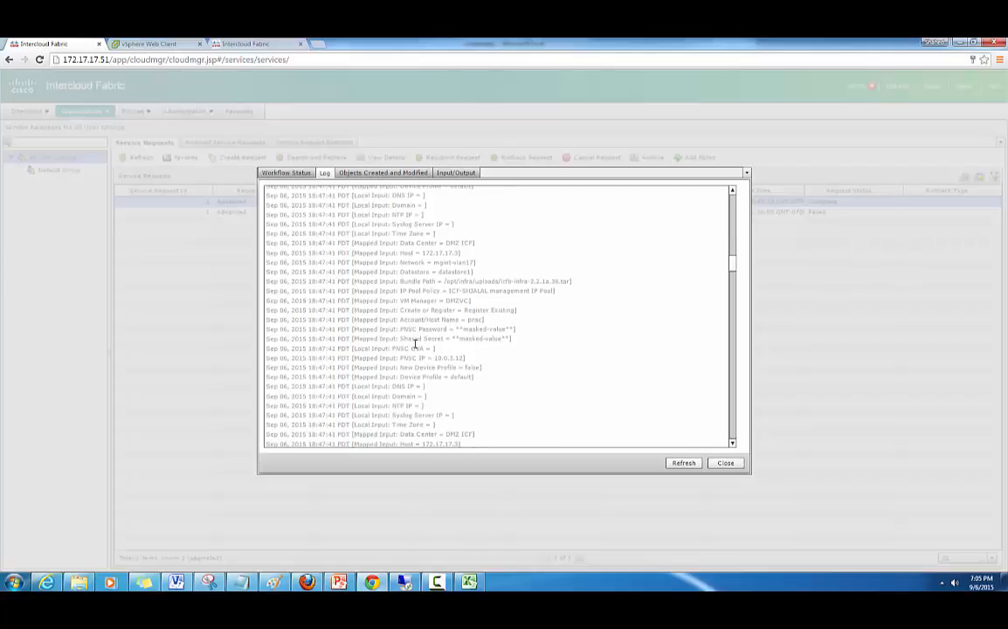
pyautogui.scroll(-5, 416, 343)
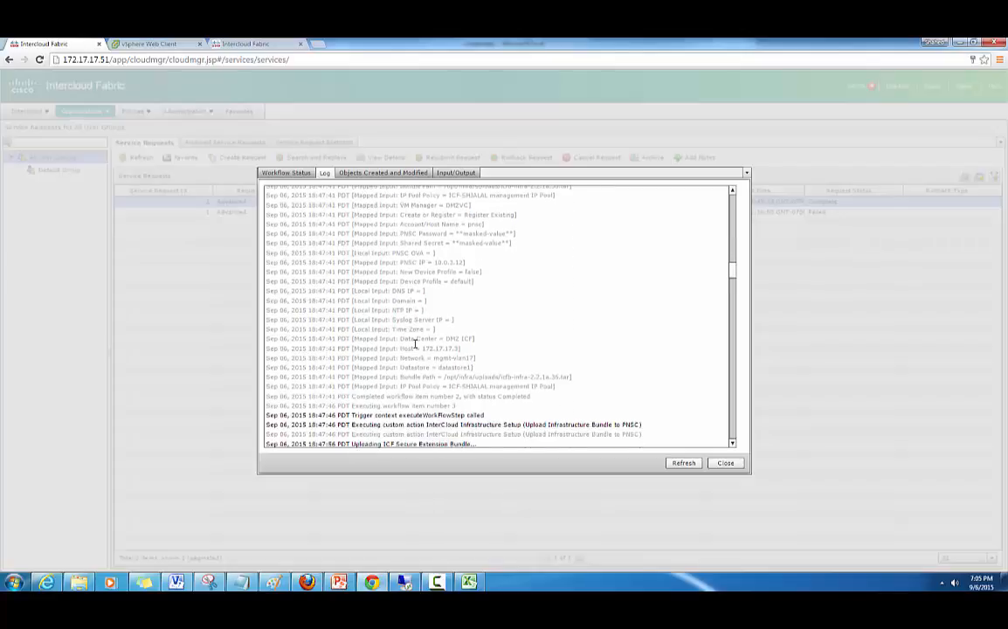
pyautogui.scroll(-2, 416, 343)
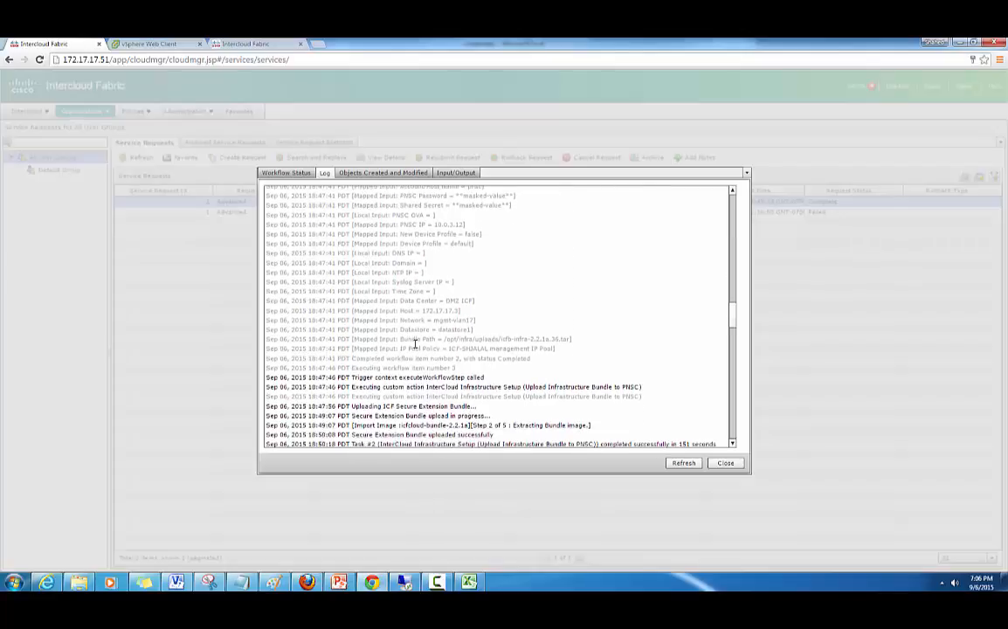
pyautogui.scroll(-3, 416, 343)
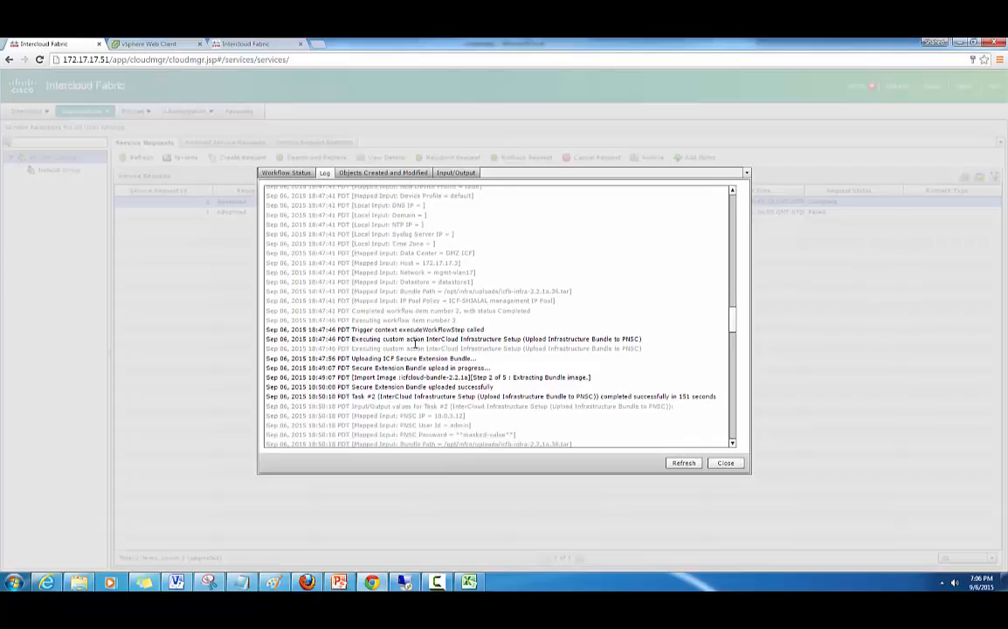
pyautogui.scroll(-1, 415, 344)
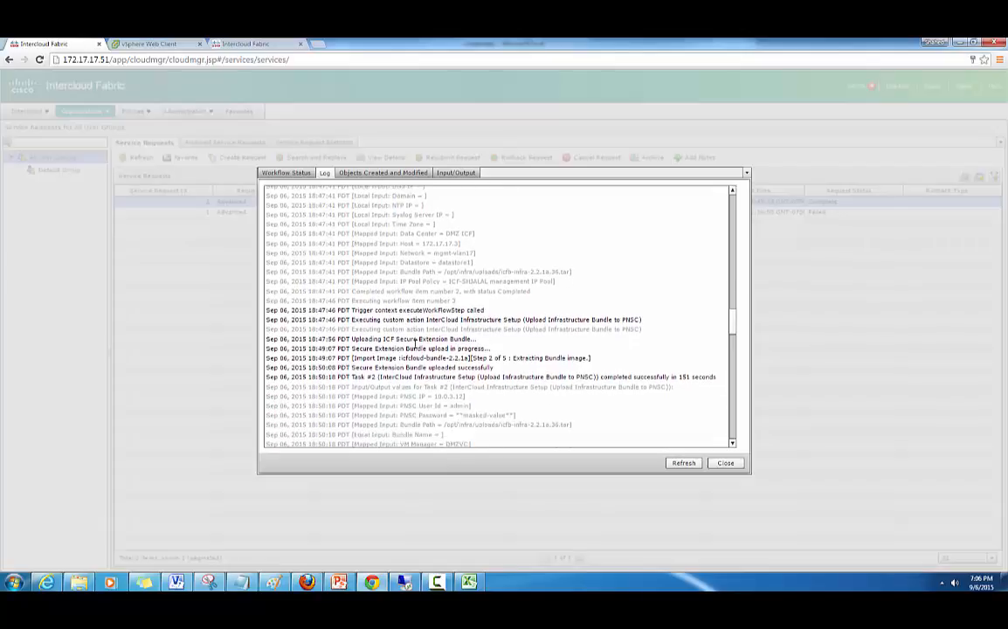
pyautogui.scroll(-1, 414, 343)
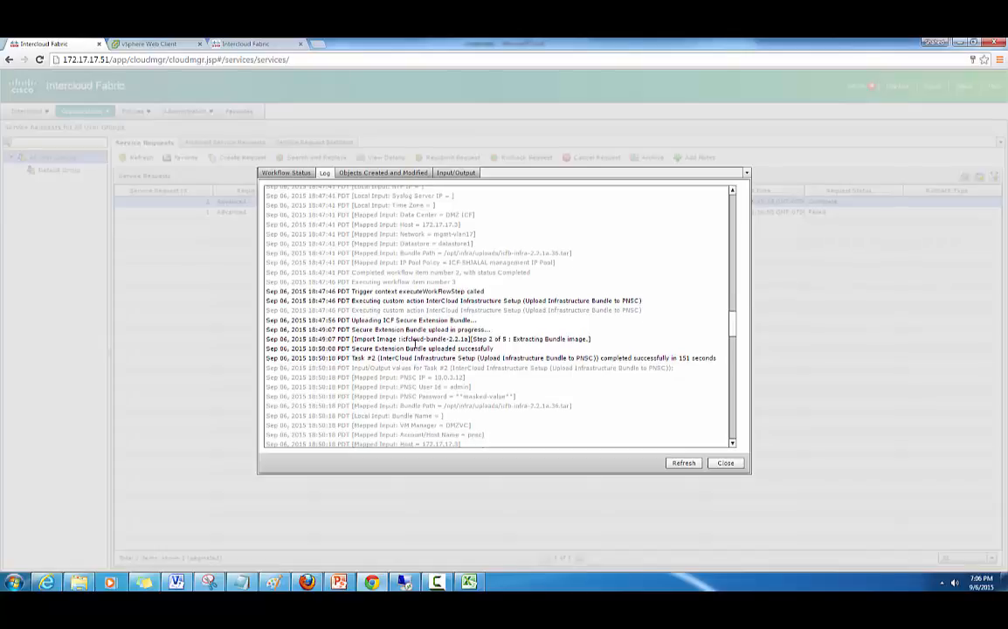
pyautogui.scroll(-2, 414, 343)
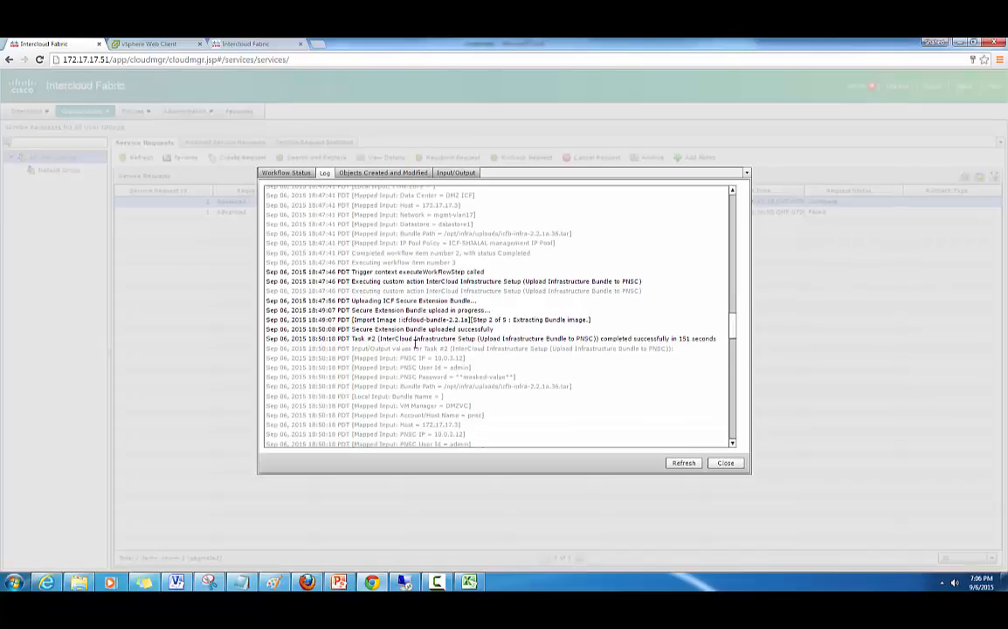
# - Select the IcfVSM's reserved IP address 172.17.17.56 on its reservation line
pyautogui.scroll(-5, 414, 344)
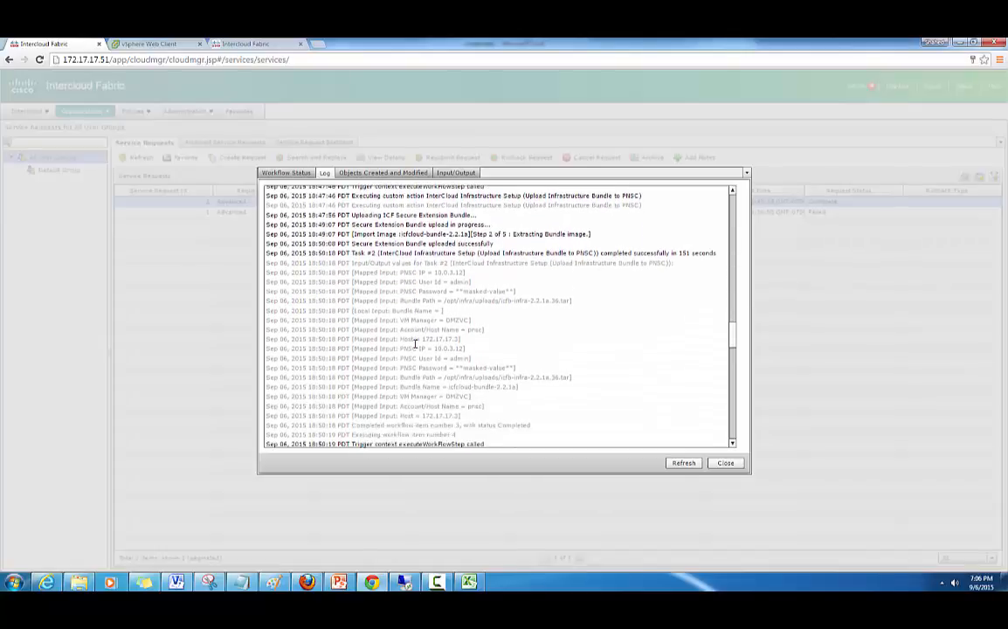
pyautogui.scroll(-3, 414, 343)
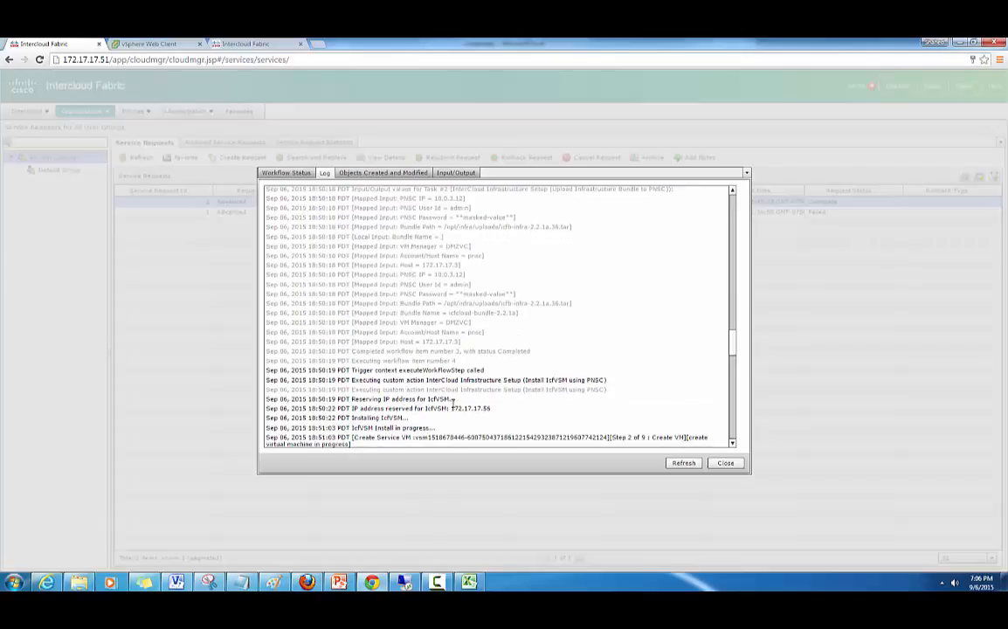
pyautogui.moveTo(453, 398); pyautogui.dragTo(417, 399)
pyautogui.moveTo(495, 408); pyautogui.dragTo(450, 408)
# - Find PuTTY through the Start menu search and launch it
pyautogui.click(24, 582)
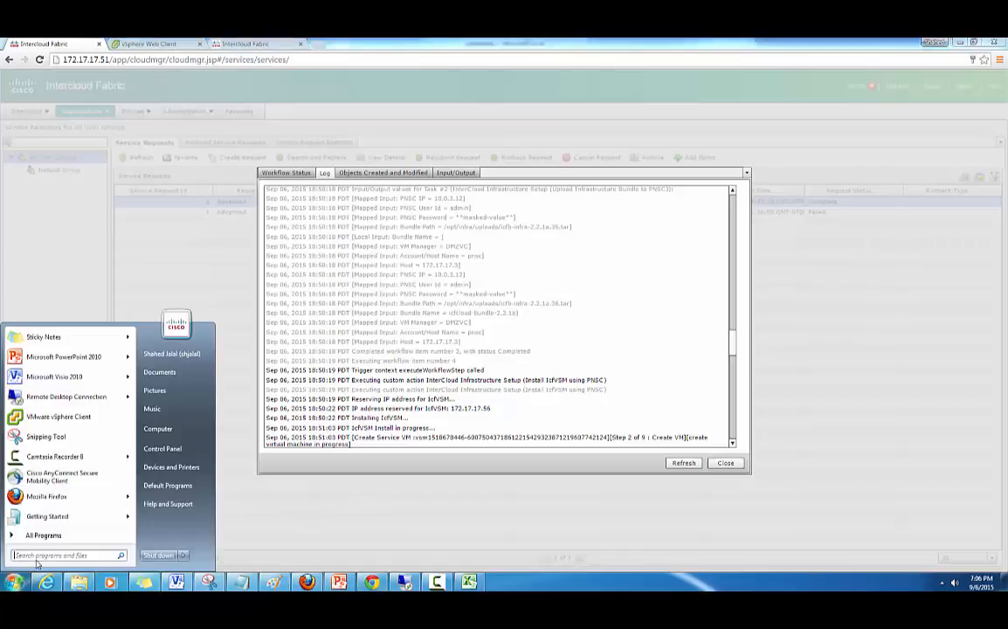
pyautogui.write('putty')
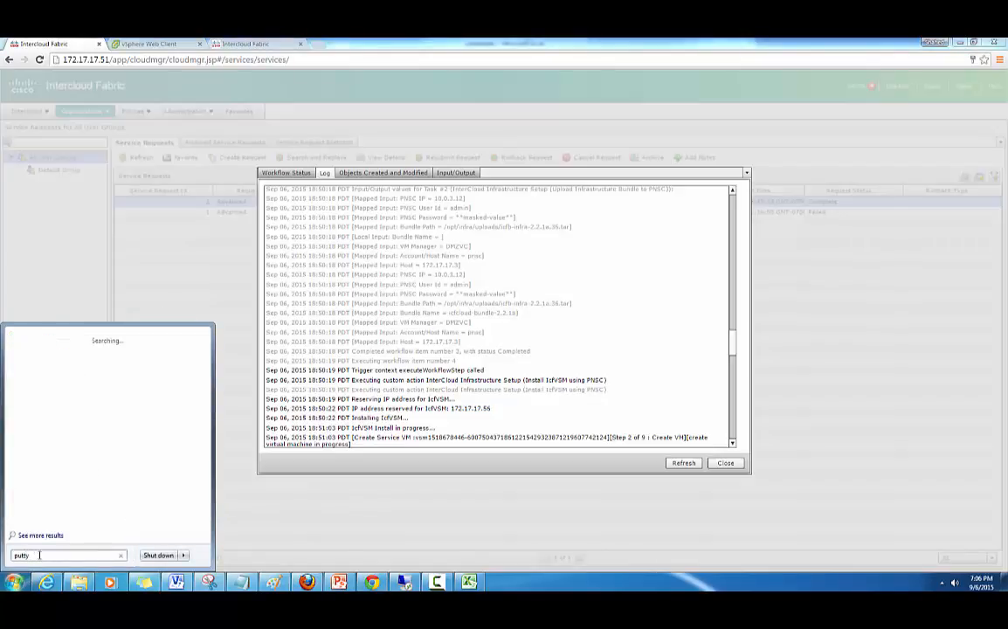
pyautogui.click(32, 364)
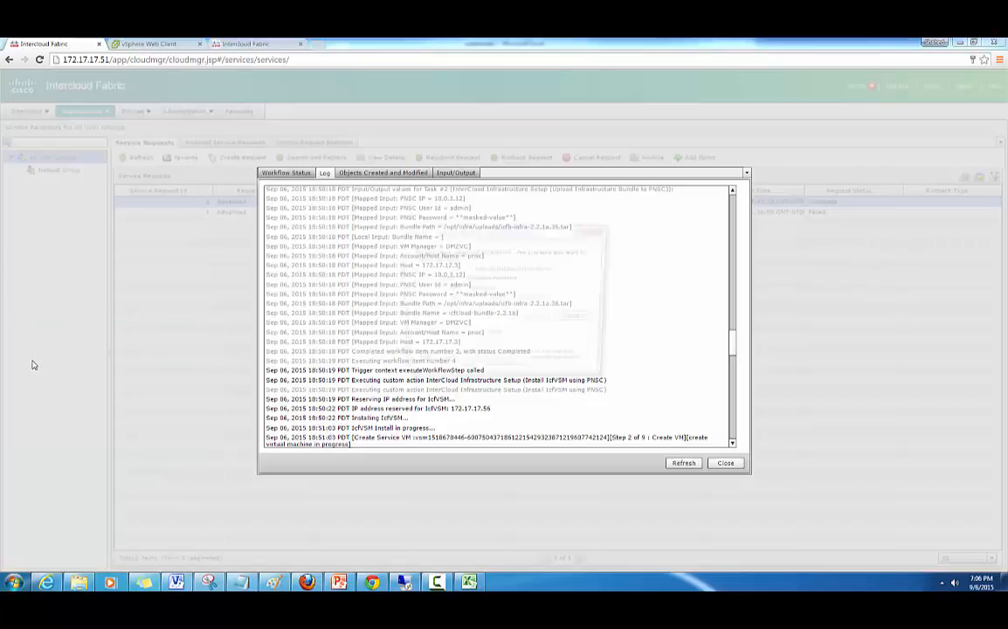
pyautogui.click(524, 319)
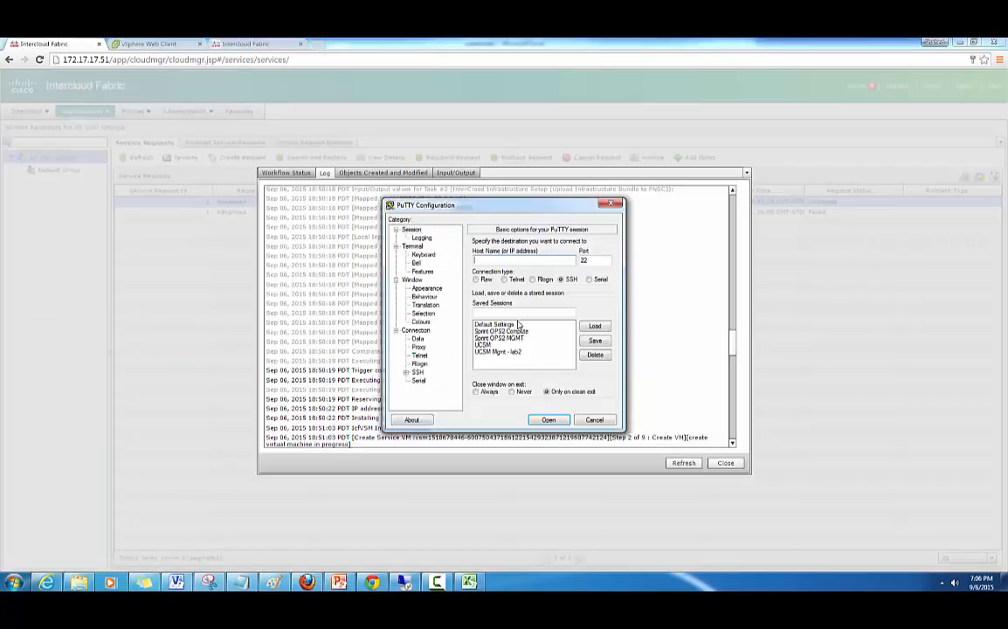
# - Enter 172.17.17.56 as the host name and open the SSH connection on port 22
pyautogui.rightClick(487, 259)
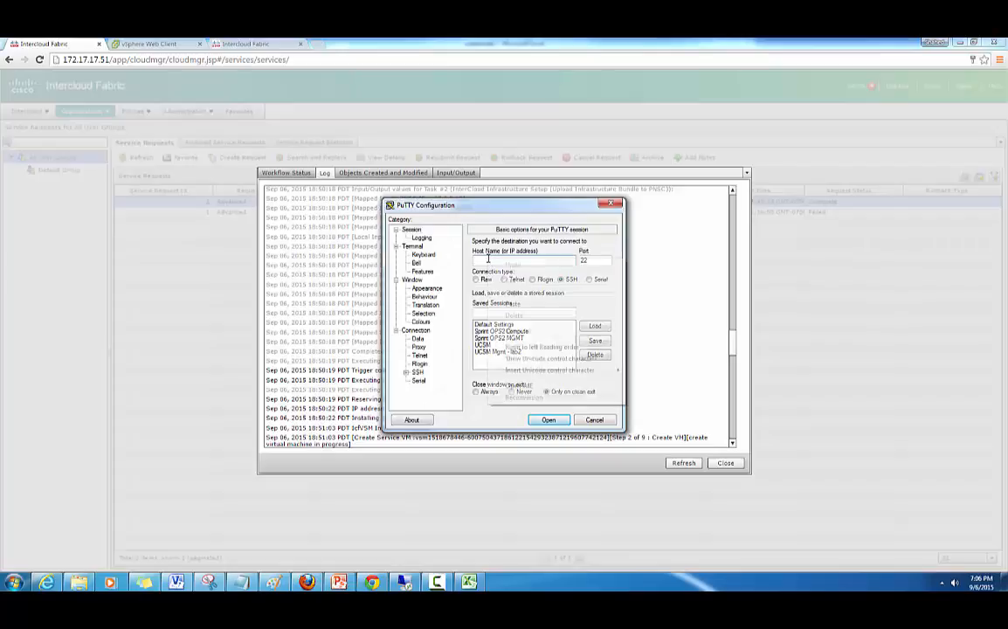
pyautogui.click(514, 304)
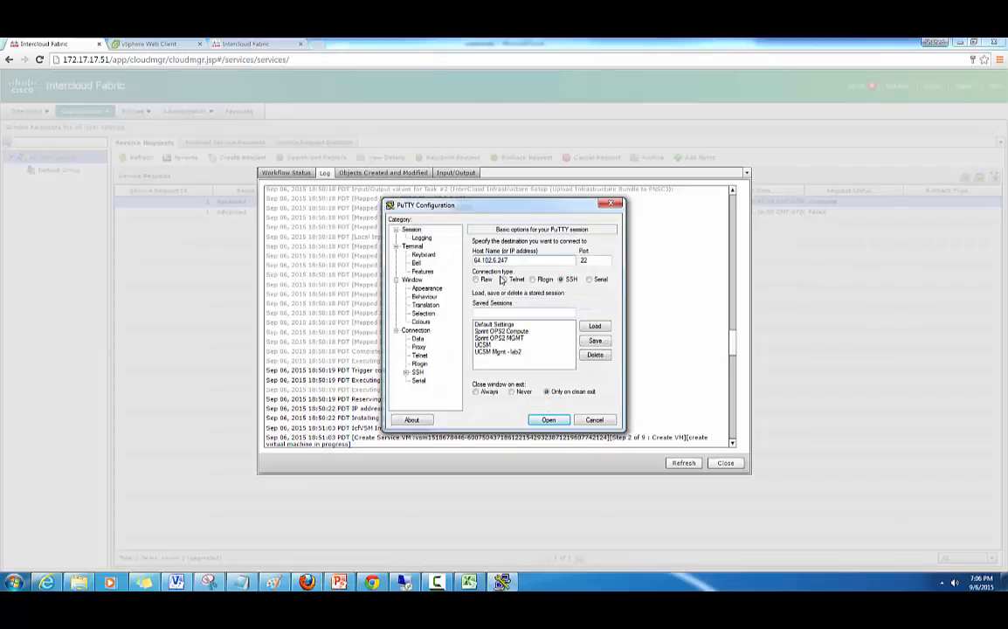
pyautogui.hotkey('ctrl', 'a')
pyautogui.write('172.17.17.50')
pyautogui.press('Return')
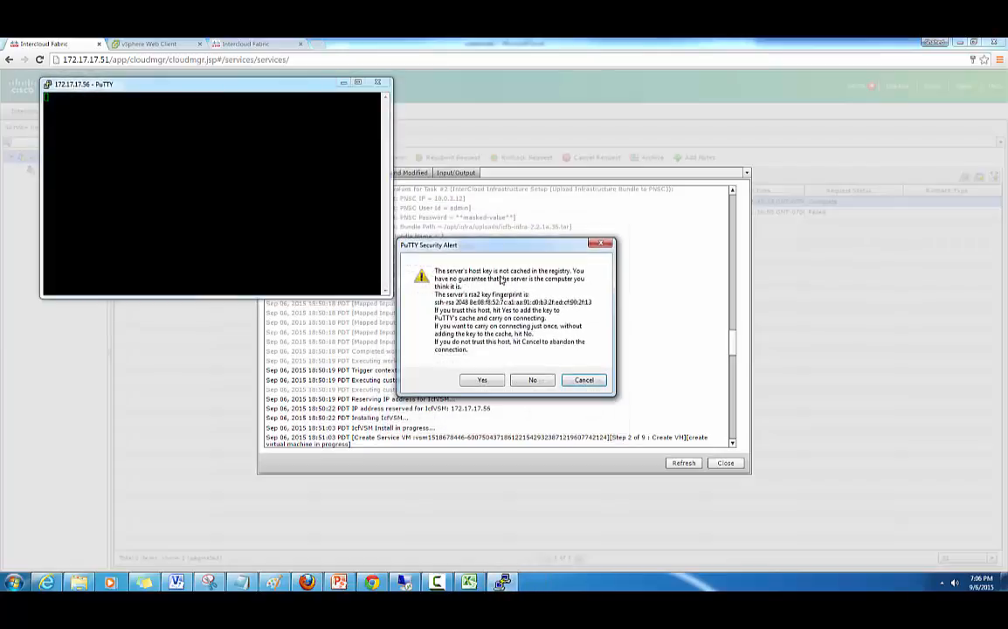
# - Accept the host key, log in as admin with the password, and run show mod
pyautogui.press('Return')
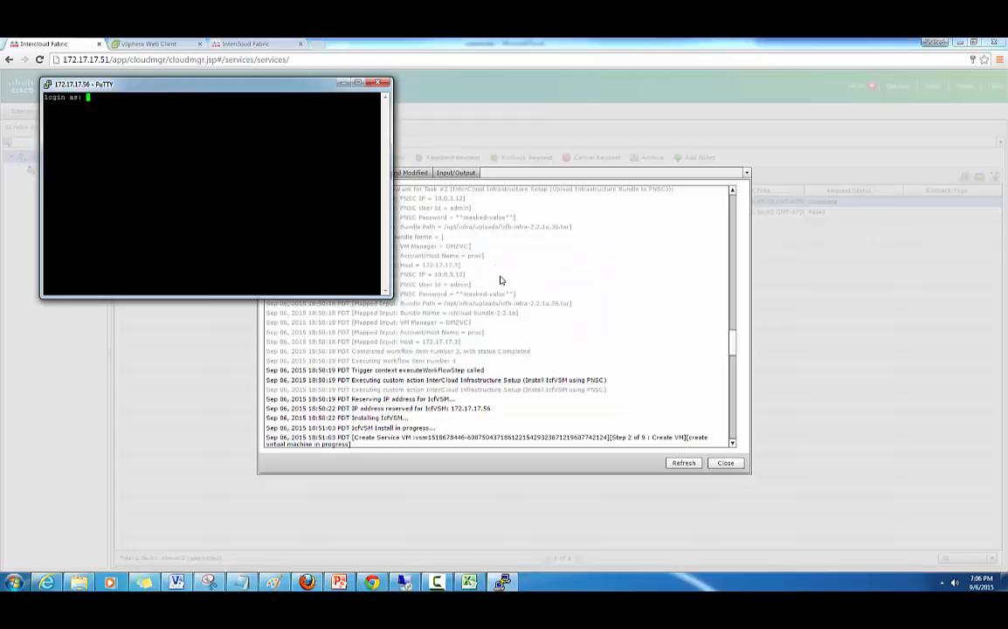
pyautogui.write('admin')
pyautogui.press('Return')
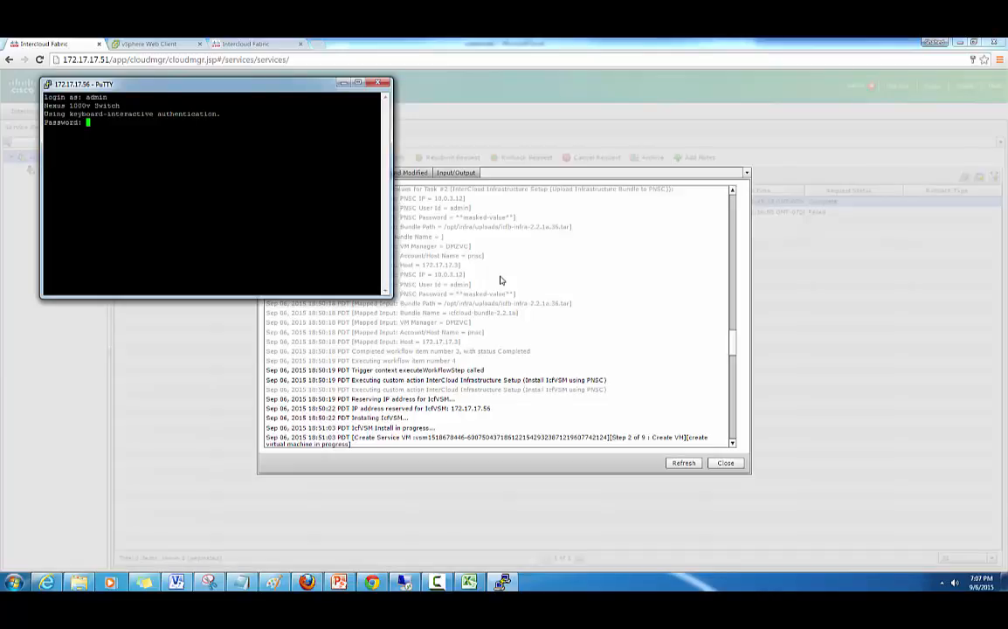
pyautogui.press('Return')
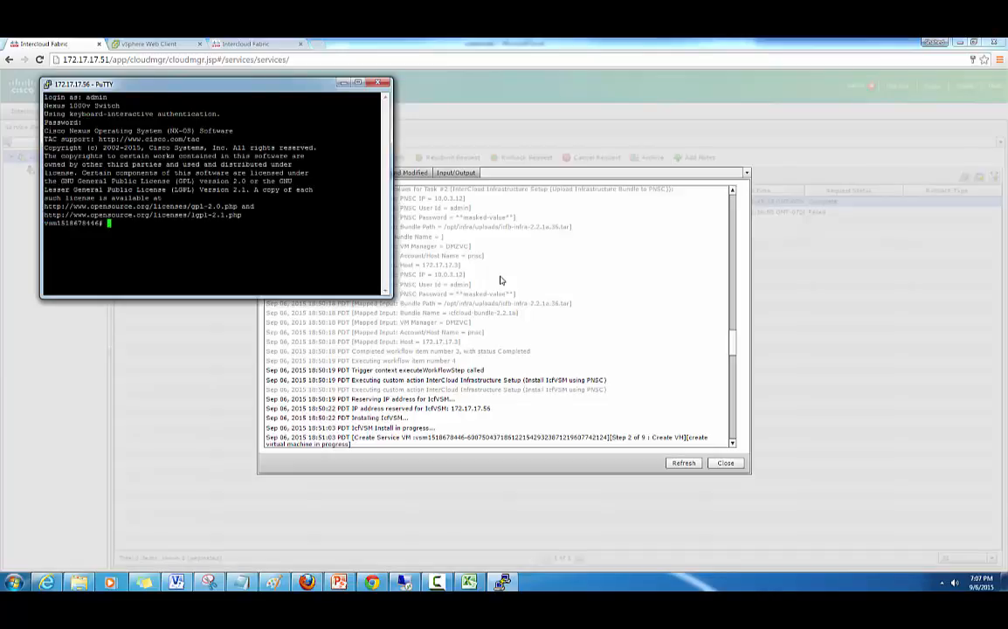
pyautogui.write('show mod')
pyautogui.press('Return')
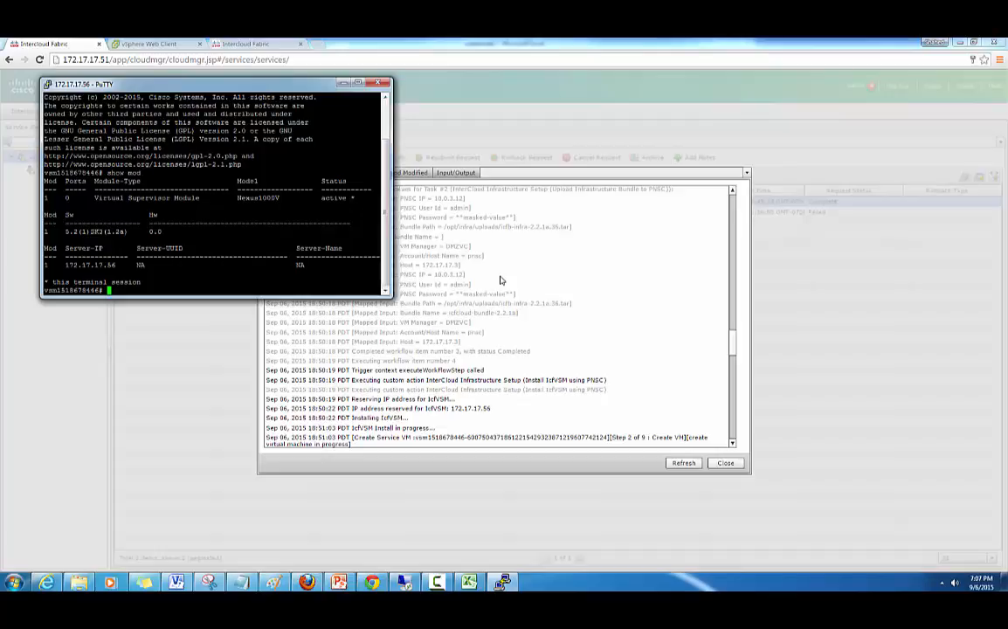
# - Run show interface brief, show svs status and show svs connections, then return to the request log
pyautogui.write('show interface brief')
pyautogui.press('Return')
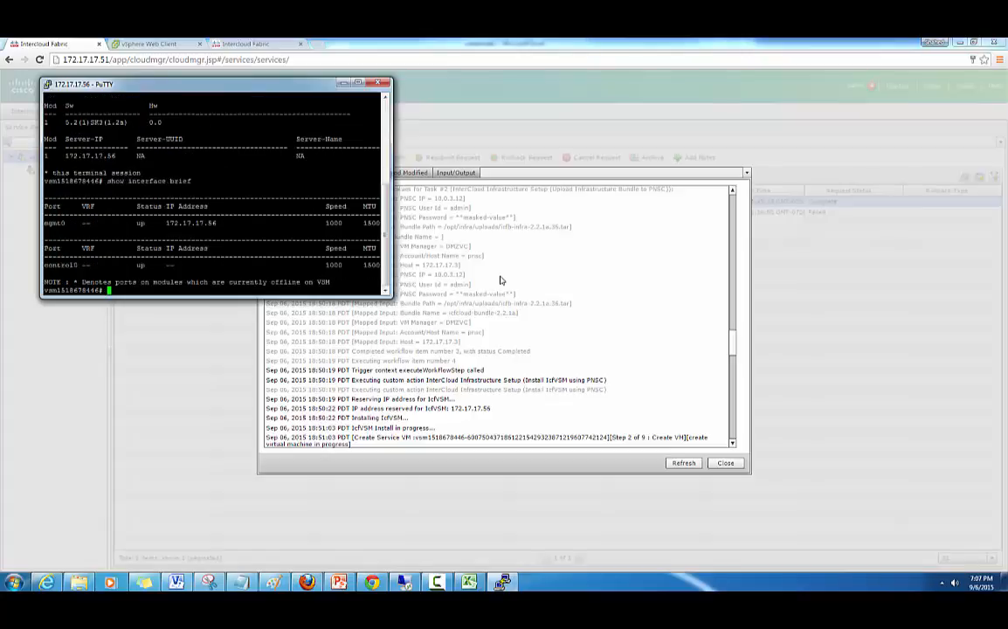
pyautogui.write('show svs sta')
pyautogui.press('Return')
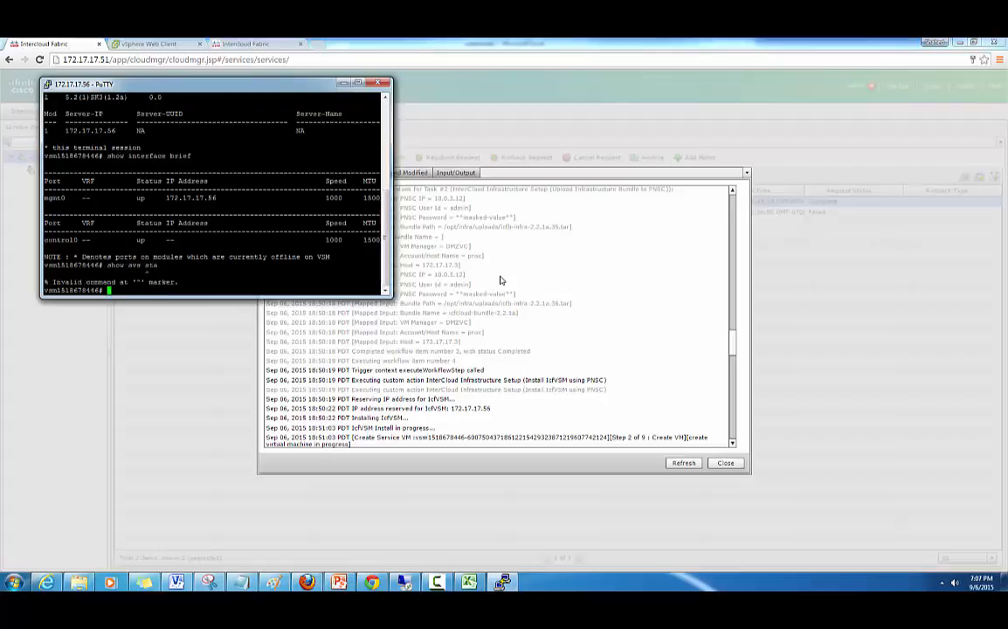
pyautogui.write('show svs connections')
pyautogui.press('Return')
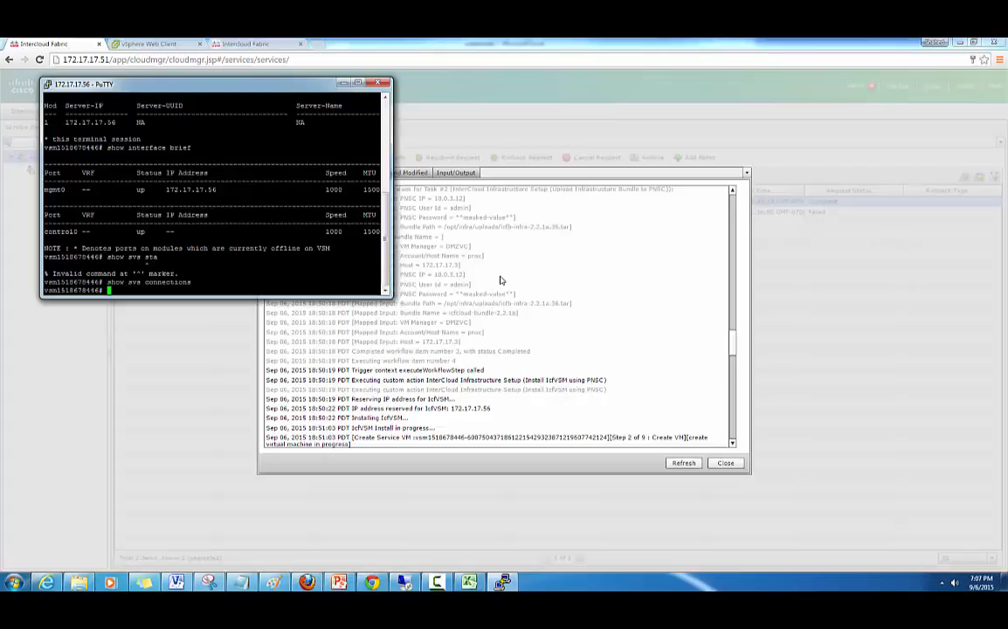
pyautogui.click(501, 279)
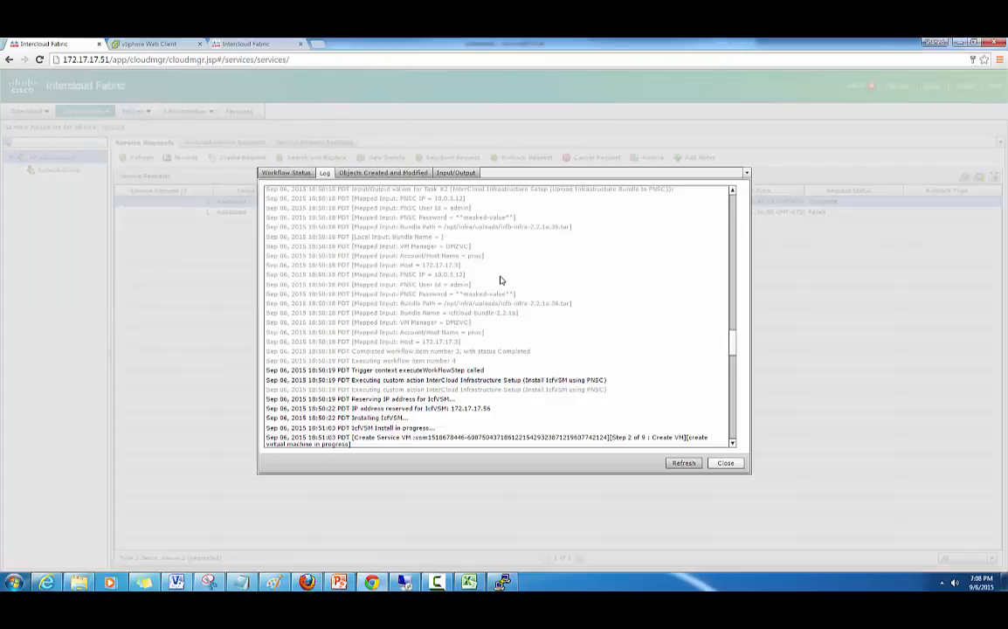
# - Scroll to the bottom of Request 2's log to see the IcfVSM install completed
pyautogui.scroll(-15, 502, 281)
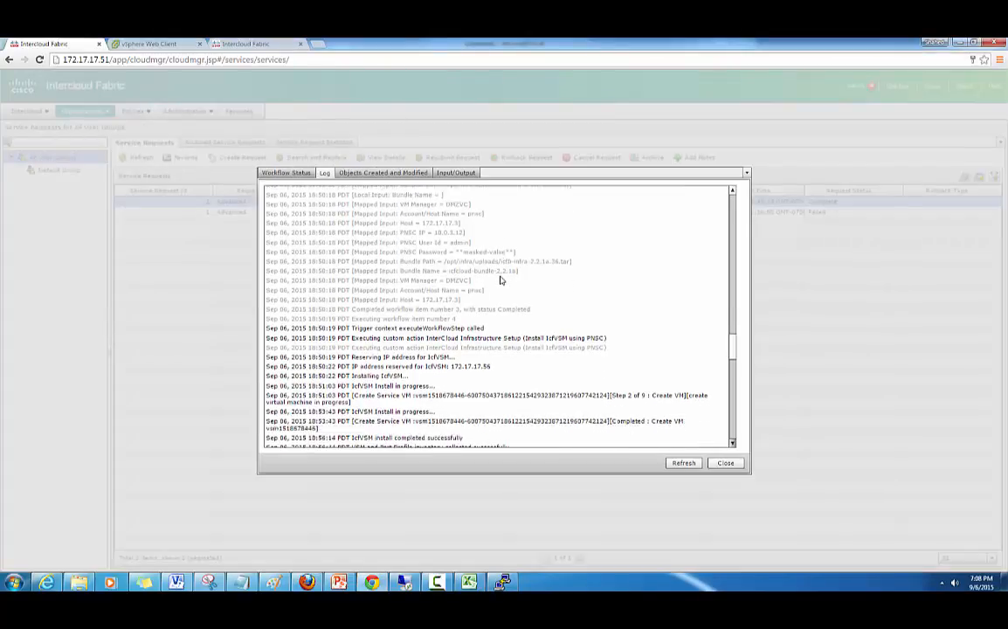